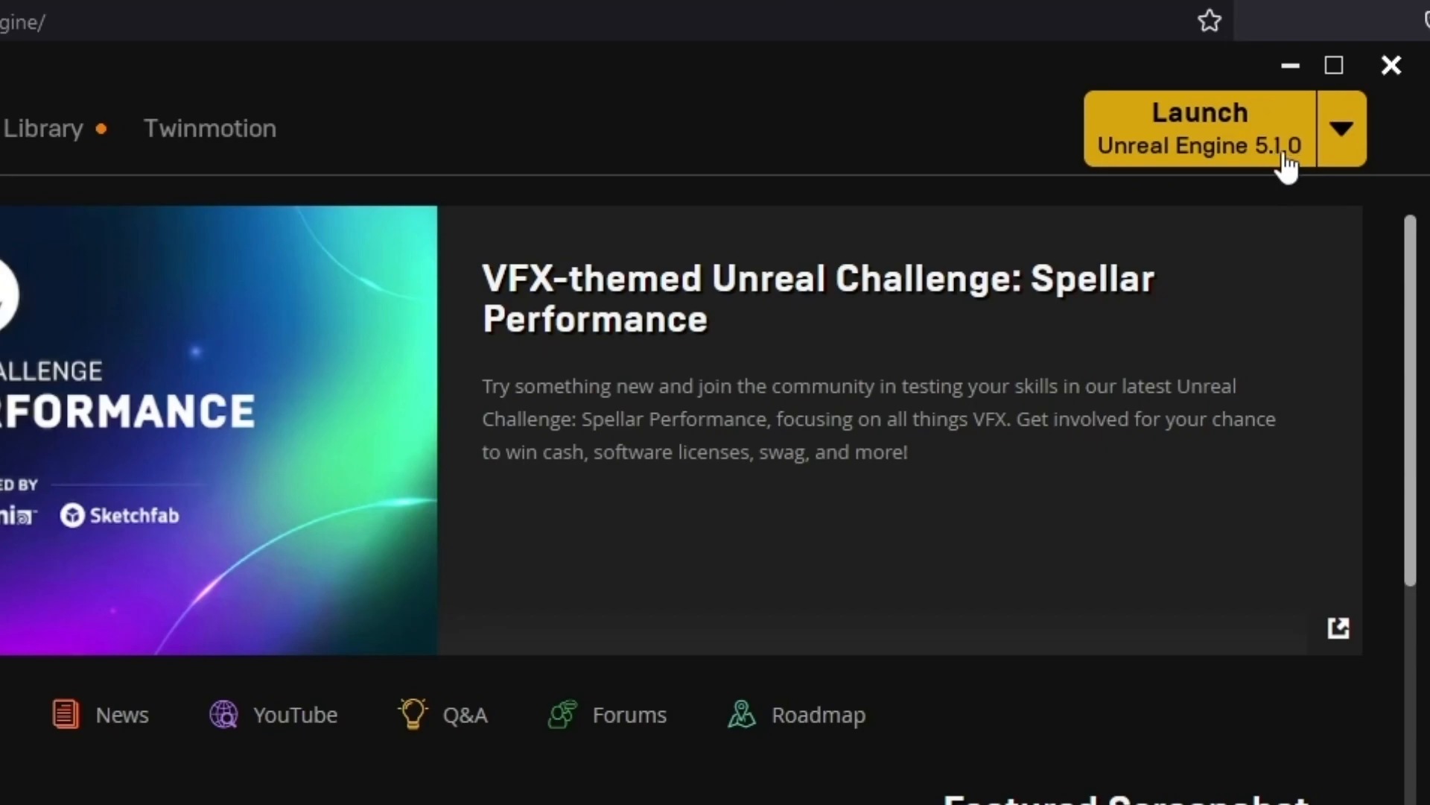
Check which Unreal Engine versions are available to launch, and return to the Inworld Unreal Engine documentation in the browser
{"action": "left_click", "coordinate": [1342, 139]}
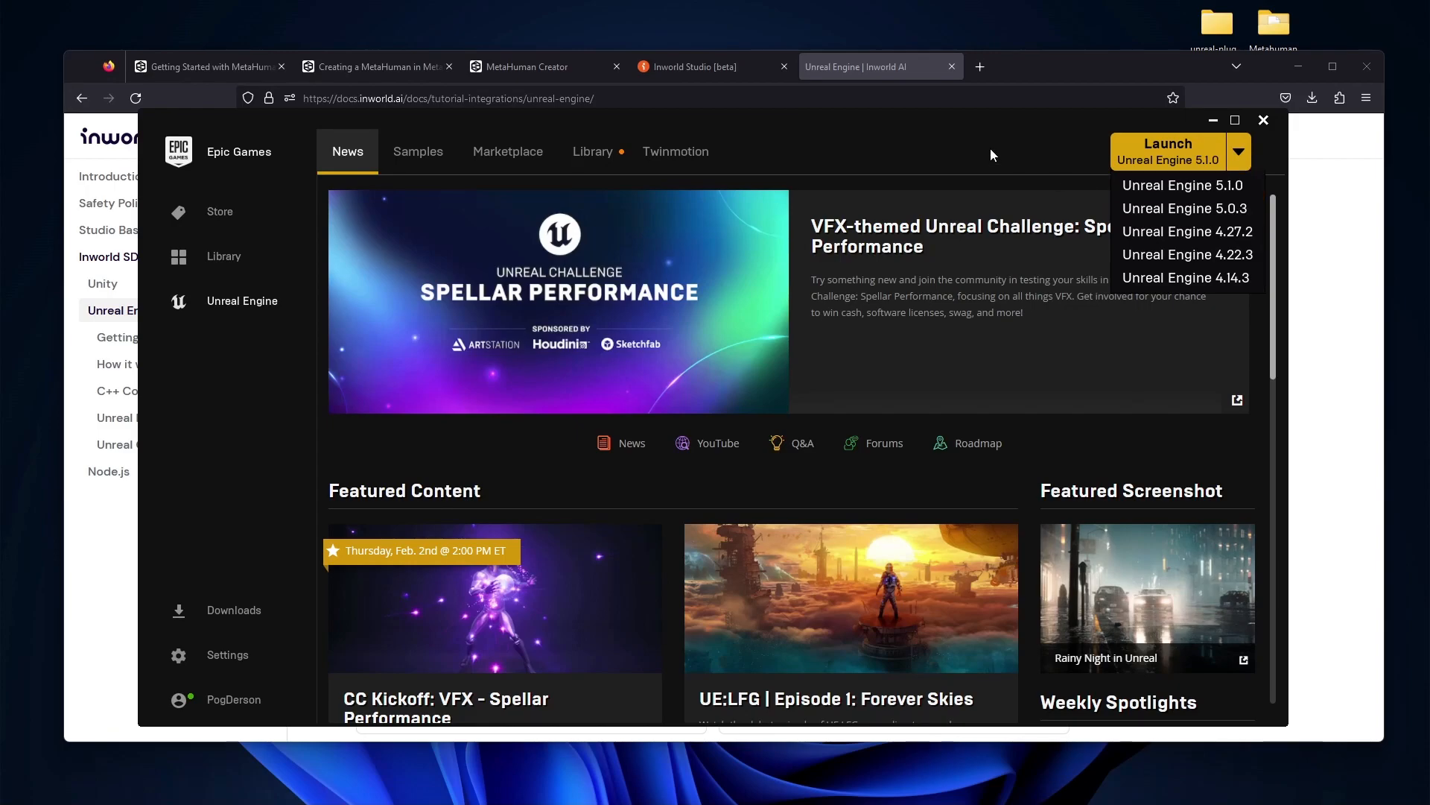
{"action": "left_click", "coordinate": [991, 149]}
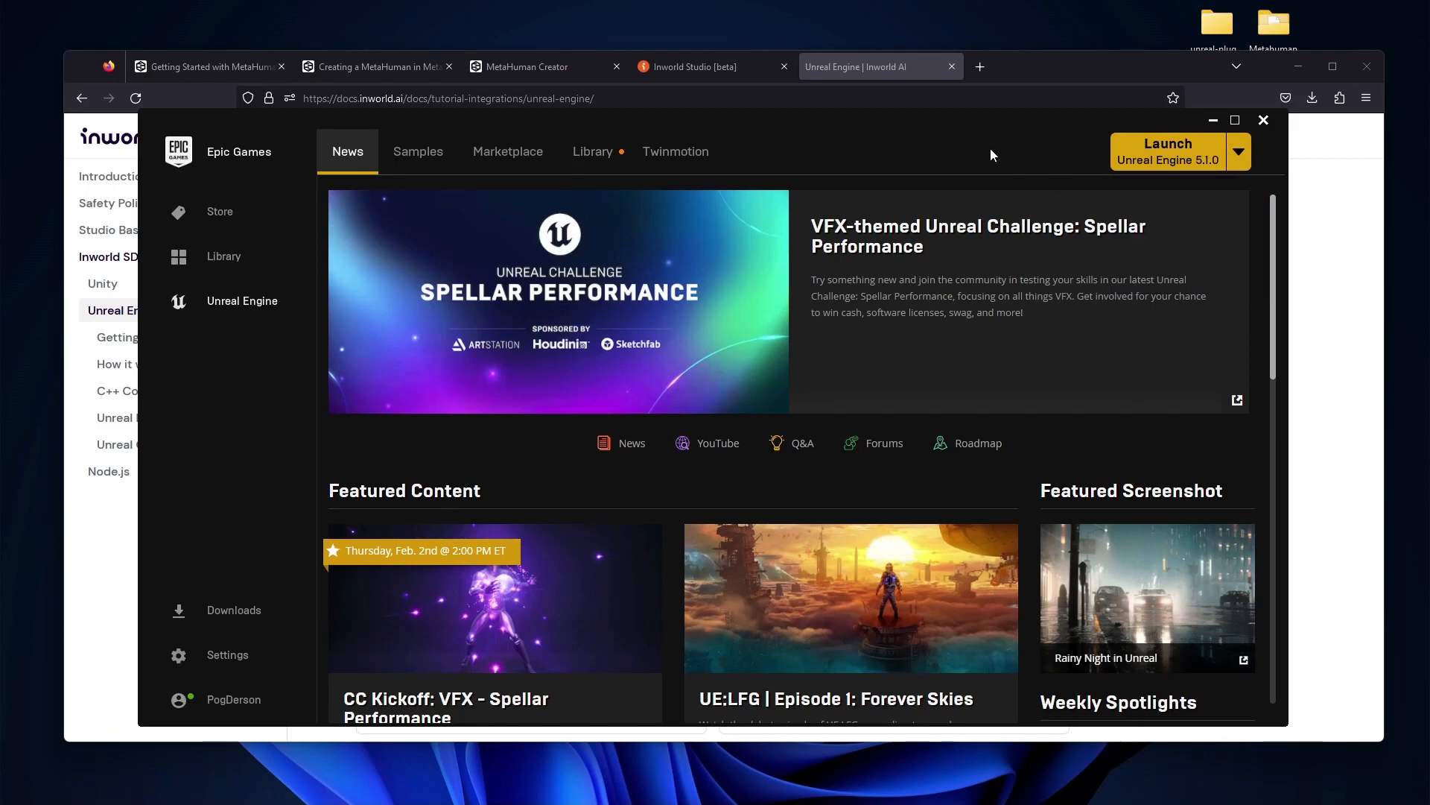
{"action": "left_click", "coordinate": [869, 65]}
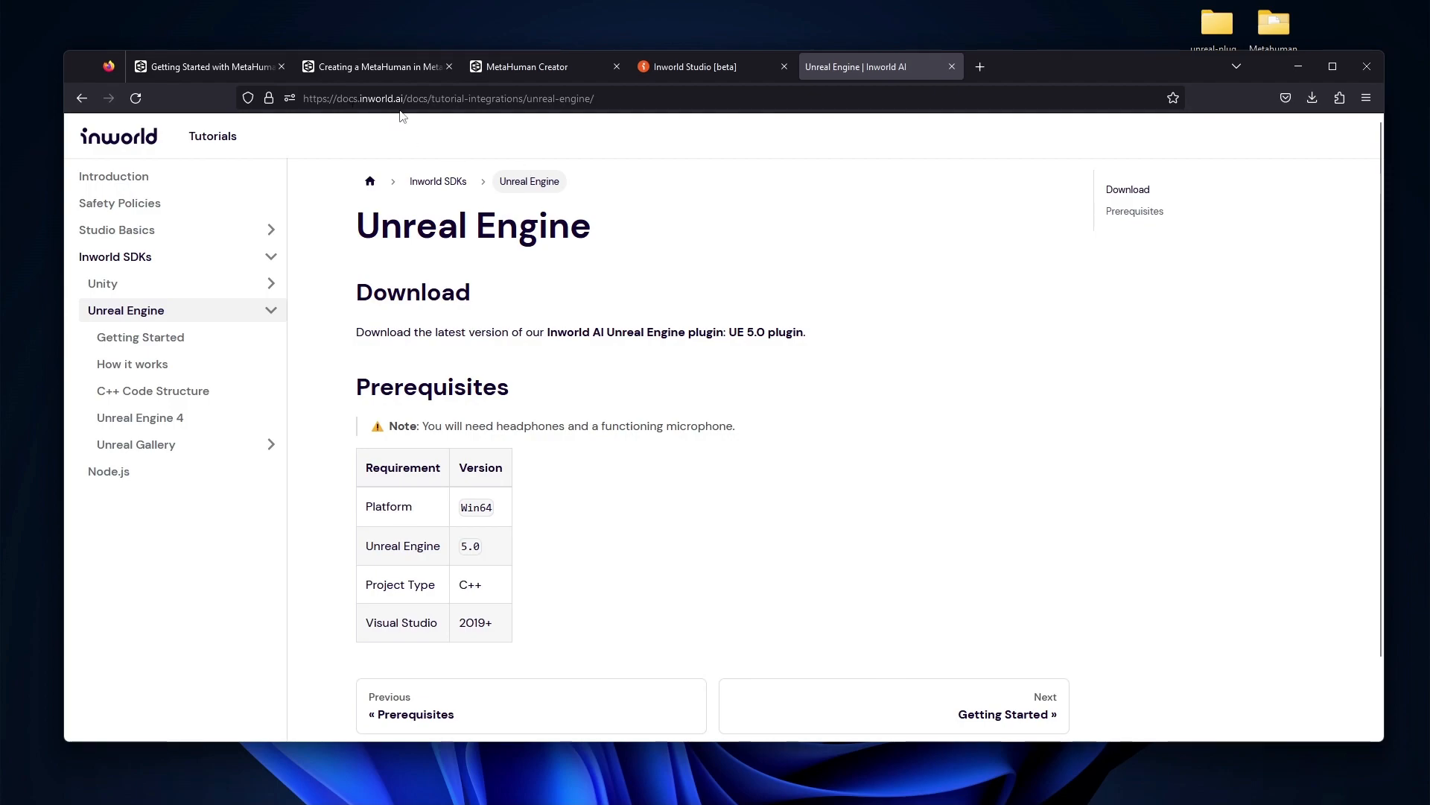
Open the unreal-plugin-1.1.0 folder from the desktop and look over its InworldAI, InworldMetahuman and InworldOVRLipSync folders
{"action": "left_click_drag", "start_coordinate": [1156, 60], "coordinate": [1157, 86]}
{"action": "left_click", "coordinate": [1219, 30]}
{"action": "double_click", "coordinate": [1221, 37]}
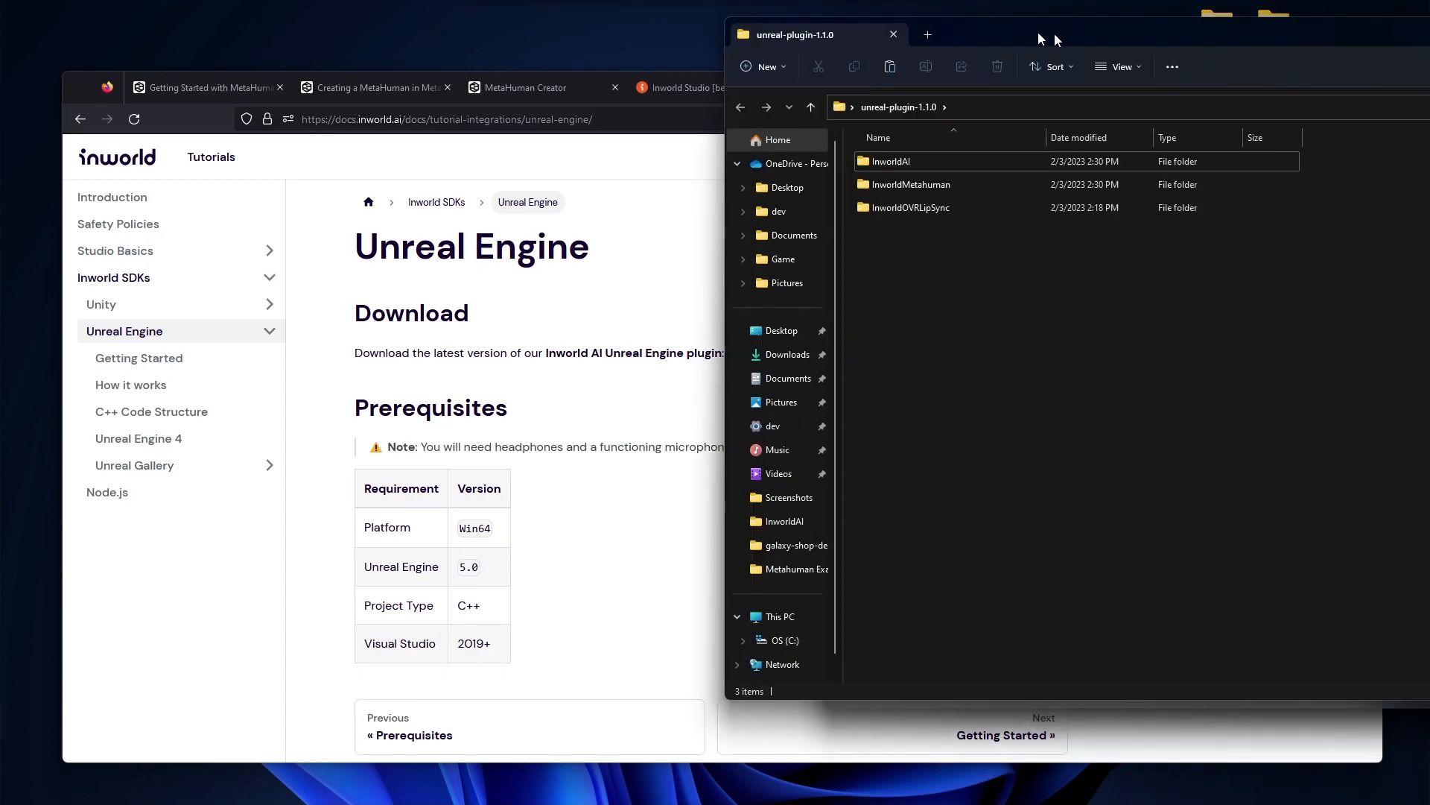
{"action": "left_click_drag", "start_coordinate": [1028, 41], "coordinate": [613, 73]}
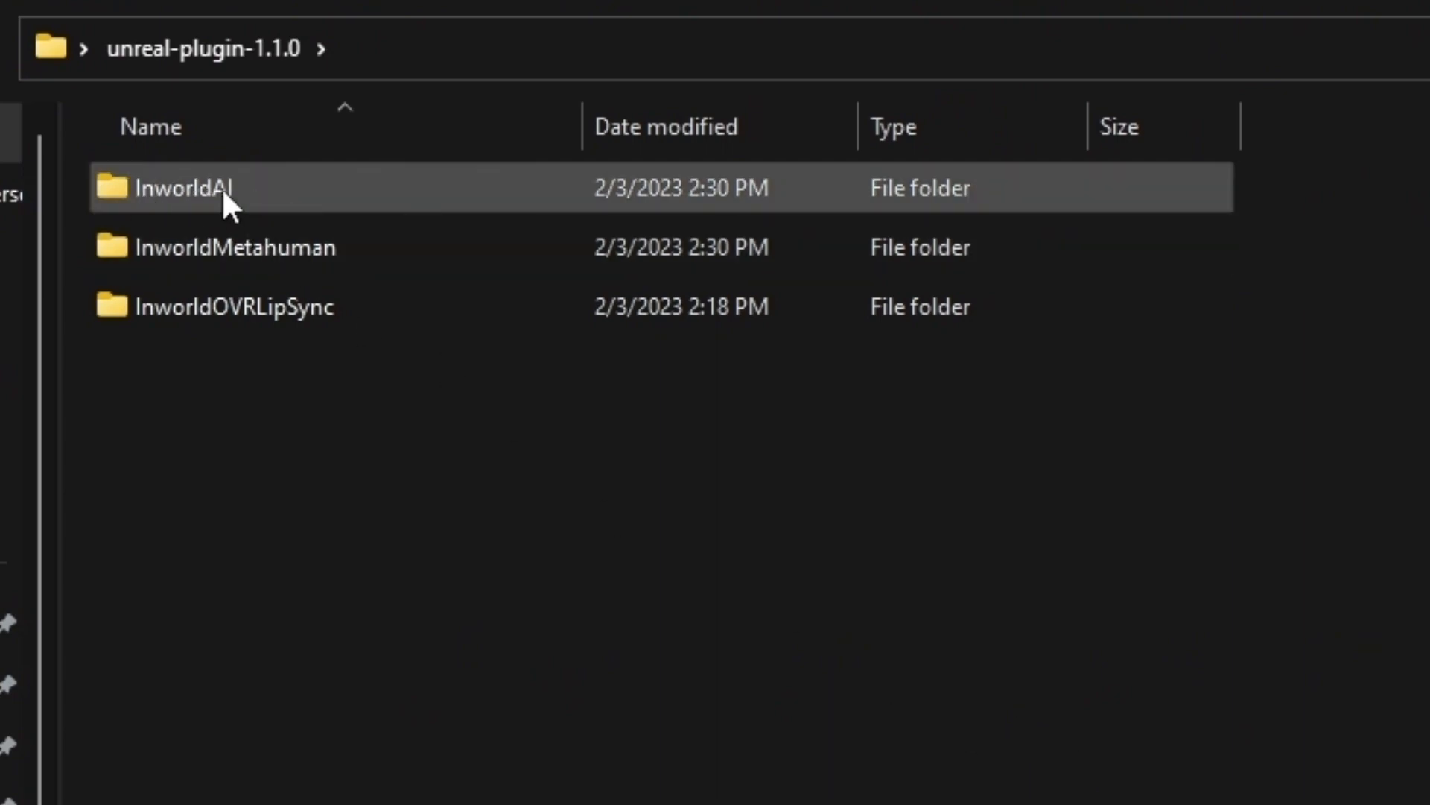
{"action": "left_click", "coordinate": [257, 193]}
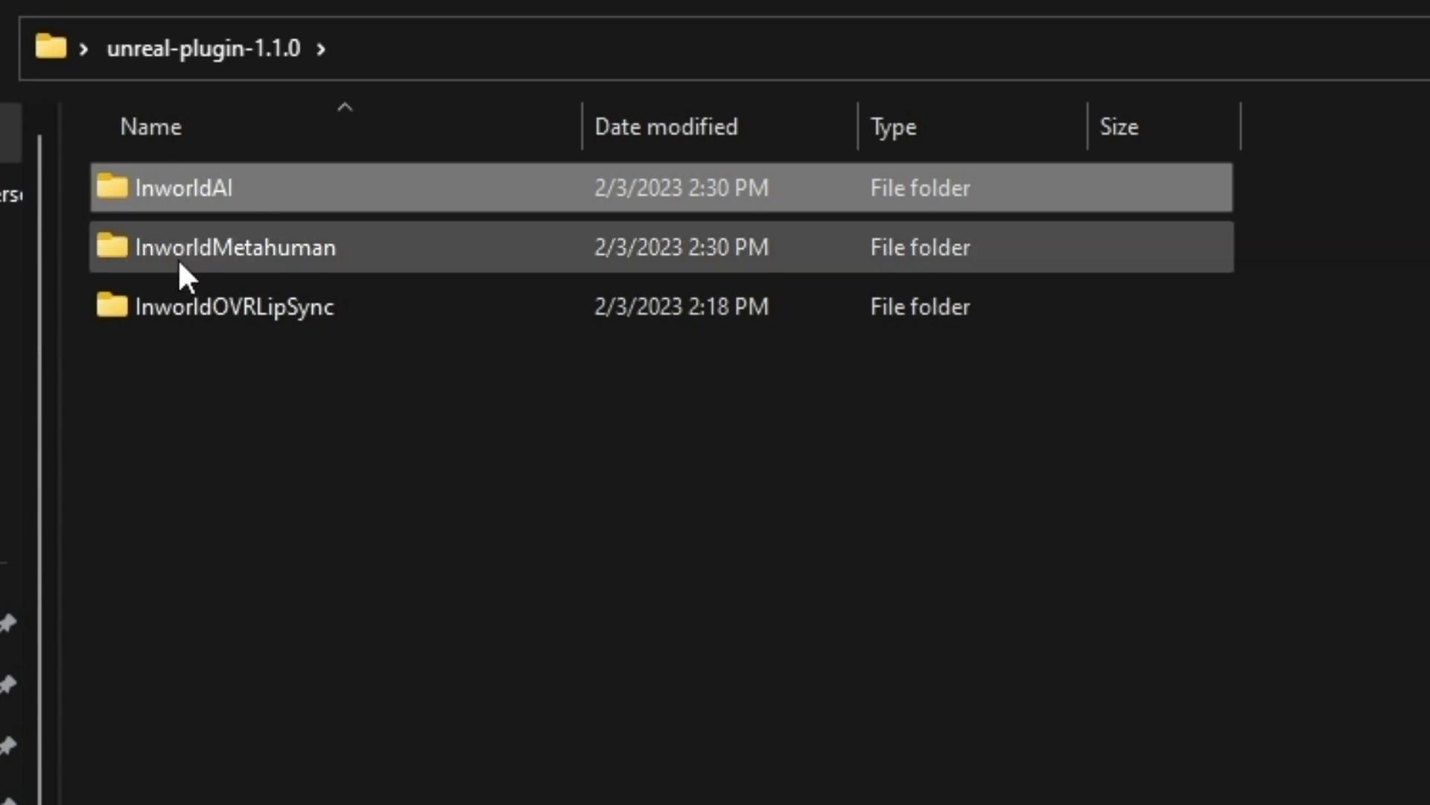
{"action": "mouse_move", "coordinate": [407, 250]}
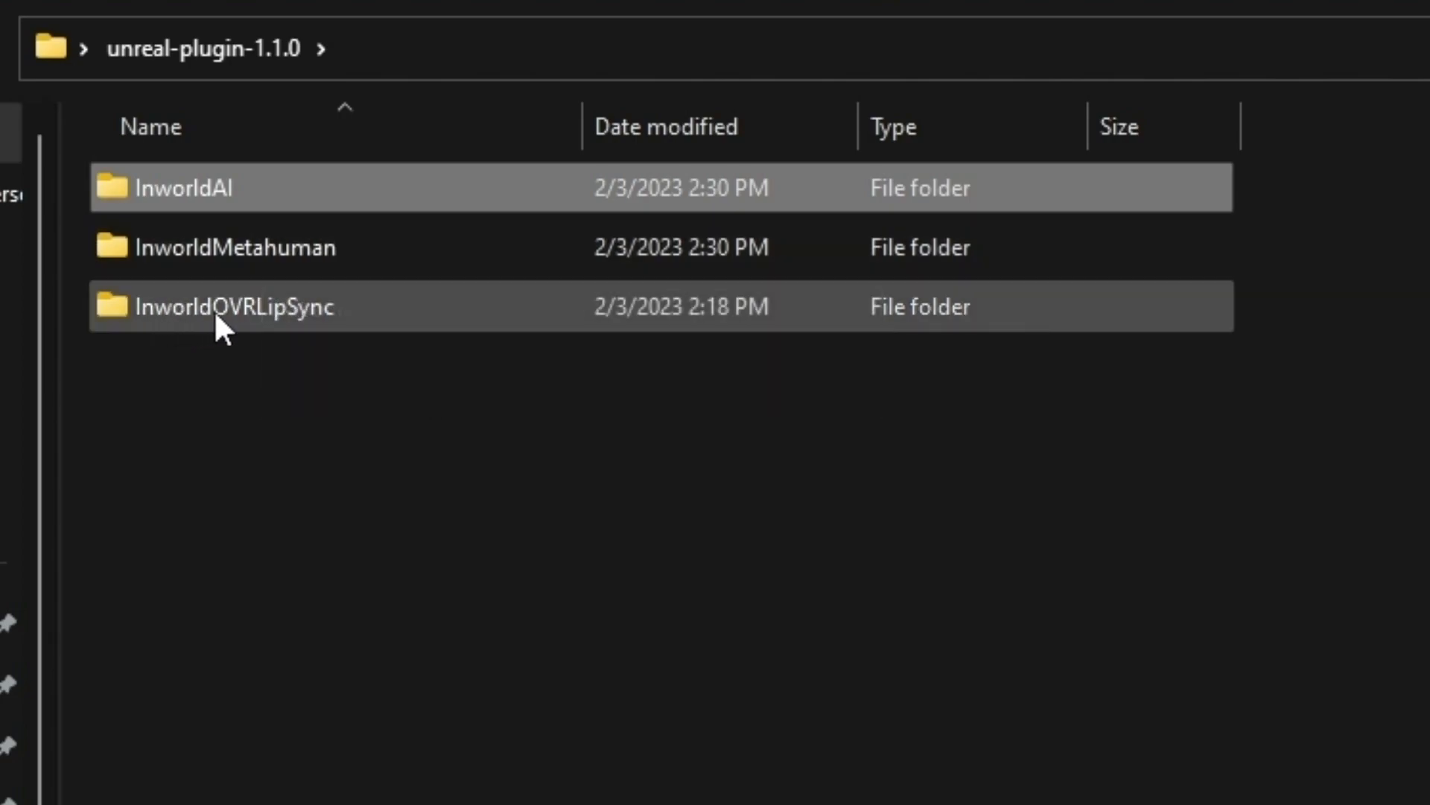
{"action": "mouse_move", "coordinate": [249, 315]}
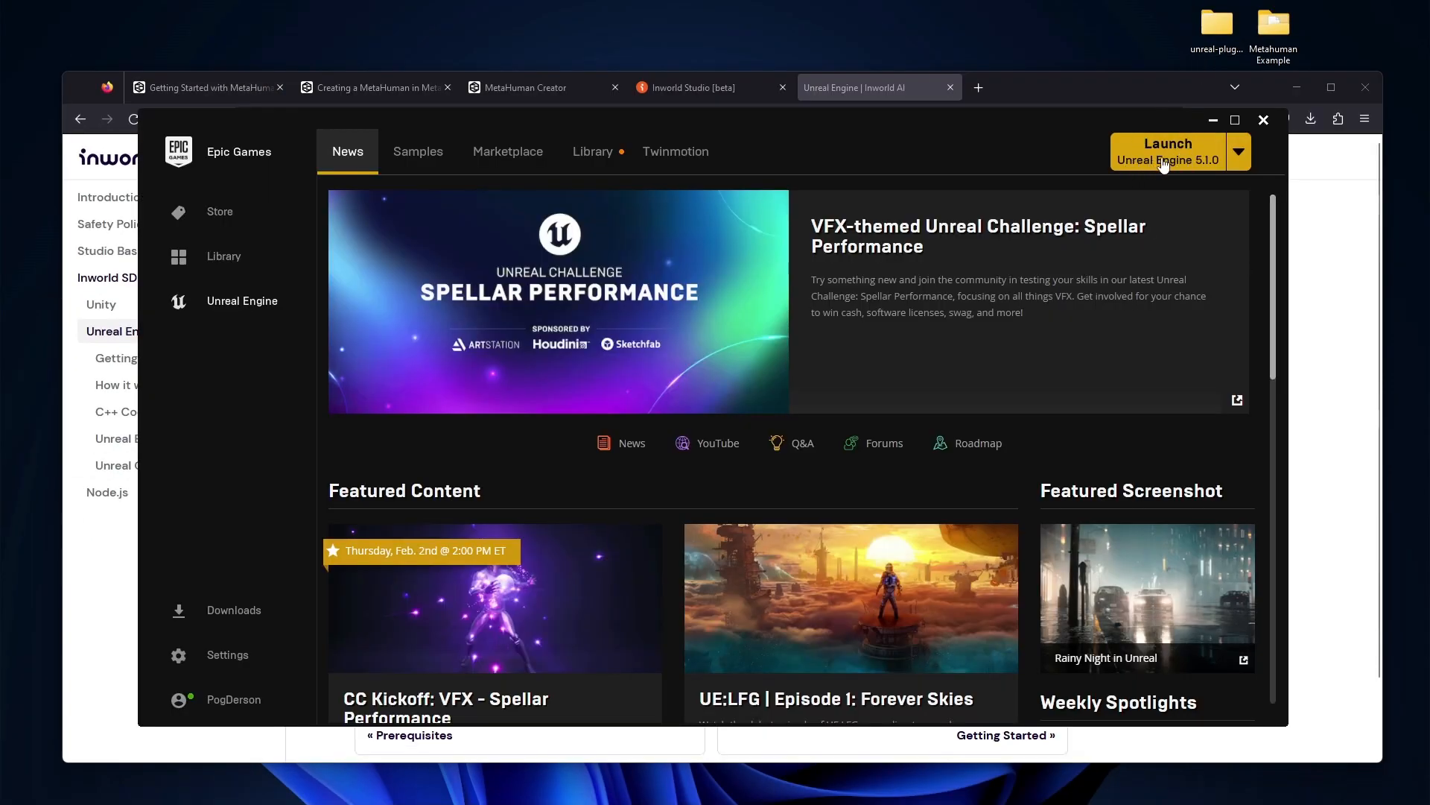
Launch Unreal Engine 5.1.0 and create a C++ project named MetaHumanExample from the First Person games template
{"action": "left_click", "coordinate": [1164, 160]}
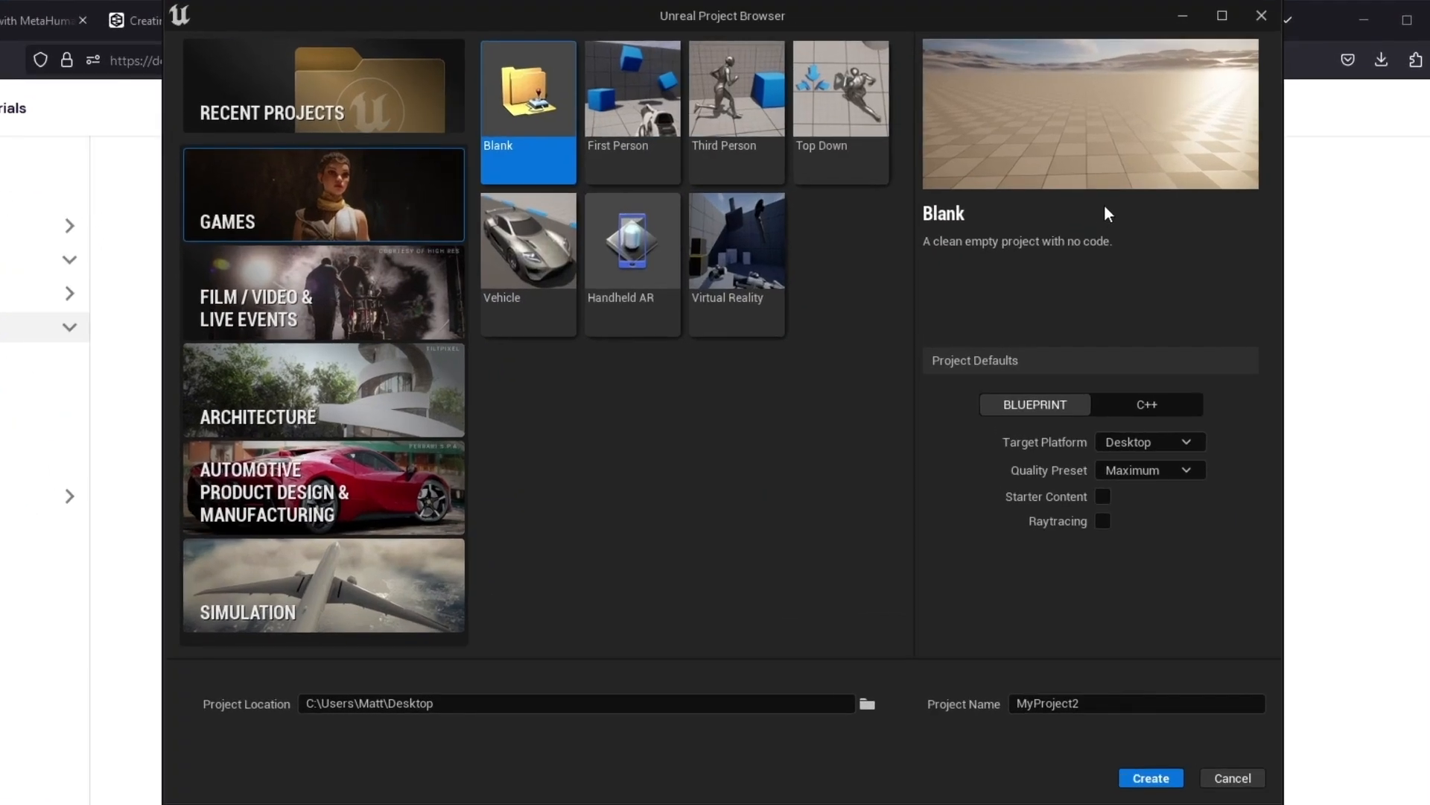
{"action": "left_click", "coordinate": [636, 149]}
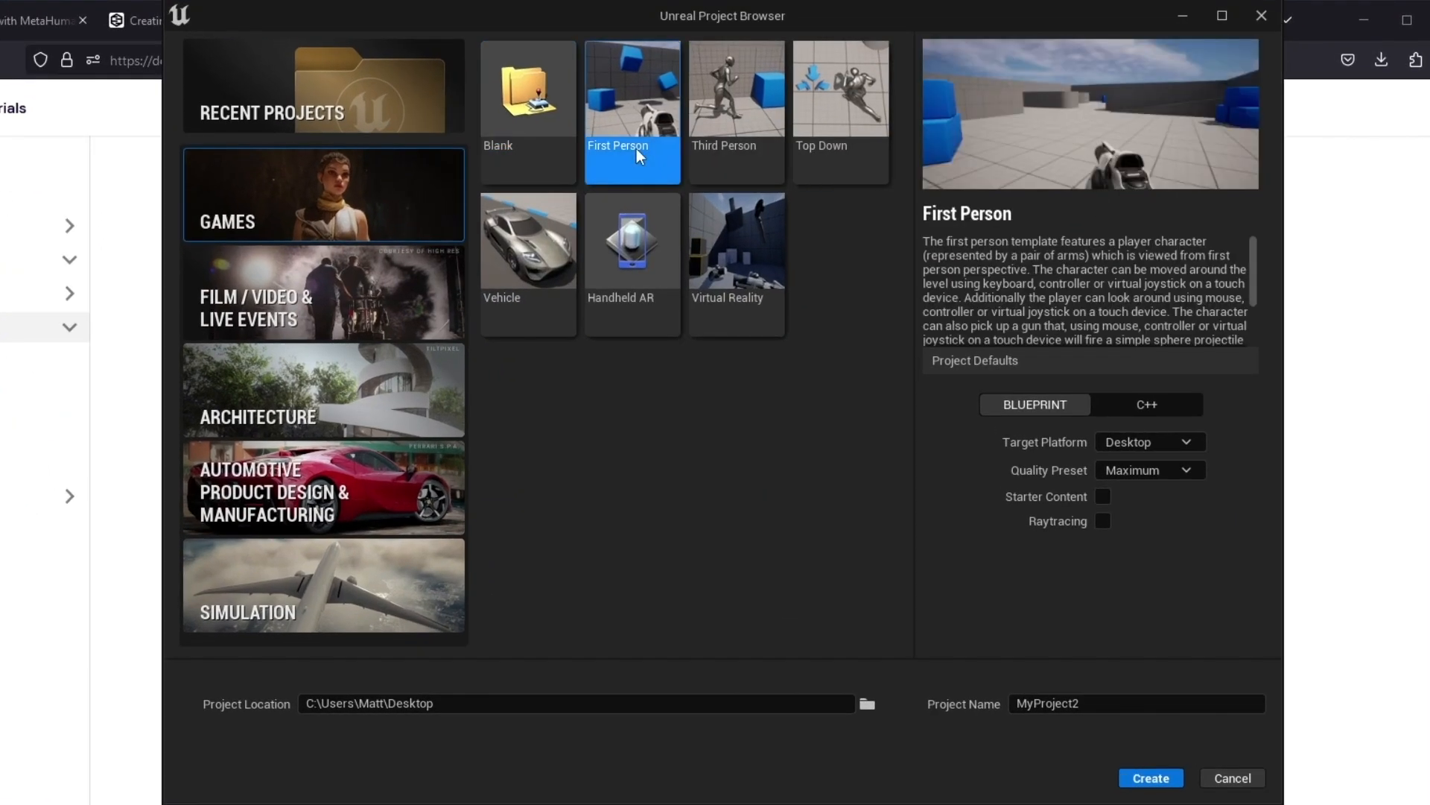
{"action": "left_click", "coordinate": [1158, 411]}
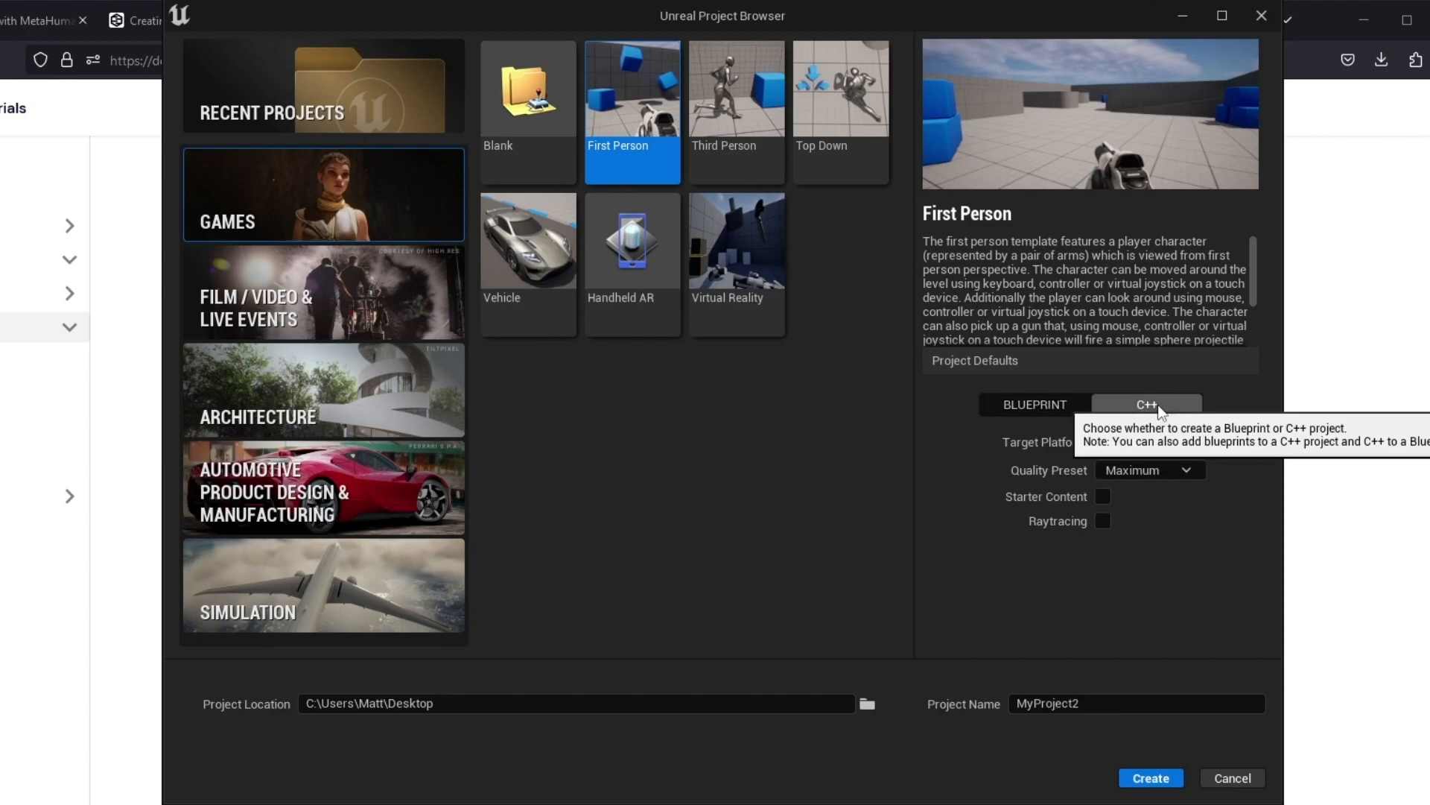
{"action": "left_click", "coordinate": [1175, 708]}
{"action": "type", "text": "MetaHumanExample"}
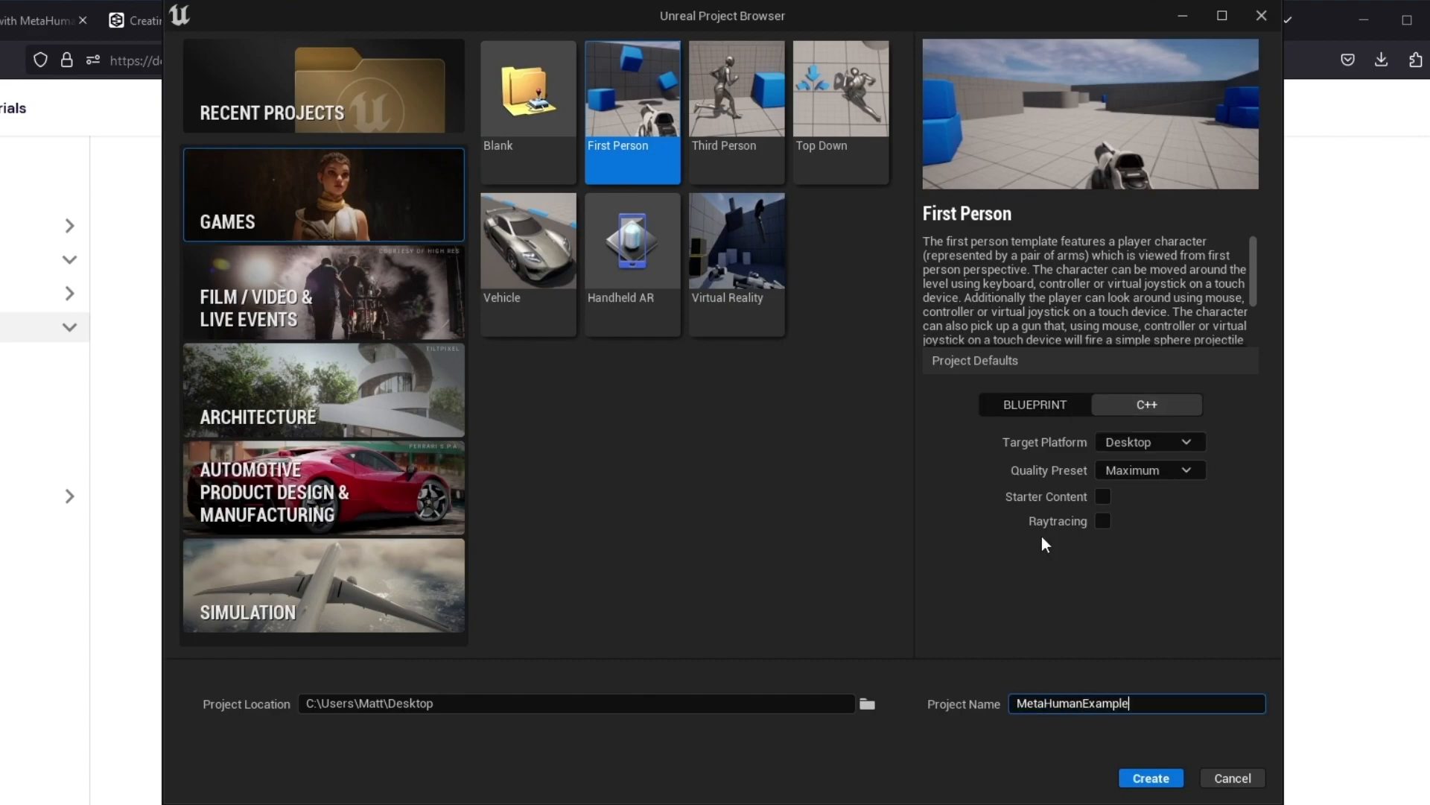
{"action": "left_click", "coordinate": [1152, 778]}
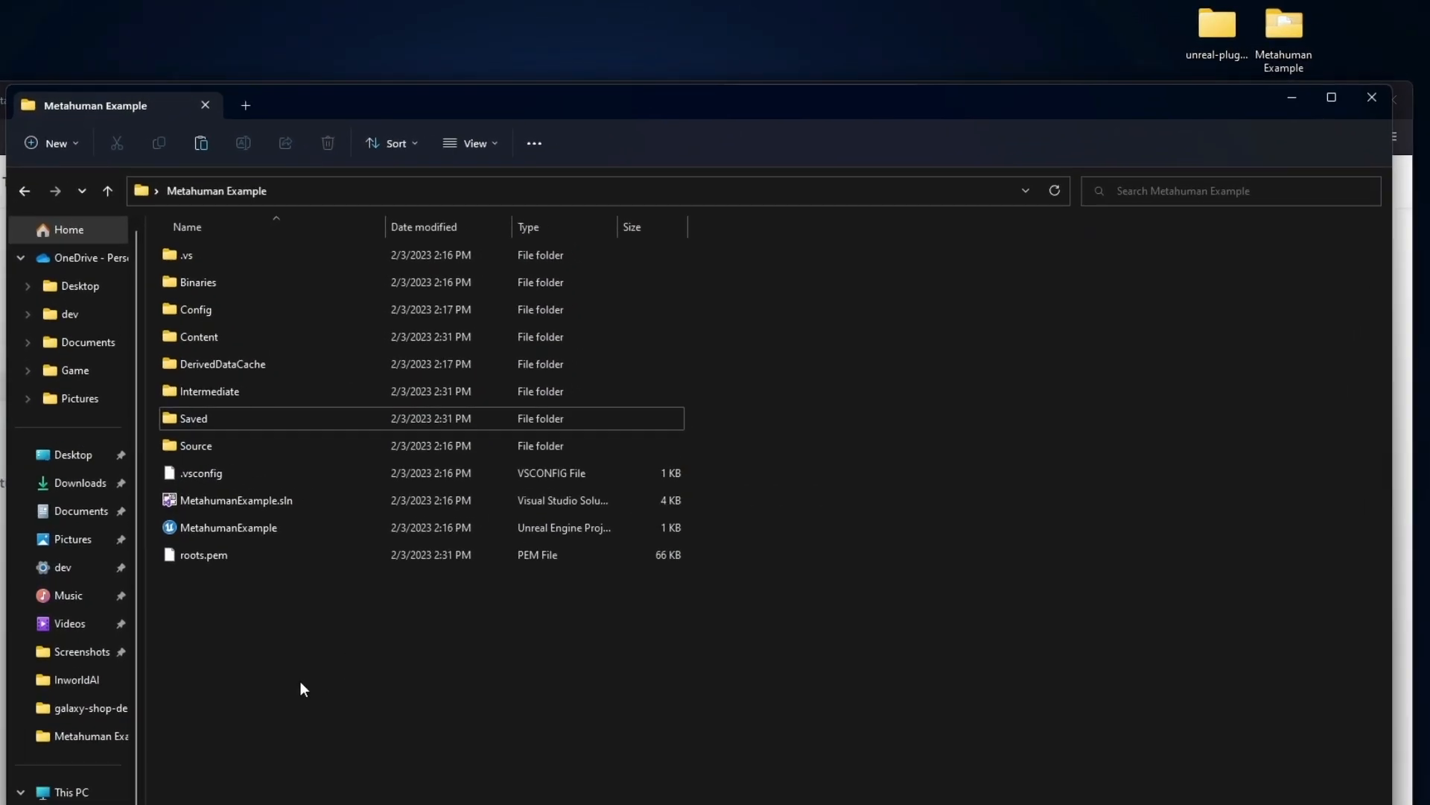
Create a Plugins folder in the Metahuman Example project folder and move the unreal-plugin folder from the desktop into it
{"action": "right_click", "coordinate": [298, 681]}
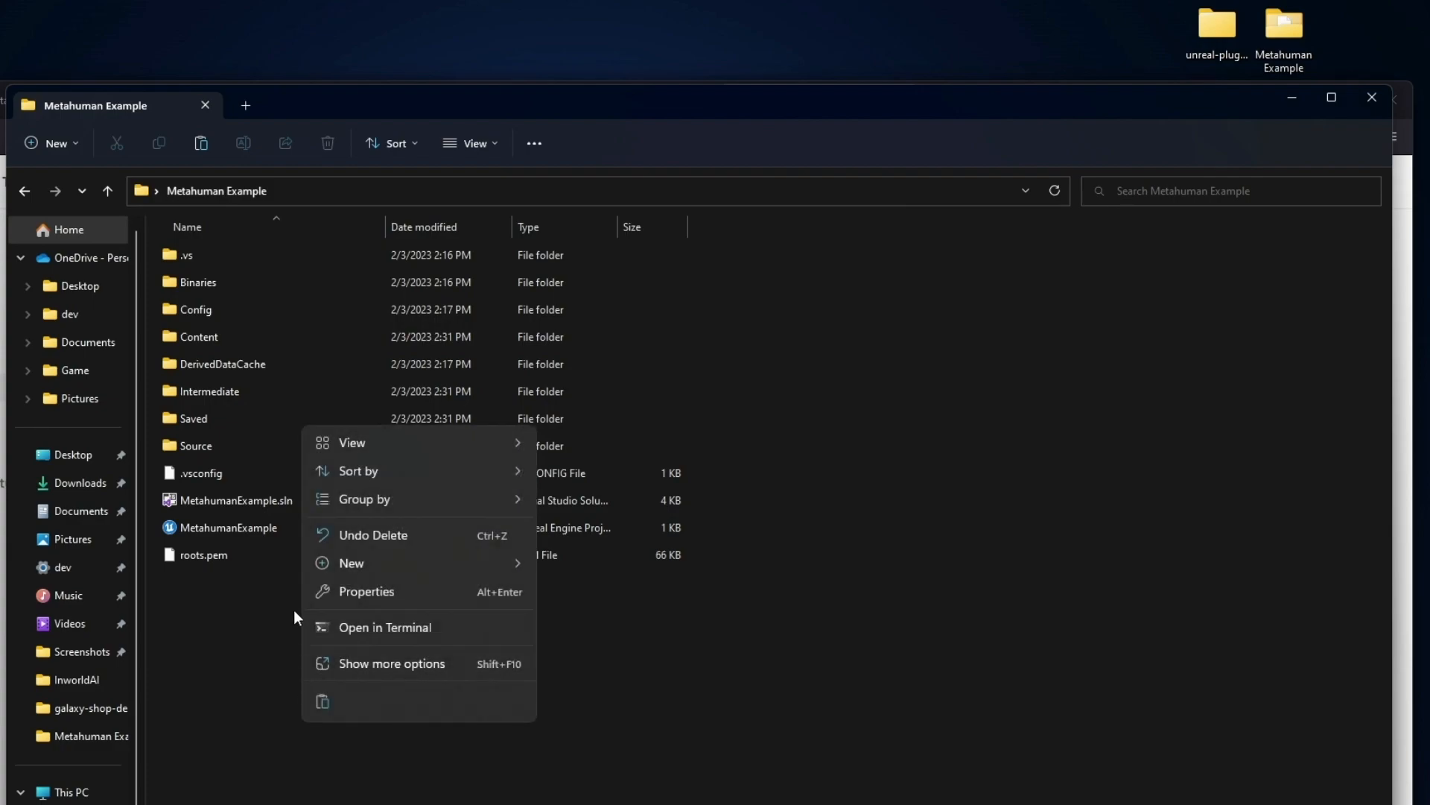
{"action": "mouse_move", "coordinate": [414, 560]}
{"action": "left_click", "coordinate": [596, 166]}
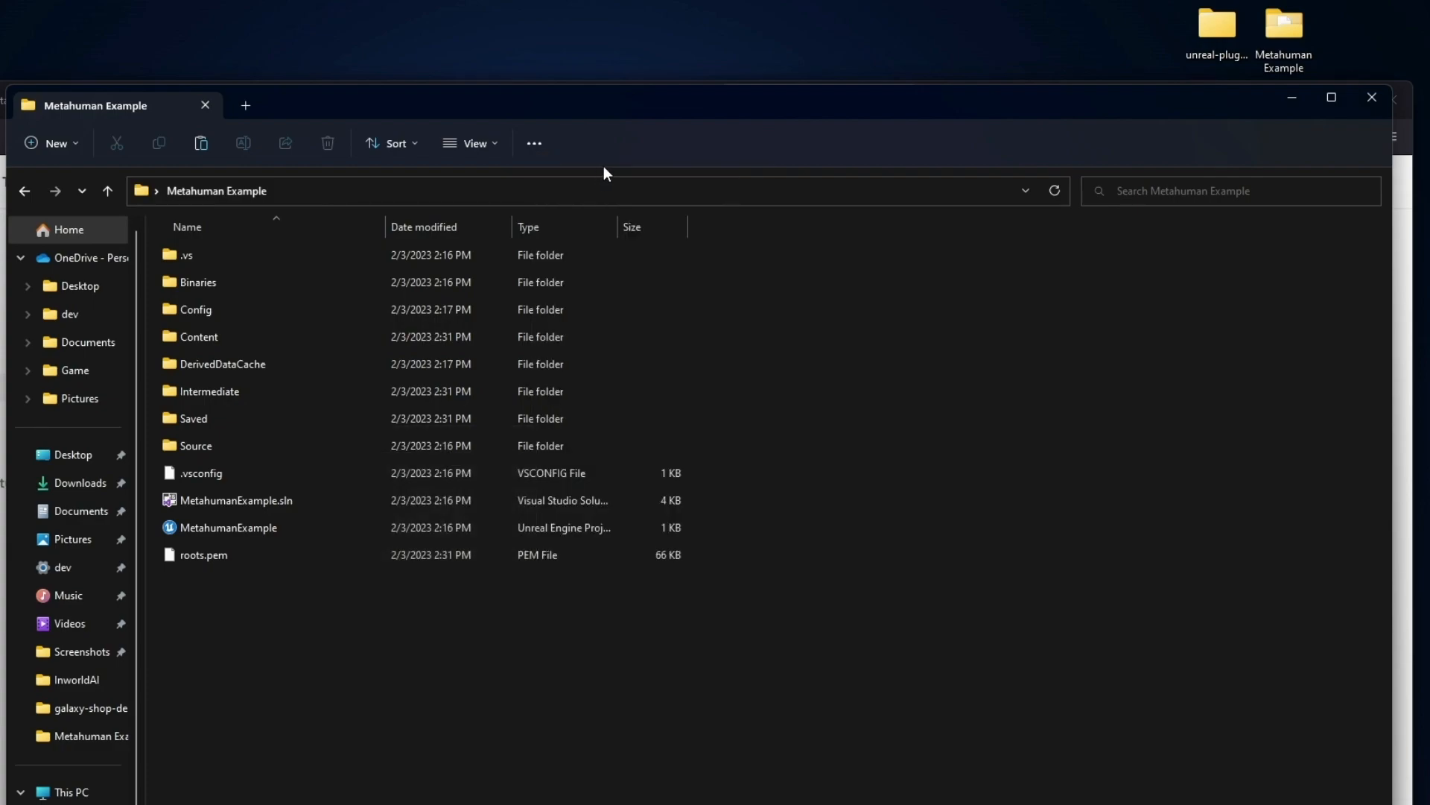
{"action": "type", "text": "Plugins"}
{"action": "key", "text": "Return"}
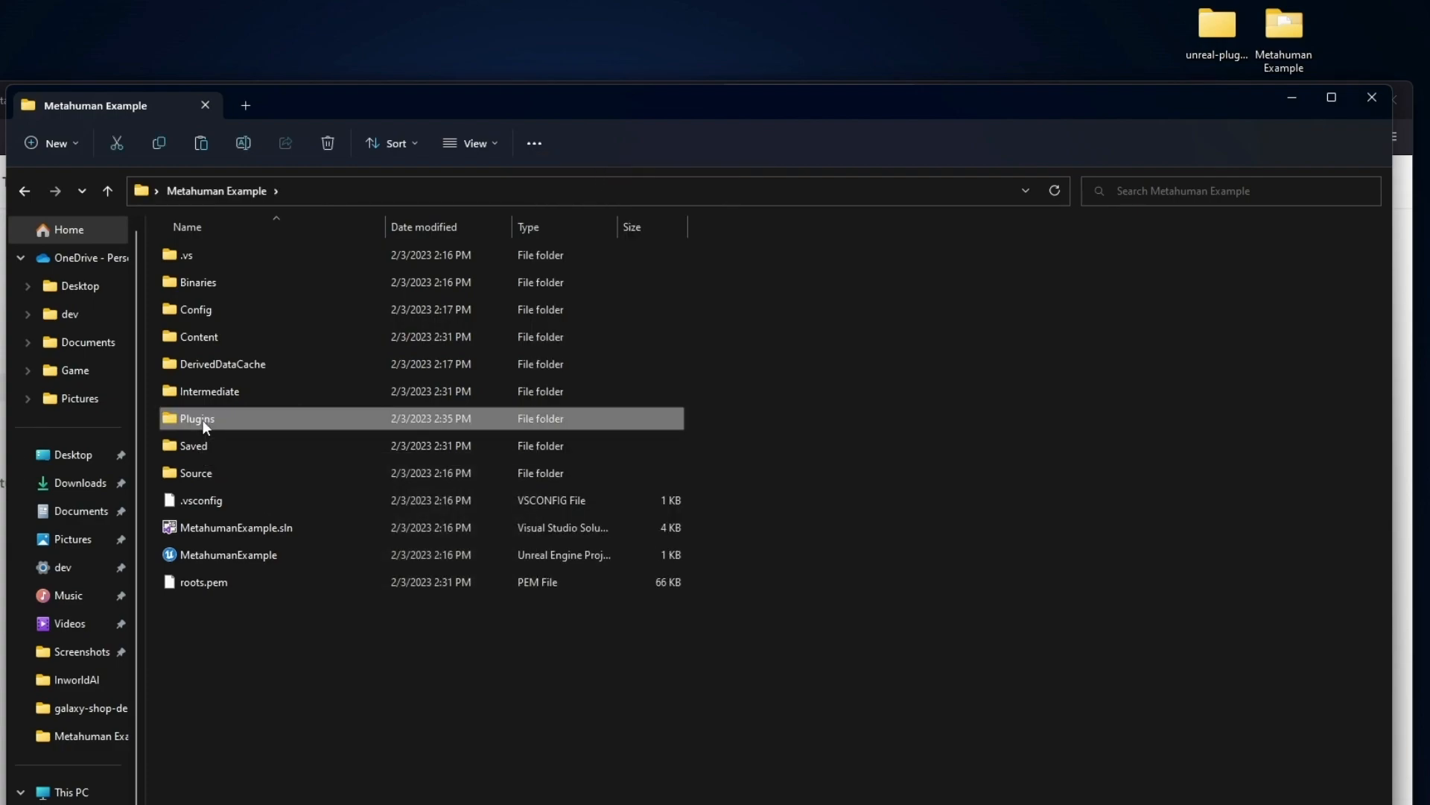
{"action": "double_click", "coordinate": [202, 420]}
{"action": "left_click_drag", "start_coordinate": [1219, 34], "coordinate": [354, 363]}
Generate Visual Studio project files for the MetahumanExample Unreal project from its project folder
{"action": "double_click", "coordinate": [1271, 46]}
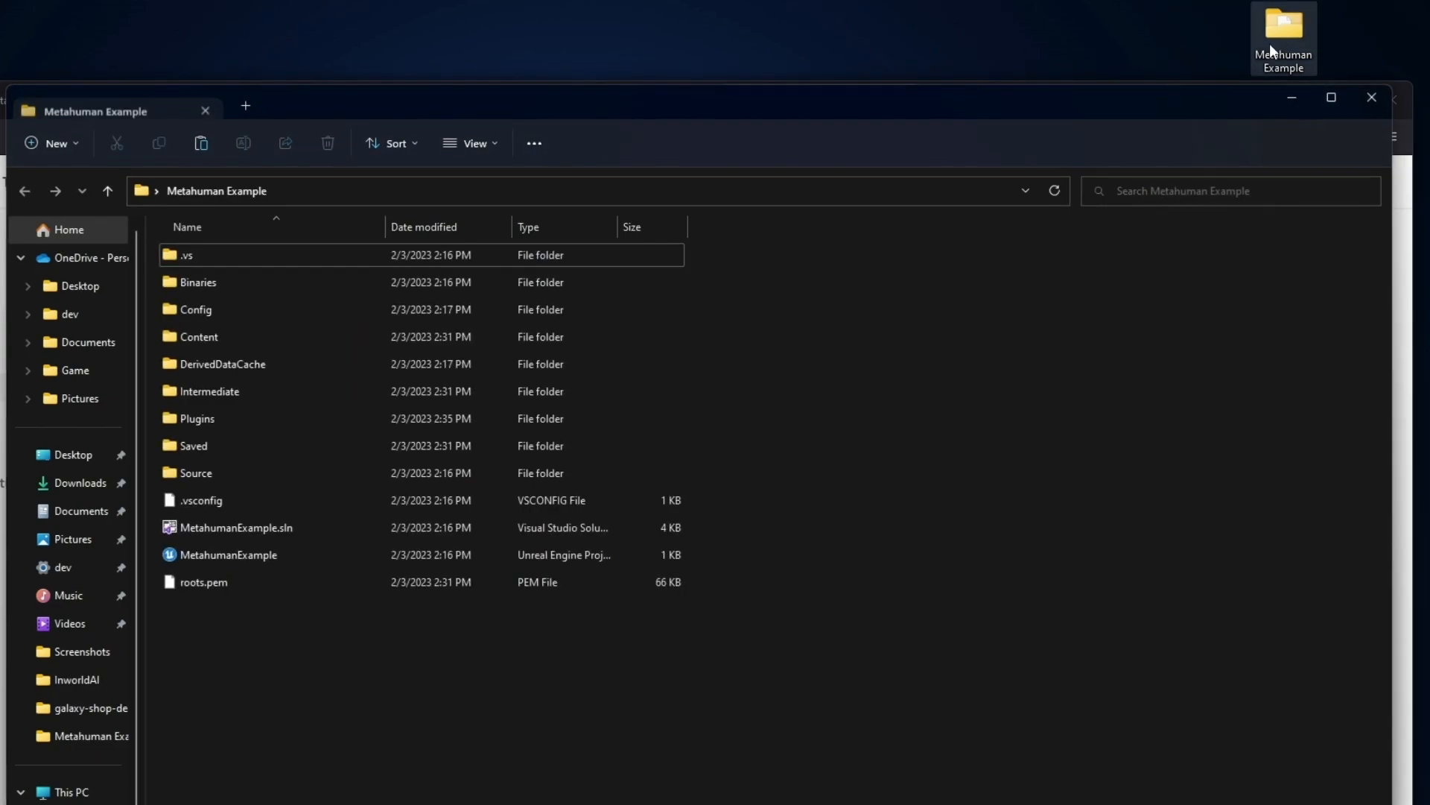
{"action": "double_click", "coordinate": [222, 557]}
{"action": "right_click", "coordinate": [182, 315]}
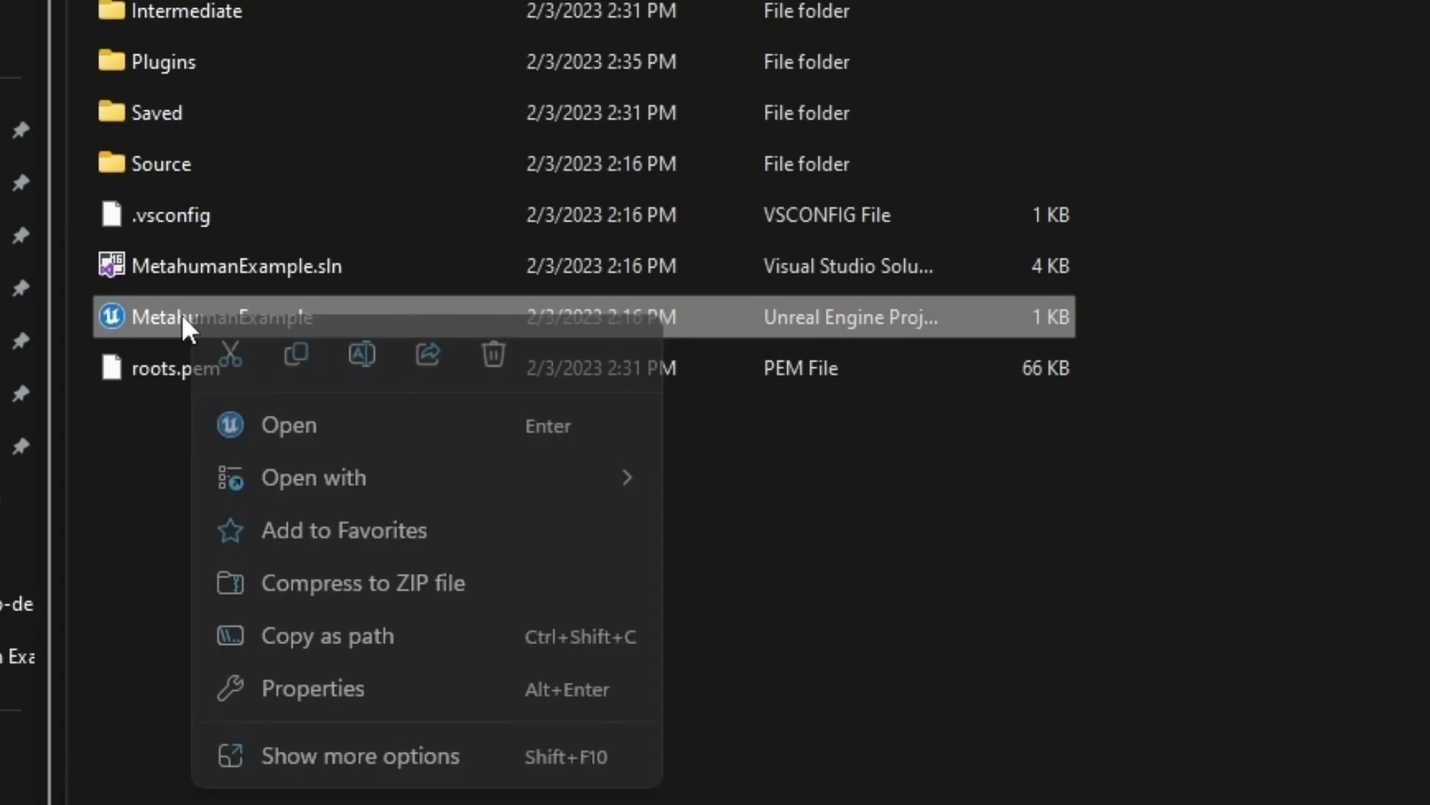
{"action": "left_click", "coordinate": [360, 755]}
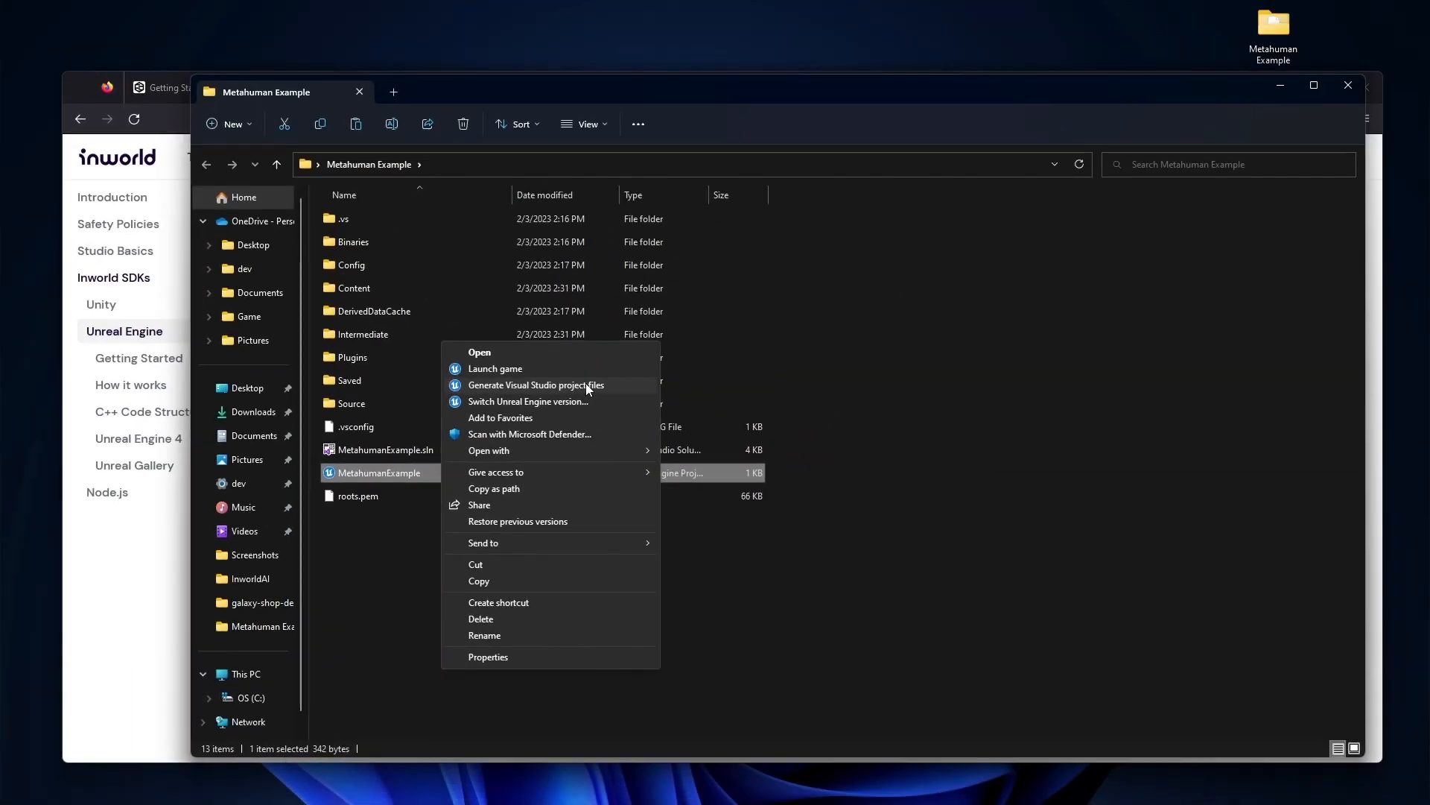
{"action": "left_click", "coordinate": [392, 532]}
Open MetahumanExample.sln in Visual Studio and check the InworldAI, InworldMetahuman and InworldOVRLipSync plugin folders in the solution
{"action": "double_click", "coordinate": [401, 451]}
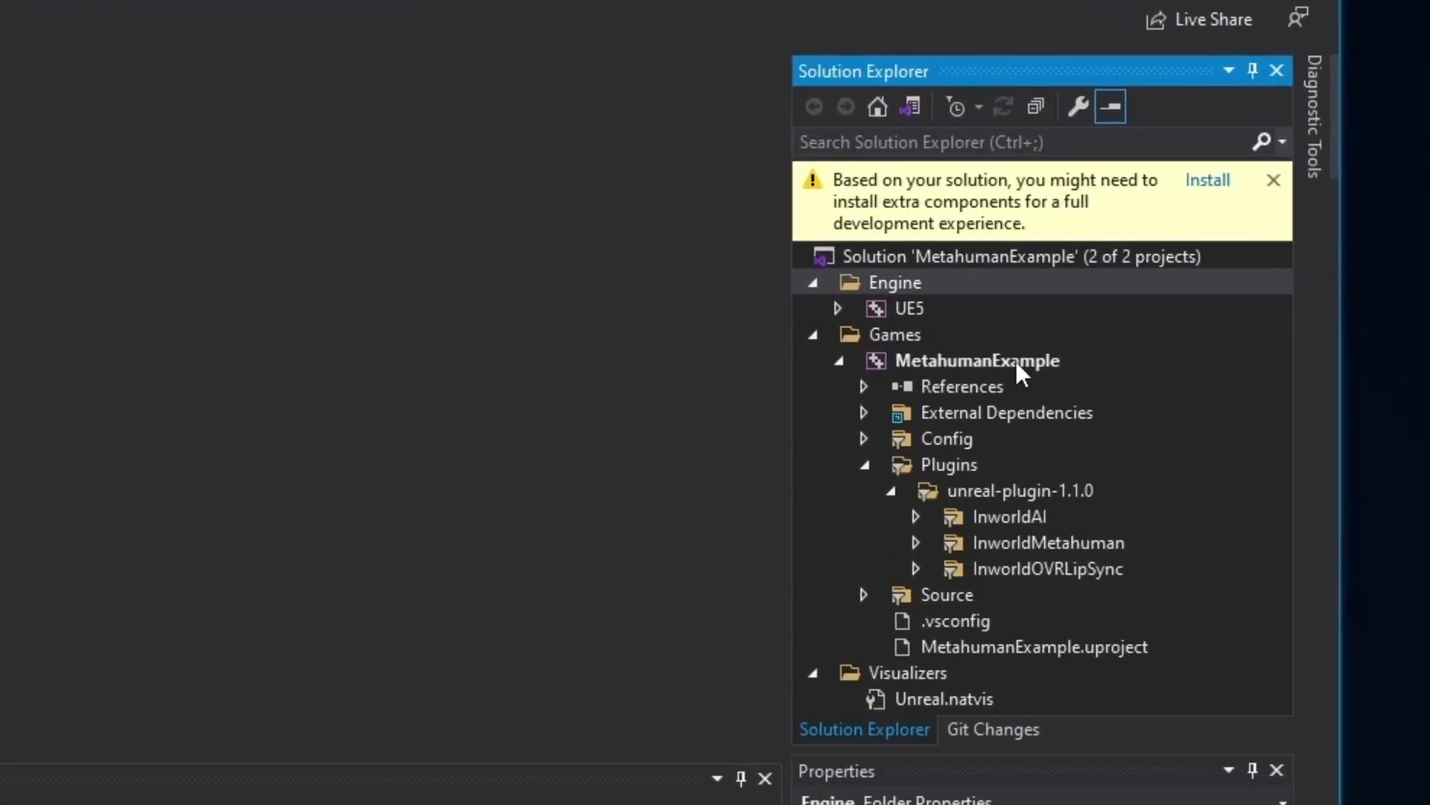
{"action": "left_click", "coordinate": [1013, 520]}
{"action": "left_click", "coordinate": [1018, 545]}
{"action": "left_click", "coordinate": [1016, 567]}
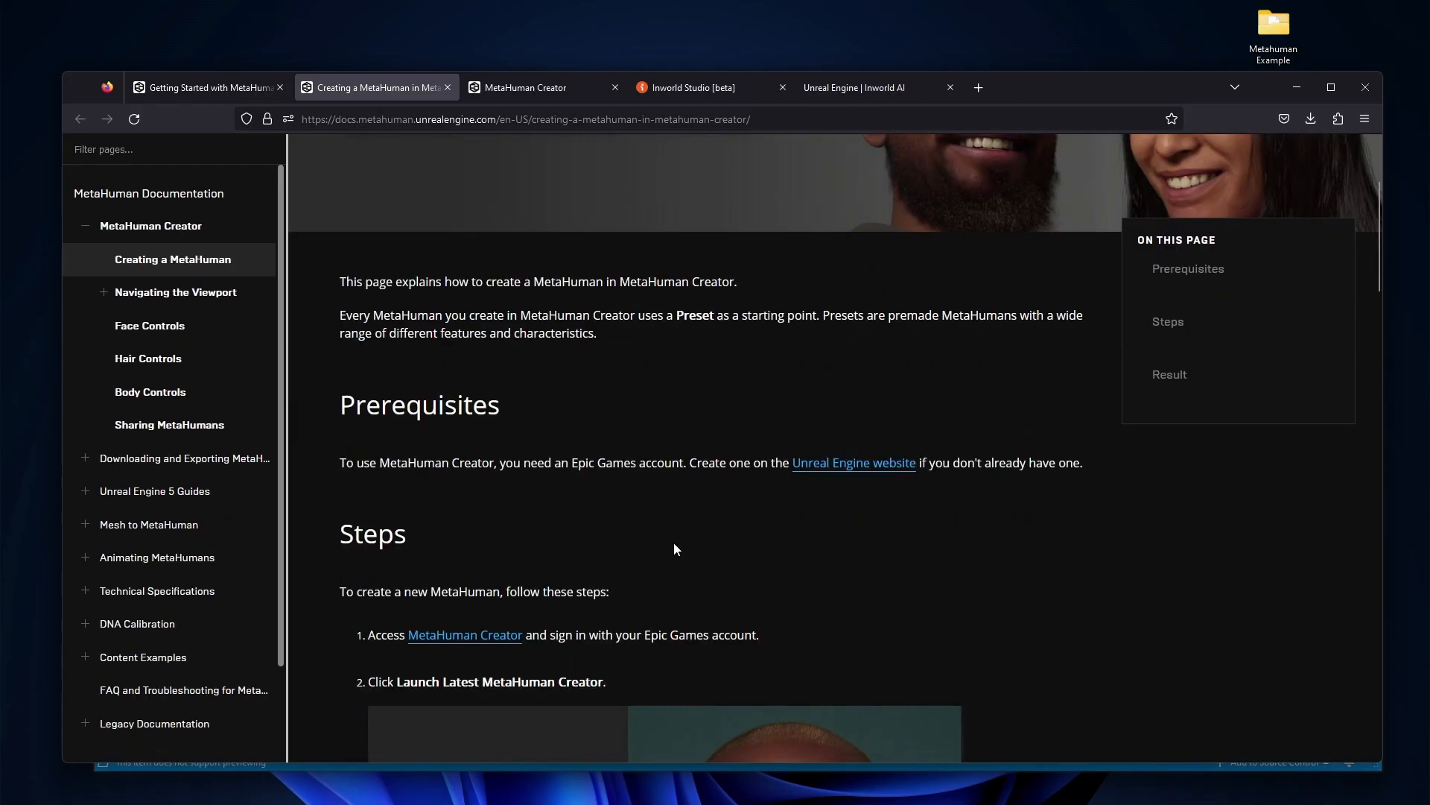
Read through the documentation steps for creating a MetaHuman, and launch the latest MetaHuman Creator from its web page
{"action": "scroll", "coordinate": [675, 550], "scroll_direction": "down", "scroll_amount": 4}
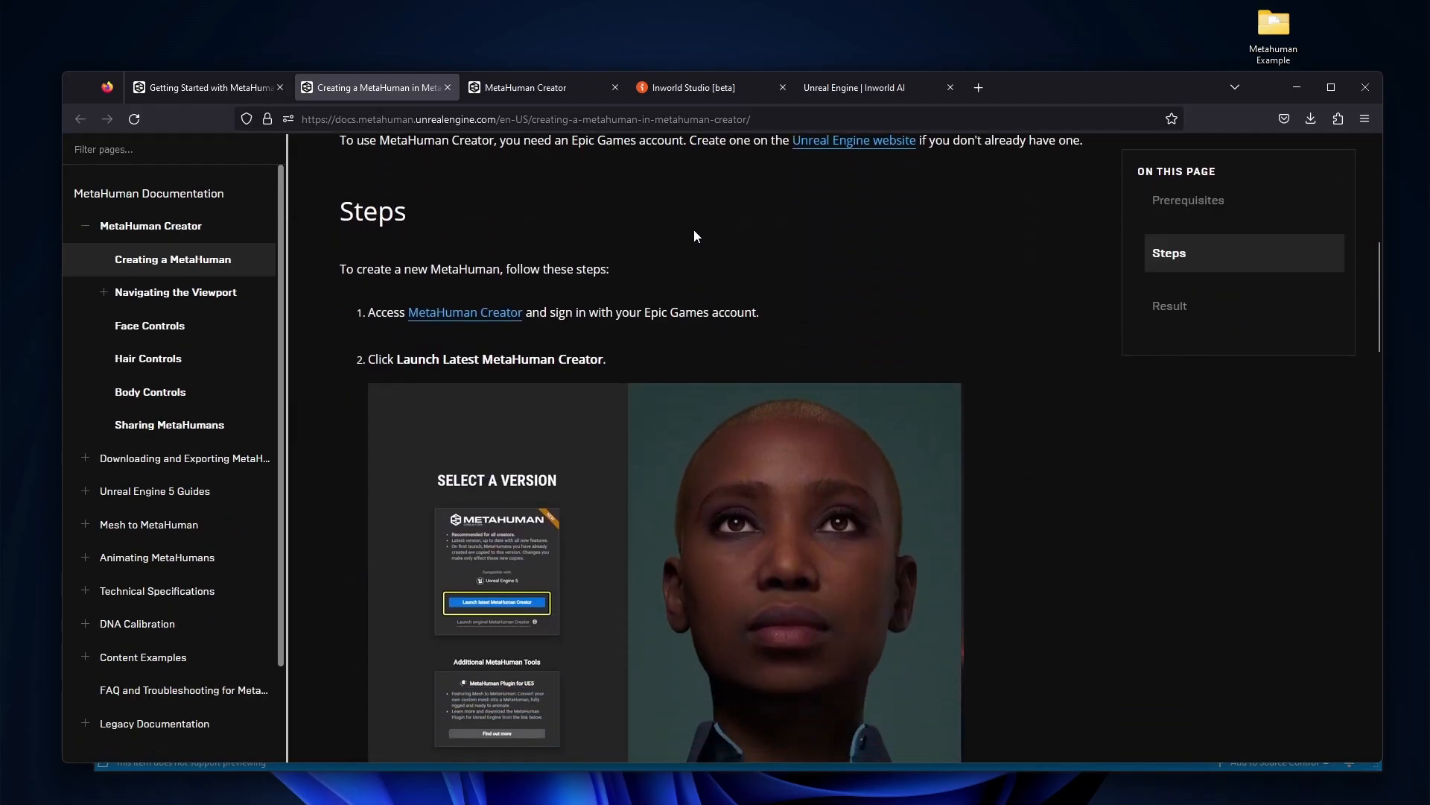
{"action": "scroll", "coordinate": [571, 485], "scroll_direction": "down", "scroll_amount": 4}
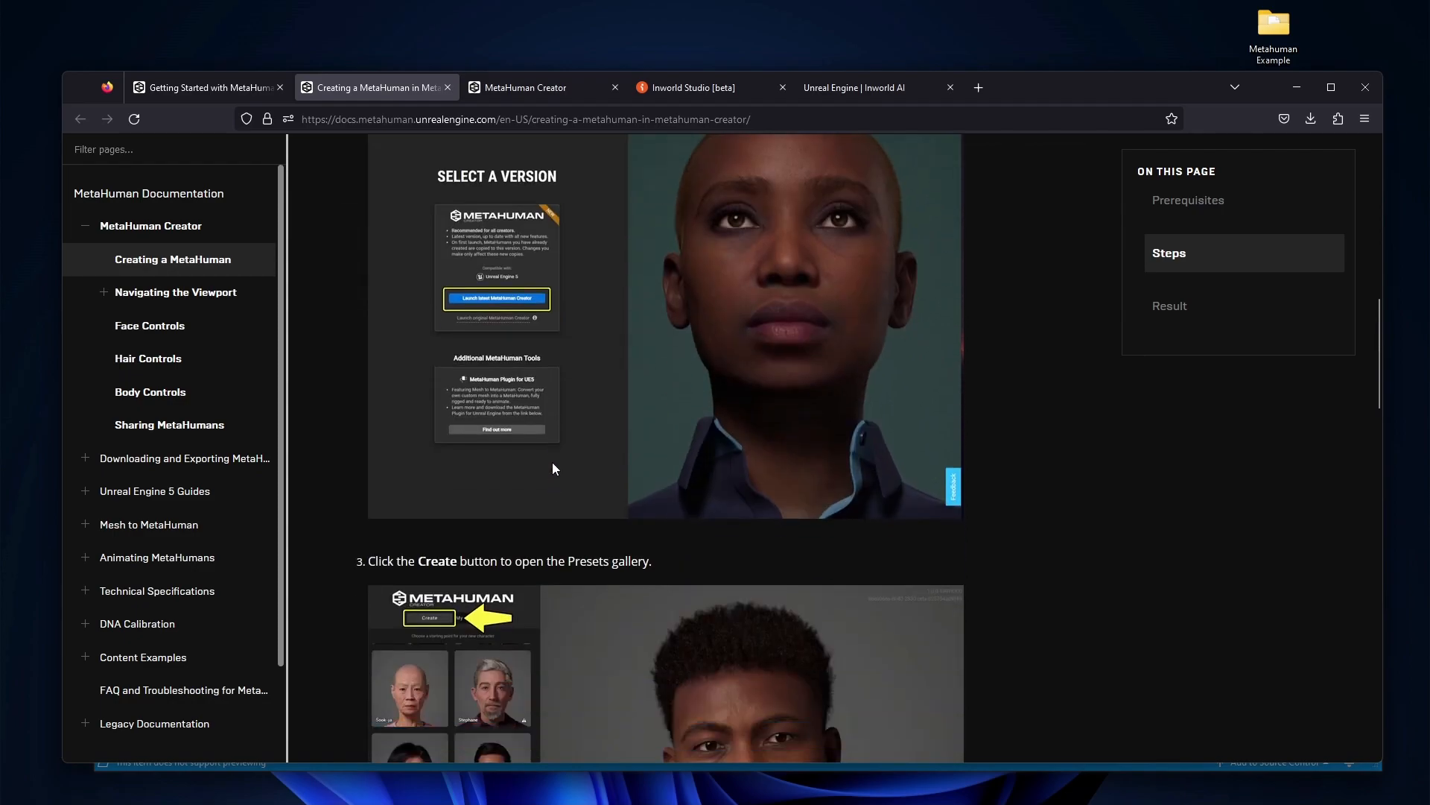
{"action": "scroll", "coordinate": [552, 462], "scroll_direction": "down", "scroll_amount": 2}
{"action": "scroll", "coordinate": [552, 458], "scroll_direction": "down", "scroll_amount": 9}
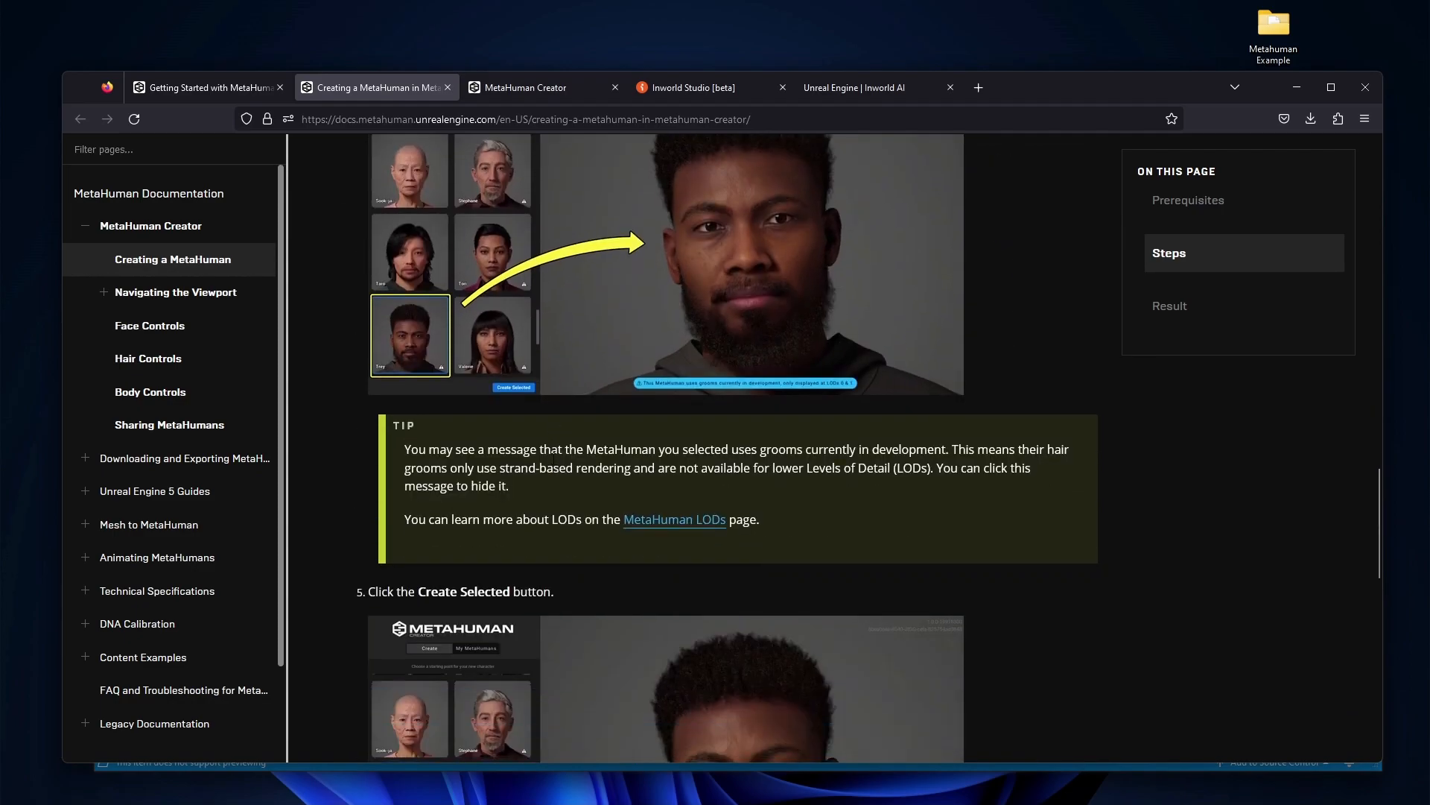
{"action": "left_click", "coordinate": [589, 88]}
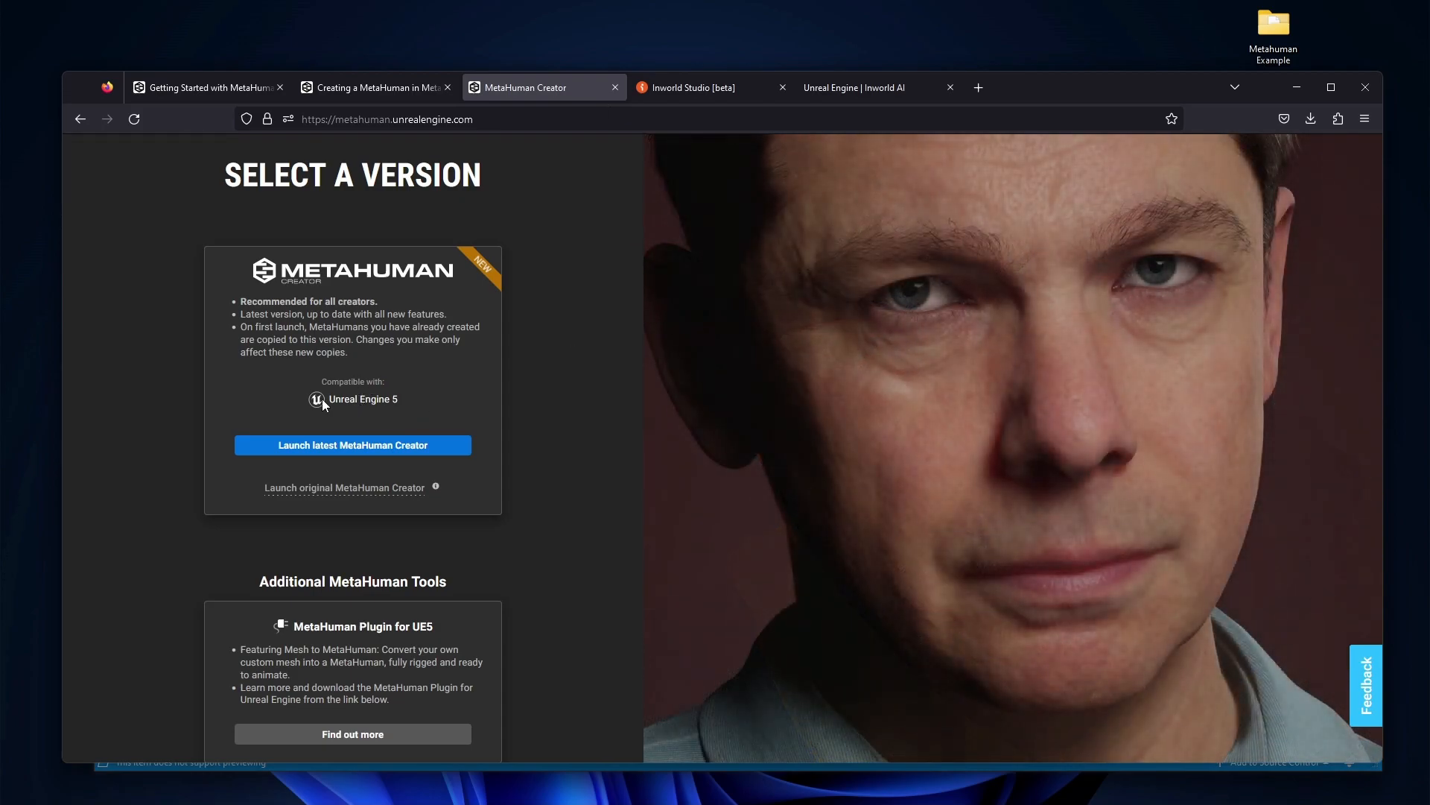
{"action": "left_click", "coordinate": [320, 447]}
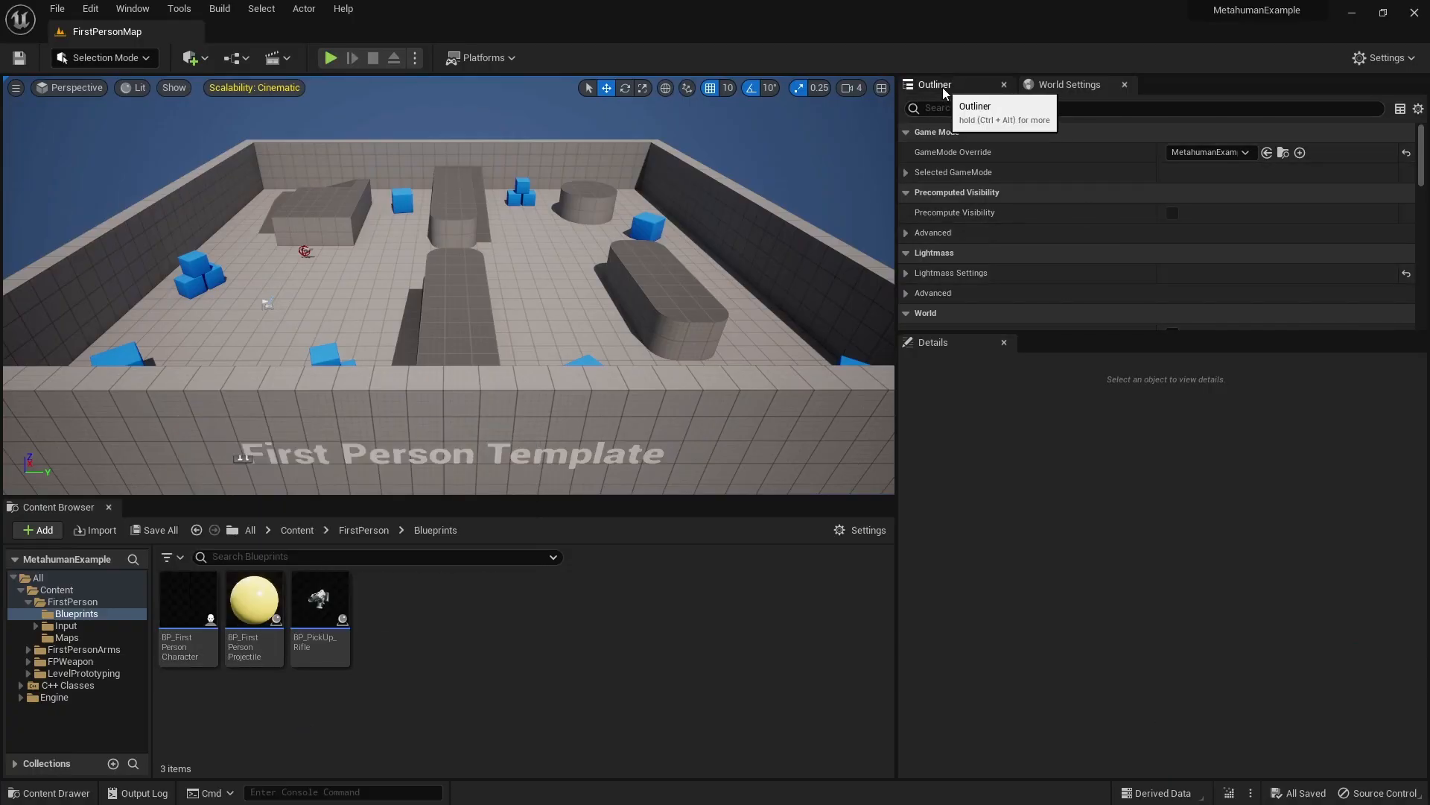
In the Unreal Editor, check the selected game mode's default pawn class and set up BP_FirstPersonCharacter as an Inworld player
{"action": "left_click", "coordinate": [906, 172]}
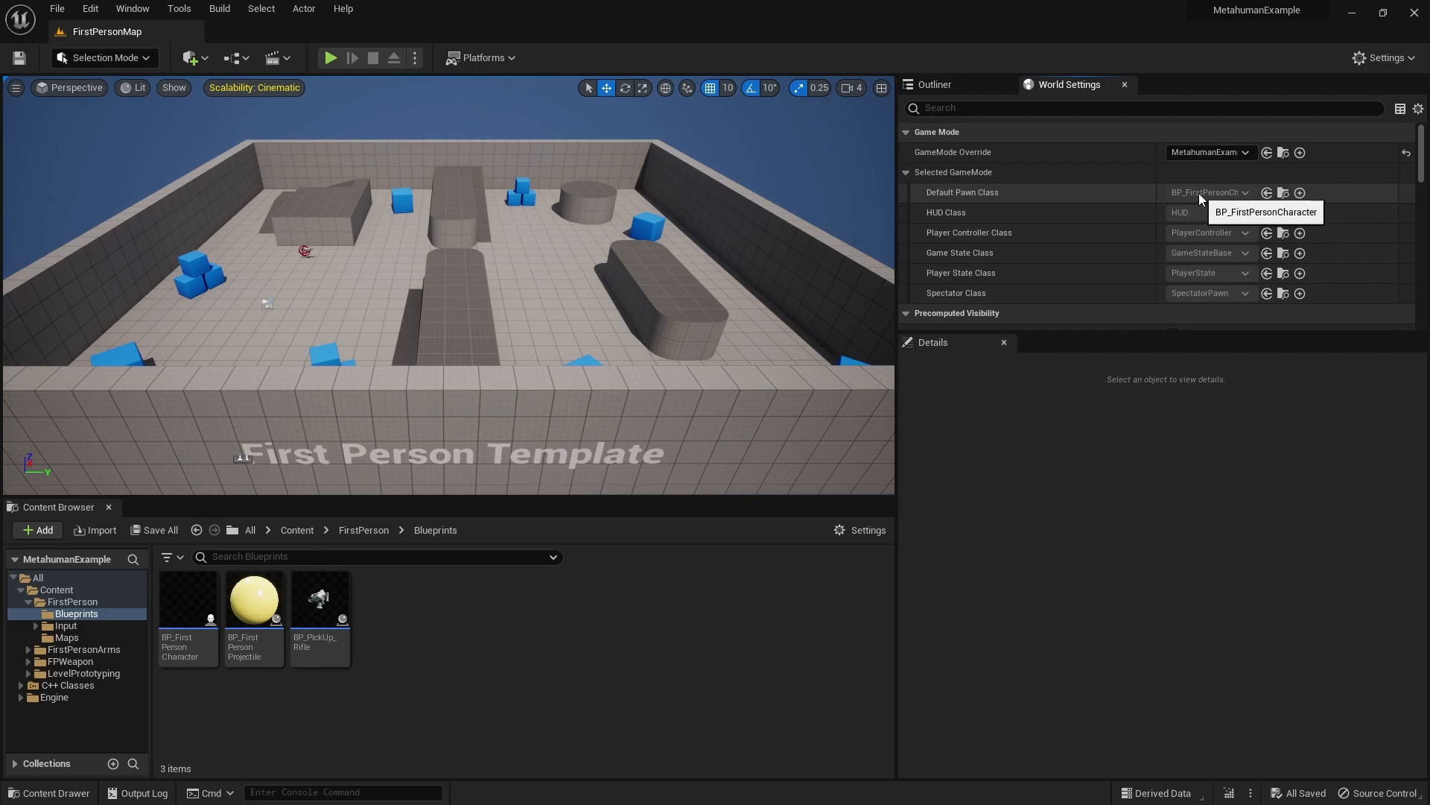
{"action": "left_click", "coordinate": [191, 622]}
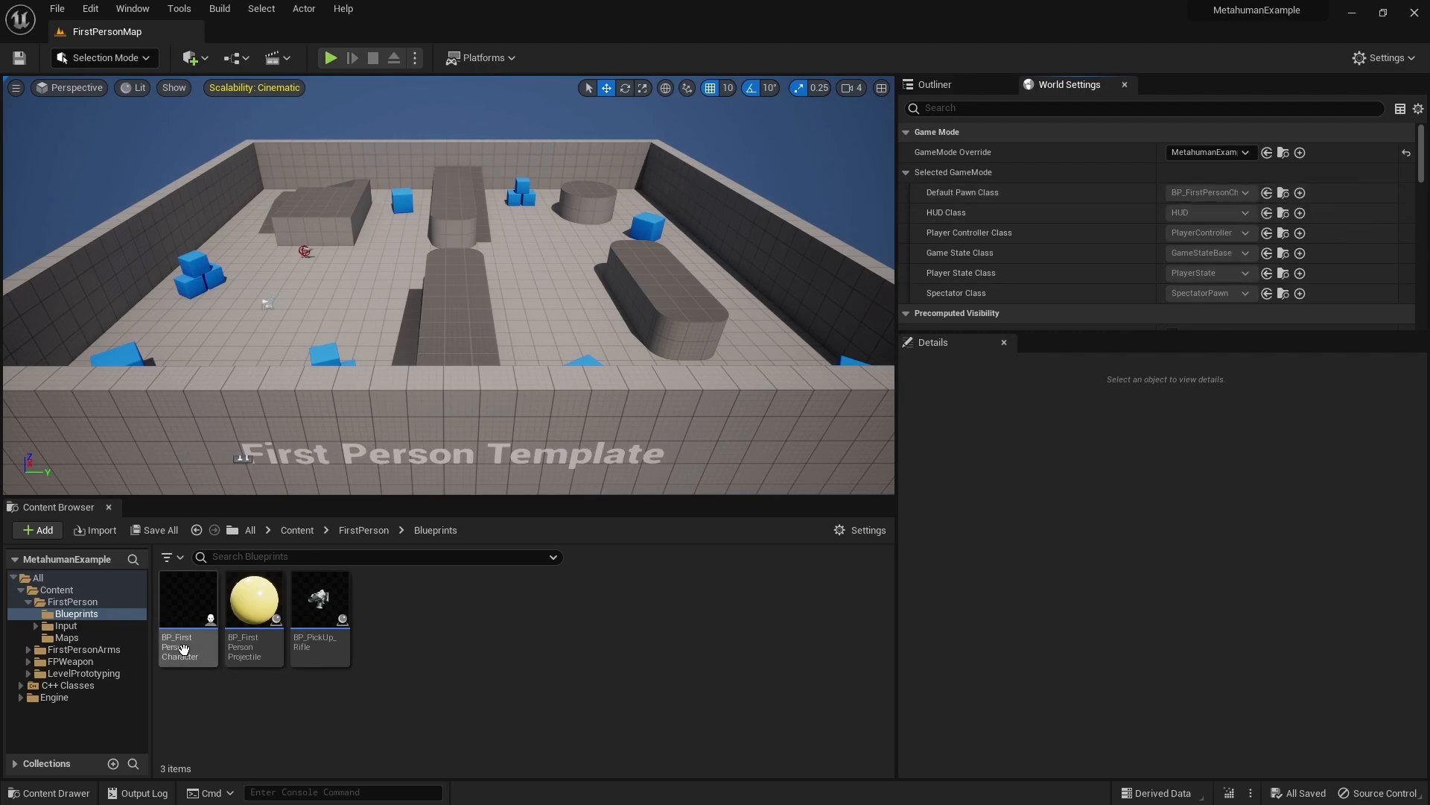
{"action": "right_click", "coordinate": [190, 623]}
{"action": "mouse_move", "coordinate": [373, 422]}
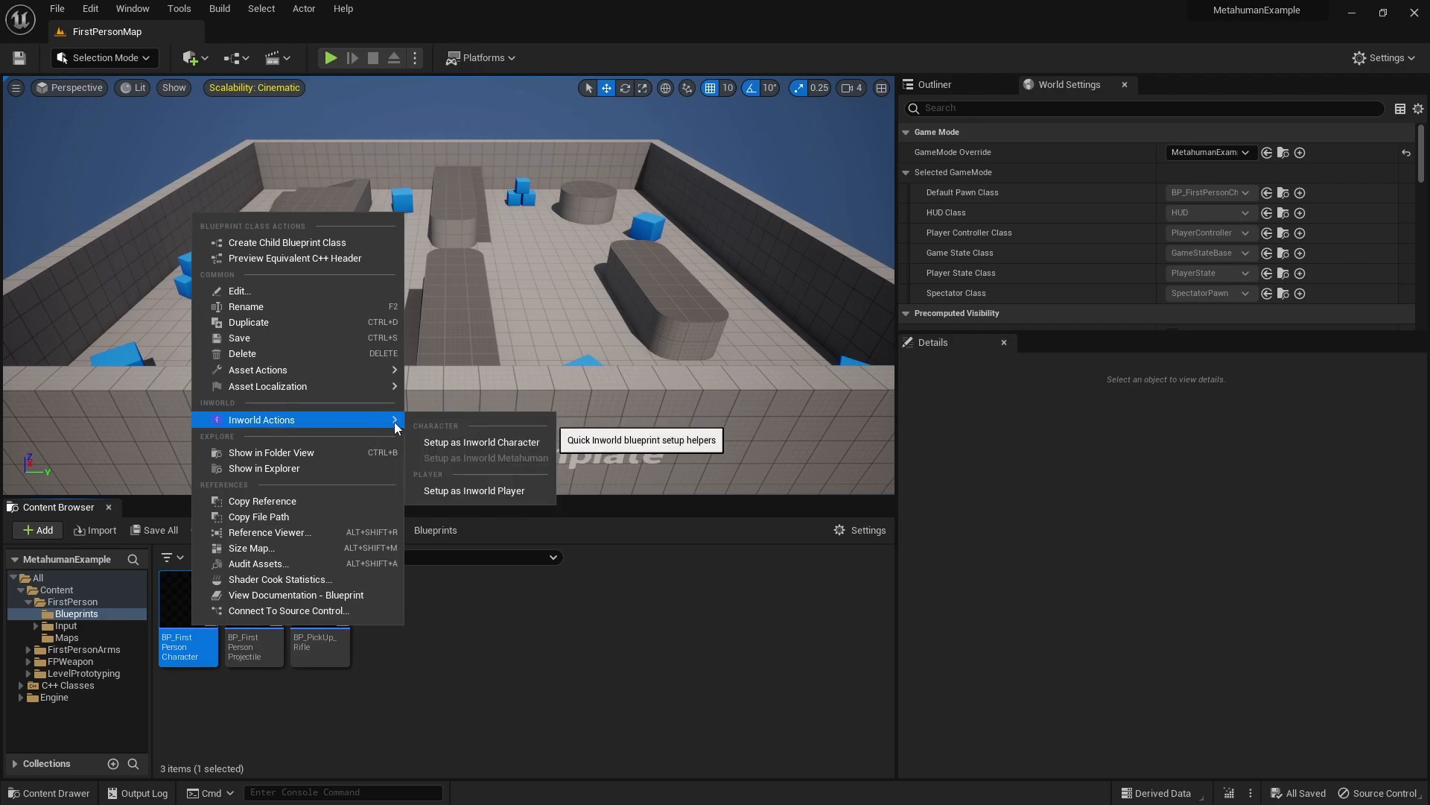
{"action": "left_click", "coordinate": [477, 491]}
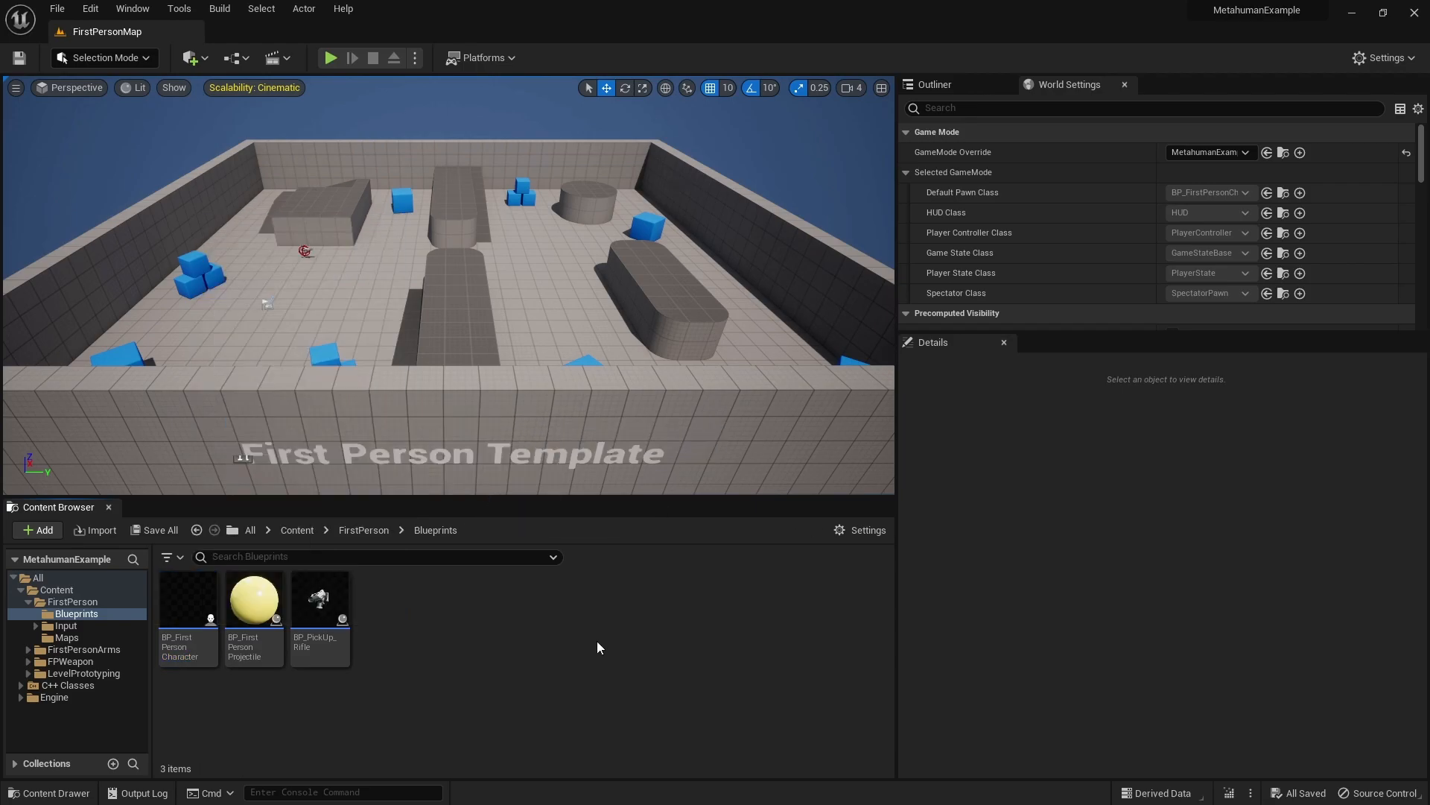
Open Quixel Bridge and download the Hudson MetaHuman from the My MetaHumans collection
{"action": "left_click", "coordinate": [204, 59]}
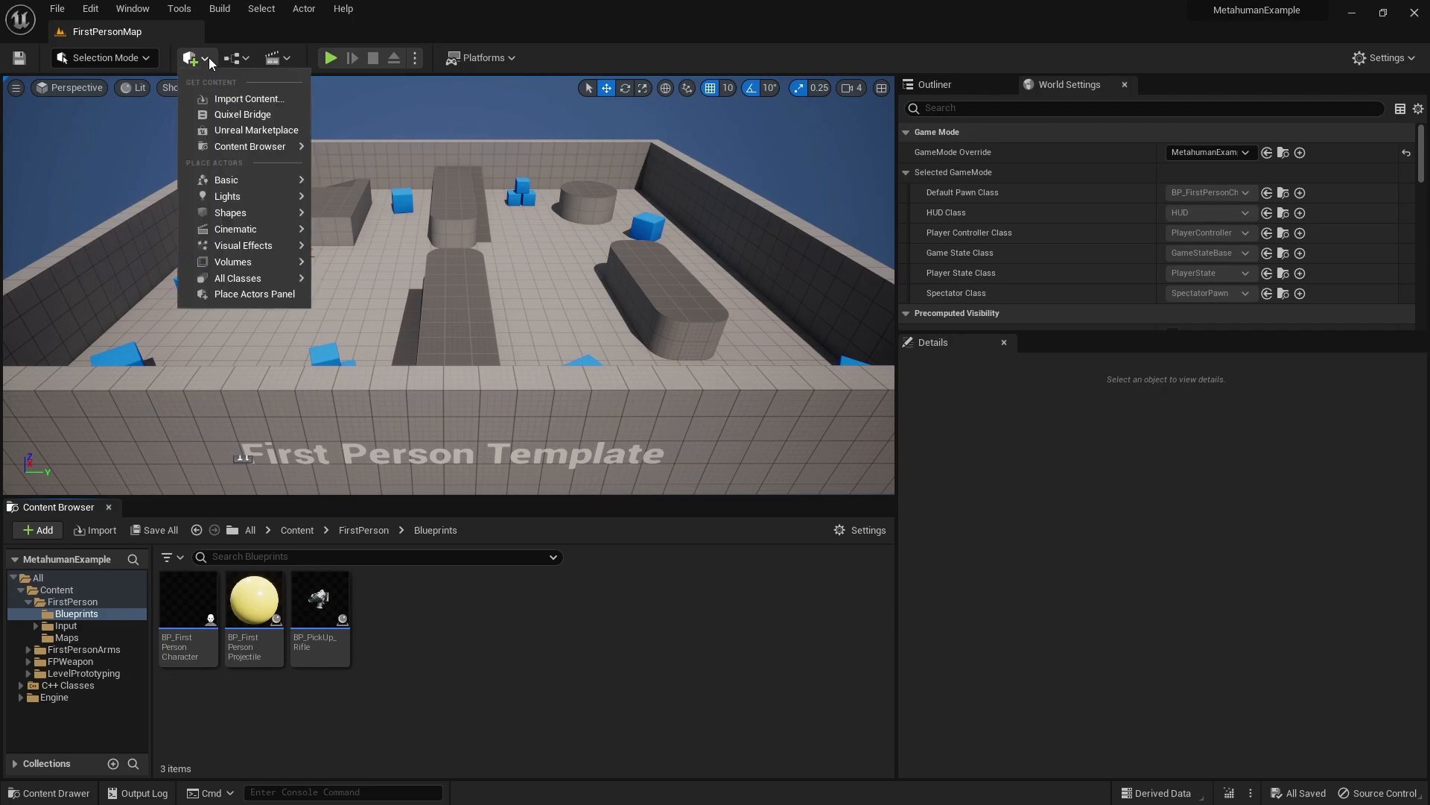
{"action": "left_click", "coordinate": [224, 114]}
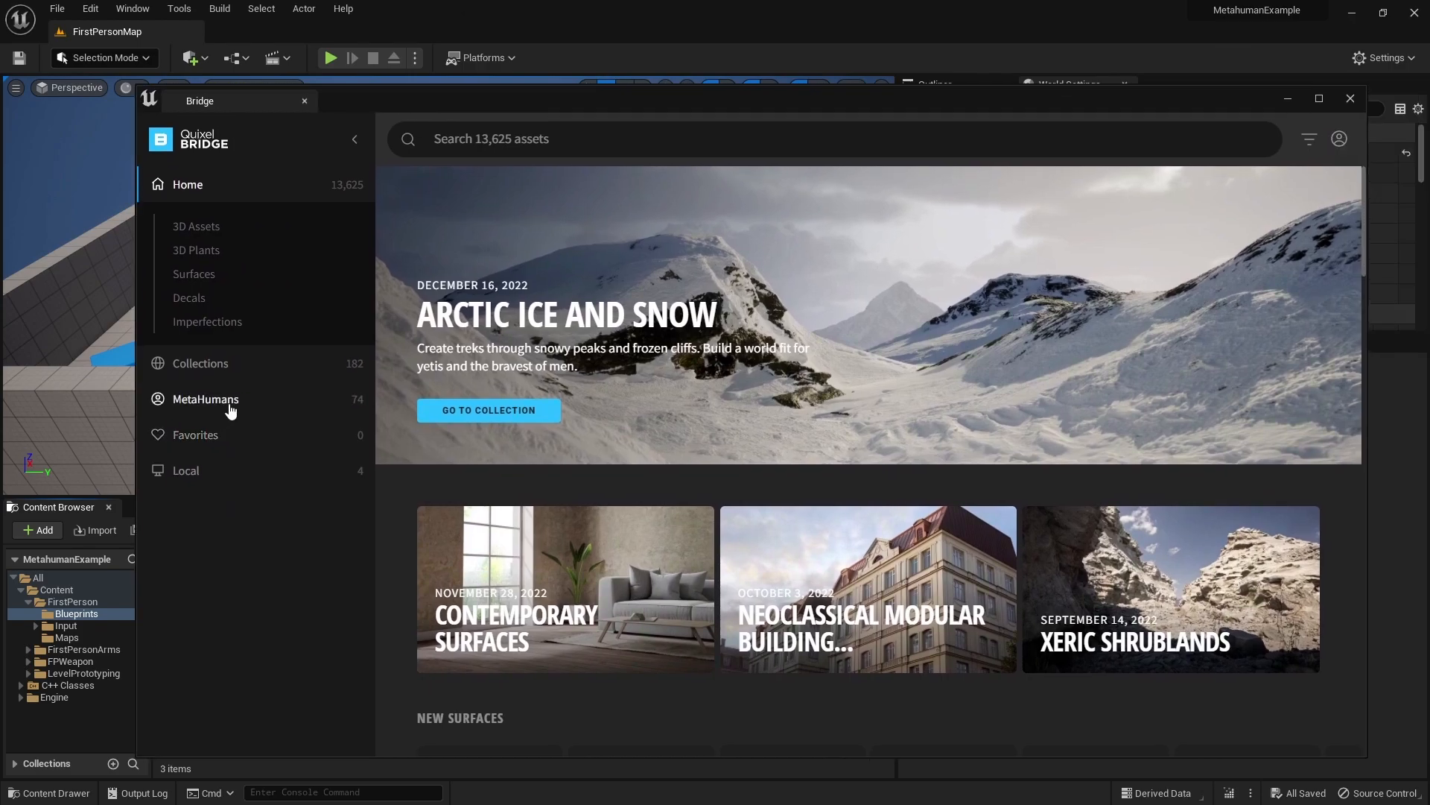
{"action": "left_click", "coordinate": [231, 406]}
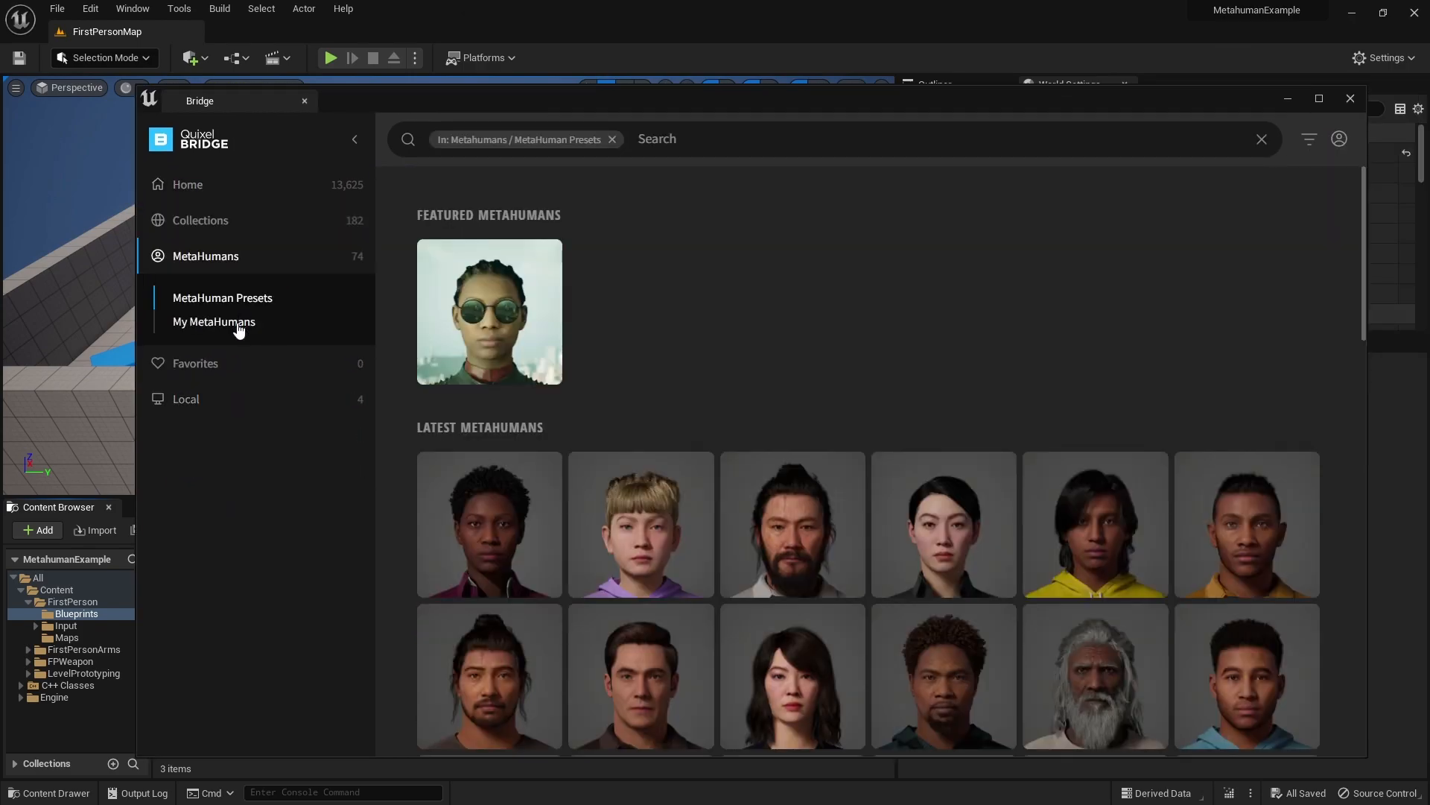
{"action": "left_click", "coordinate": [237, 324]}
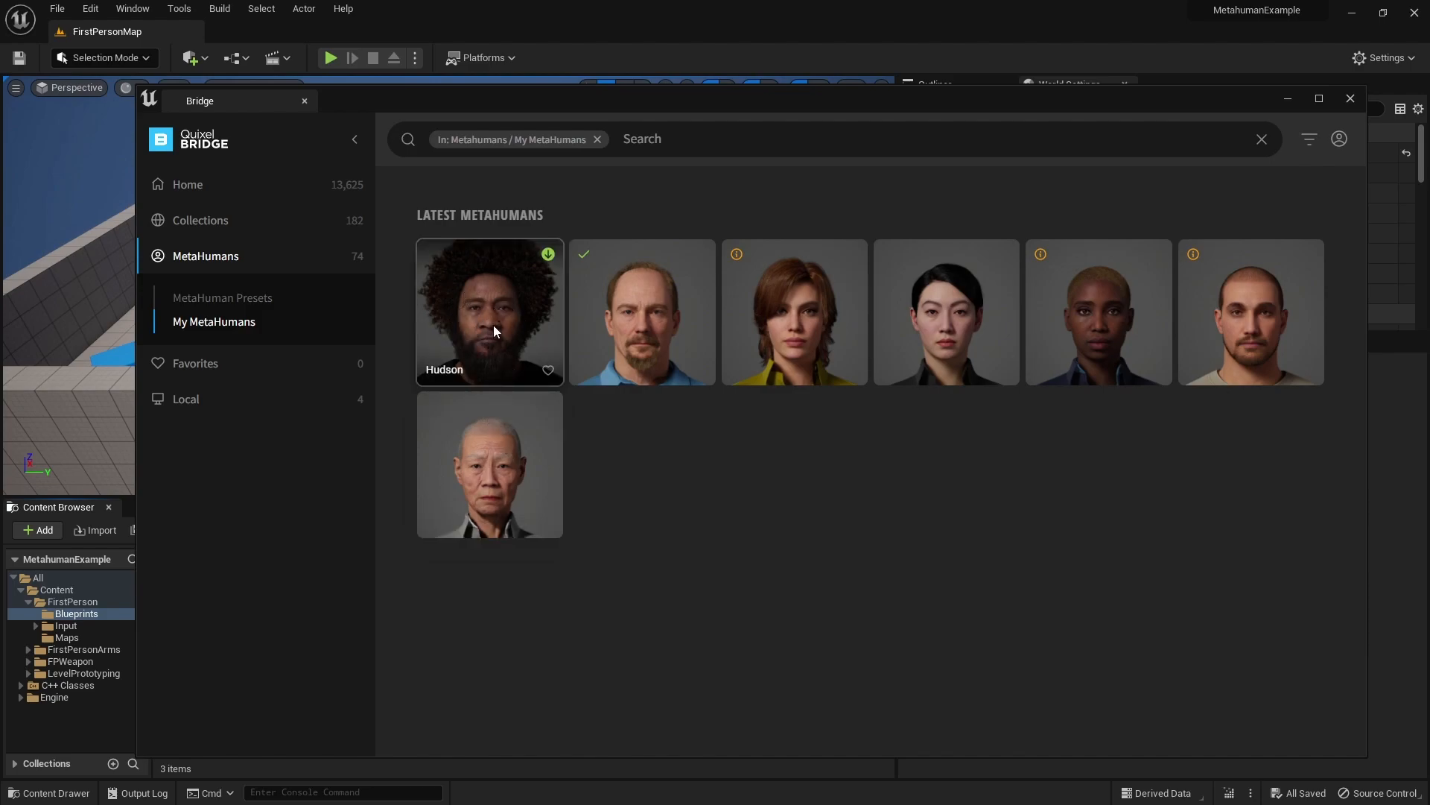
{"action": "left_click", "coordinate": [549, 255]}
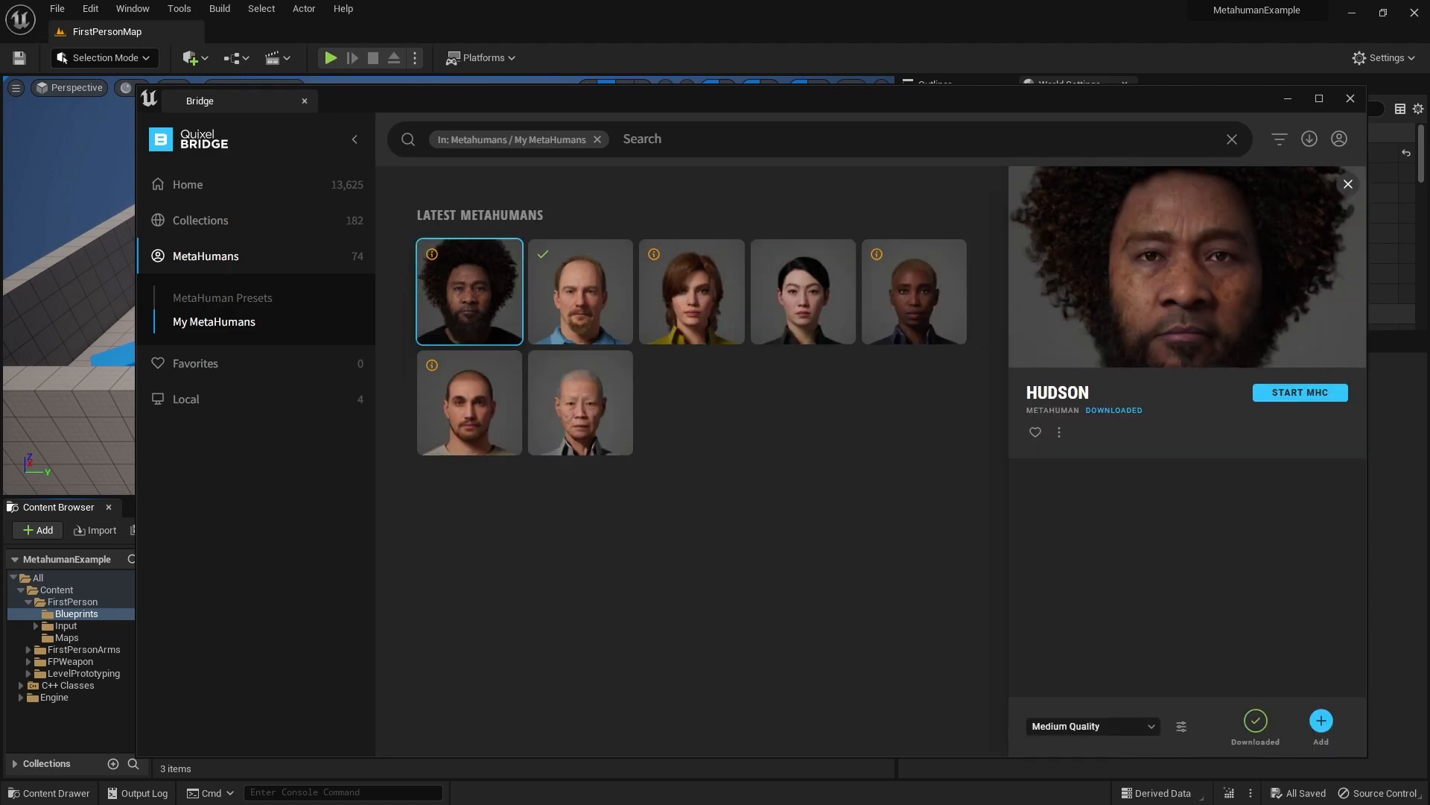
Add Hudson to the project, enable the missing plugins and project settings, restart the editor, and close Bridge
{"action": "left_click", "coordinate": [1320, 722]}
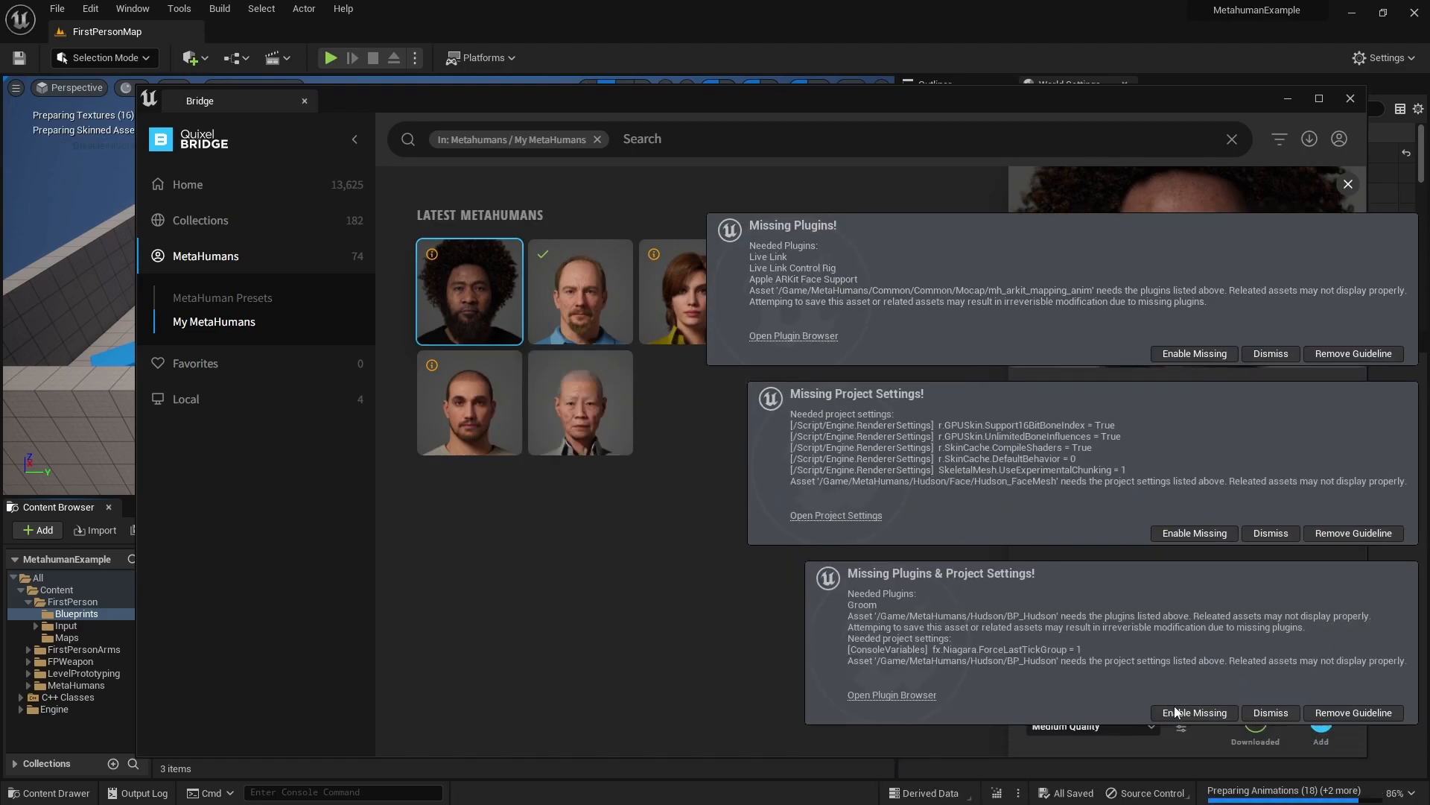
{"action": "left_click", "coordinate": [1197, 704]}
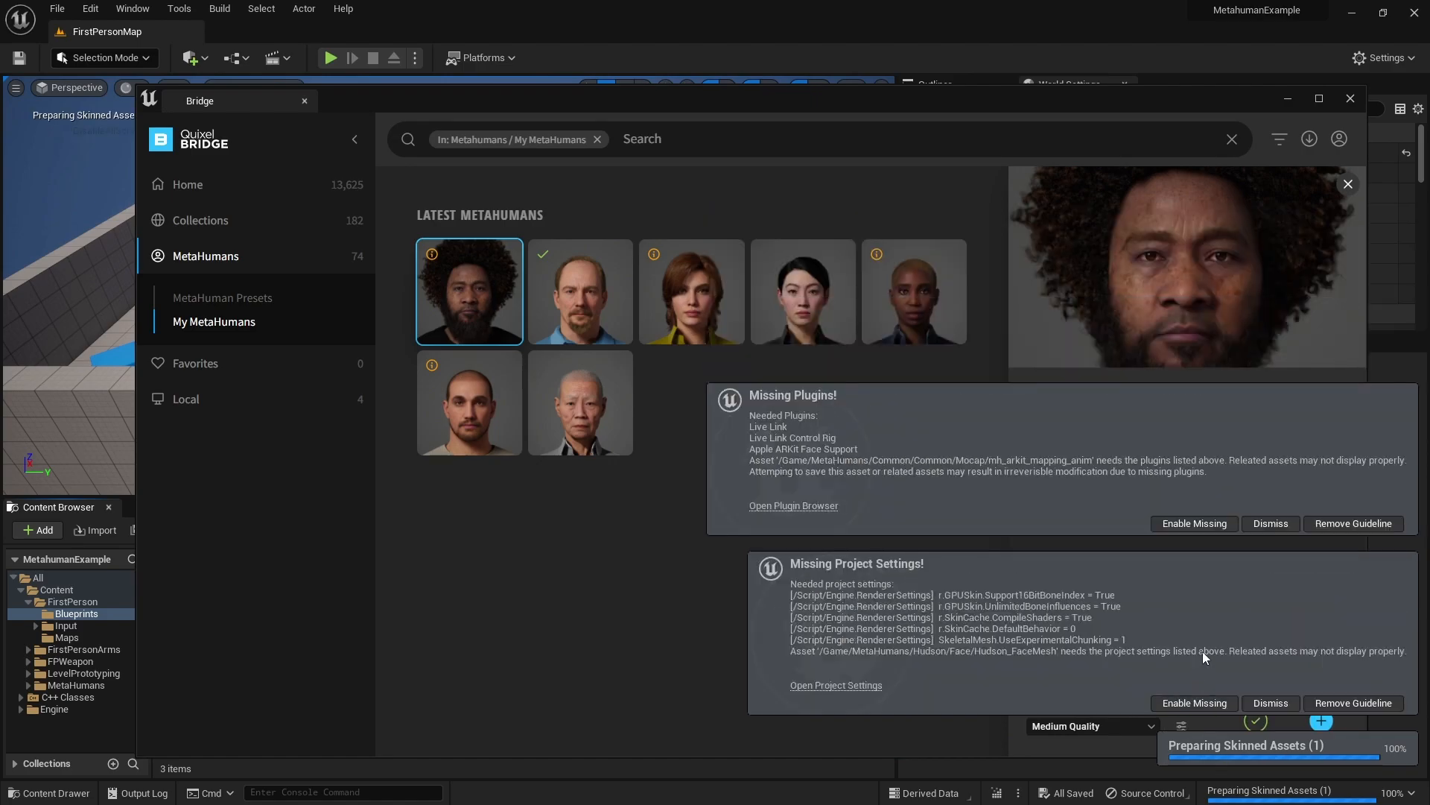
{"action": "left_click", "coordinate": [1196, 702]}
{"action": "left_click", "coordinate": [1197, 701]}
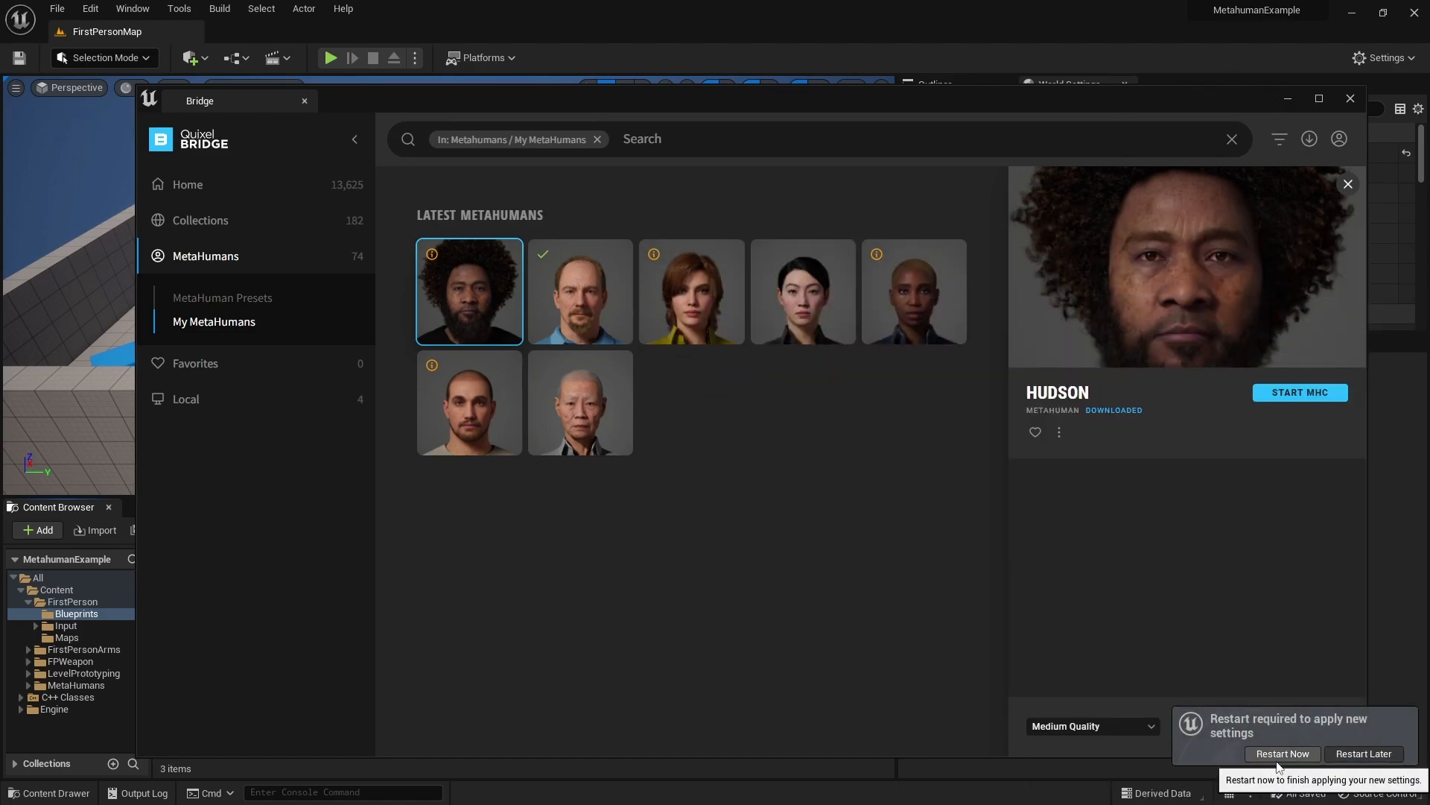
{"action": "left_click", "coordinate": [1281, 753]}
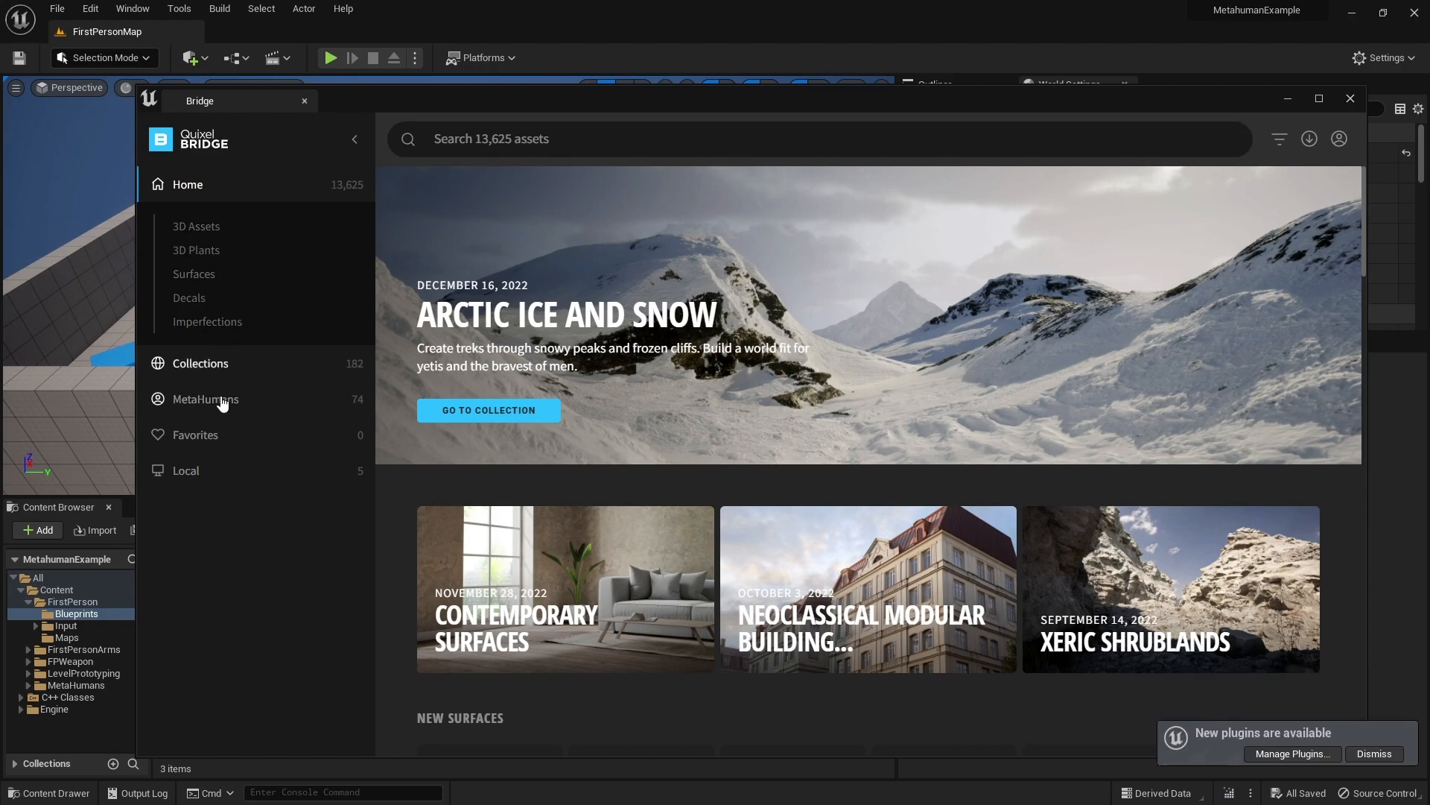
{"action": "left_click", "coordinate": [1350, 97]}
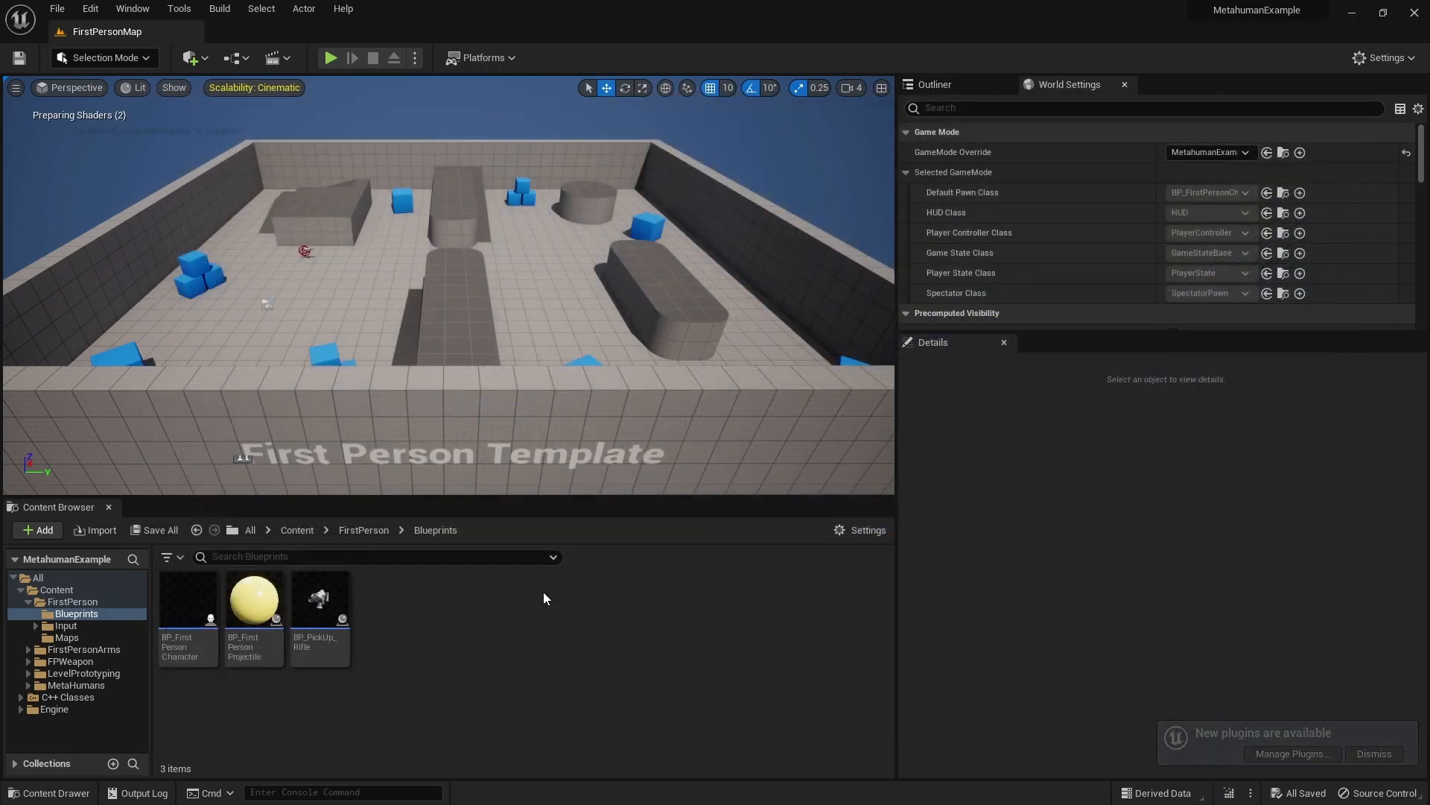
Open BP_Hudson from the MetaHumans/Hudson folder, inspect the character in the blueprint viewport, and close the blueprint
{"action": "left_click", "coordinate": [29, 686]}
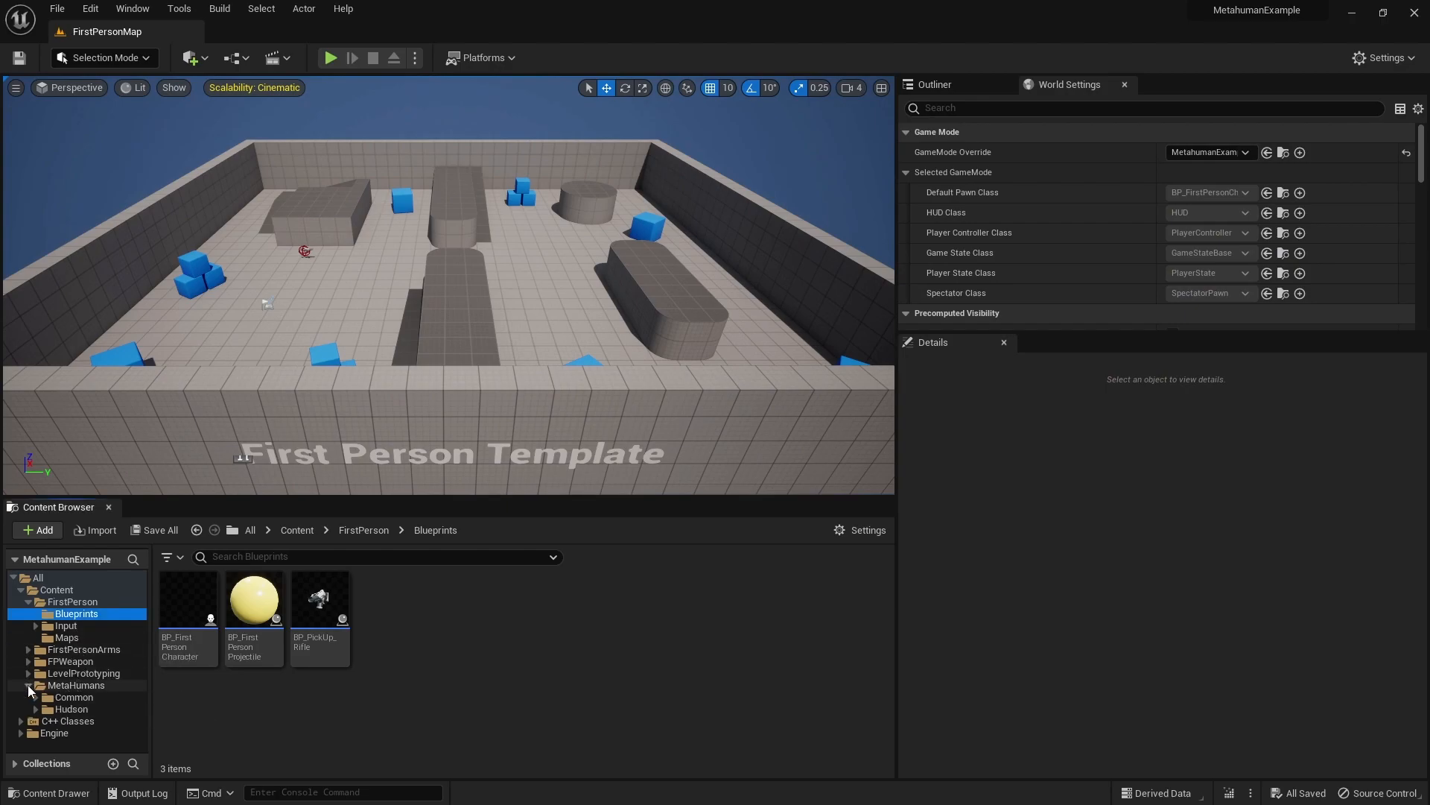
{"action": "left_click", "coordinate": [69, 711]}
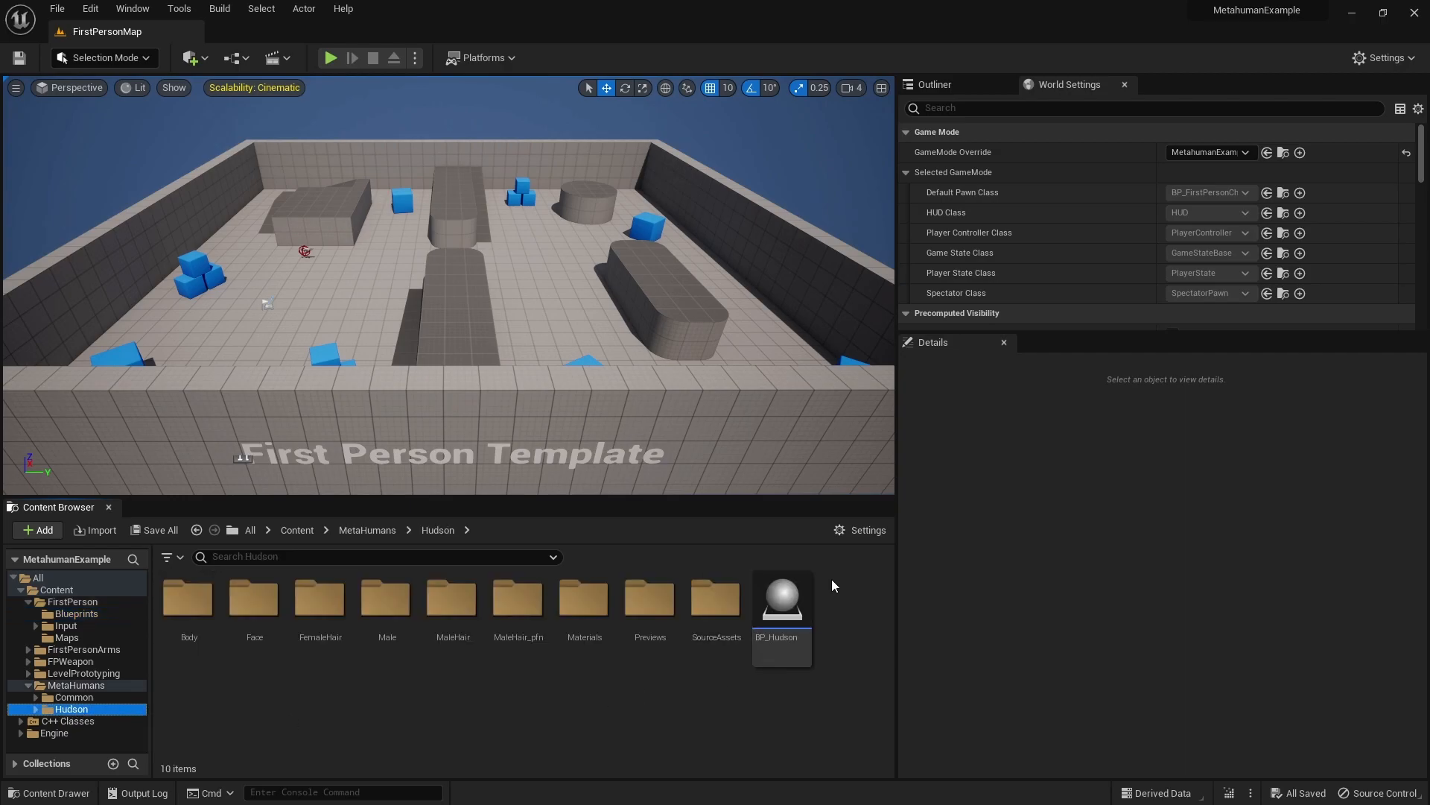
{"action": "left_click", "coordinate": [796, 612]}
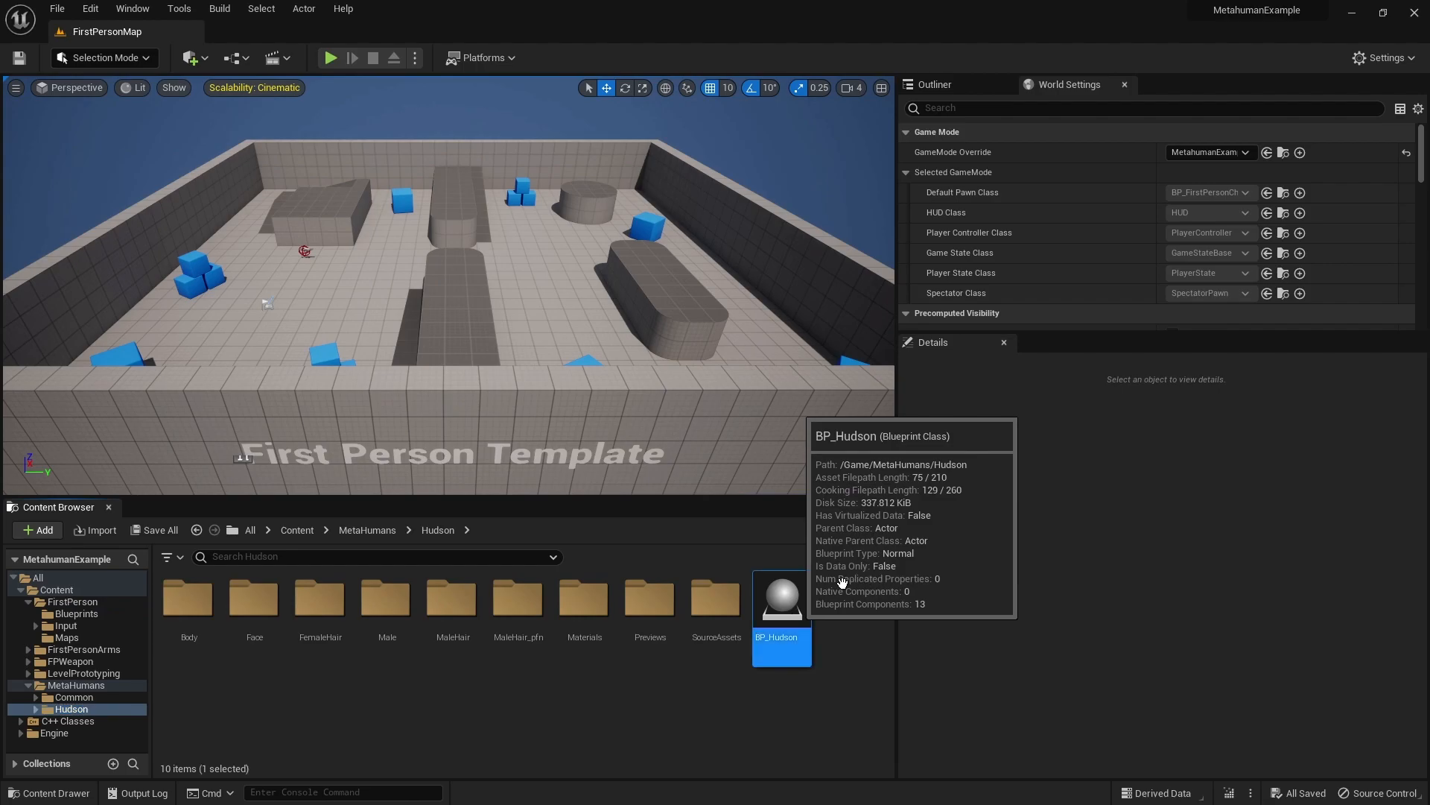
{"action": "double_click", "coordinate": [795, 612]}
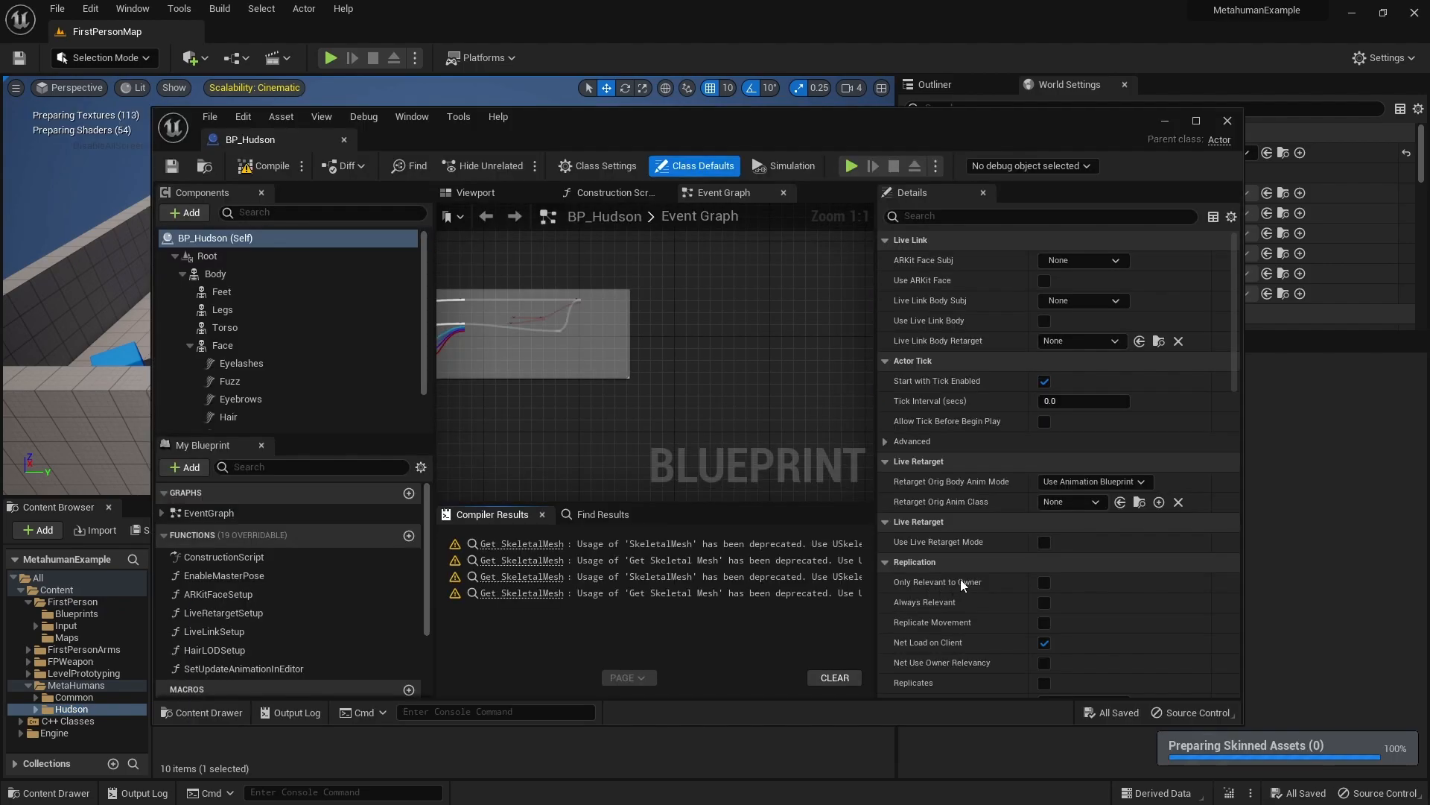
{"action": "left_click", "coordinate": [474, 195]}
{"action": "mouse_move", "coordinate": [718, 377]}
{"action": "middle_mouse_down"}
{"action": "mouse_move", "coordinate": [693, 395]}
{"action": "mouse_move", "coordinate": [717, 377]}
{"action": "middle_mouse_up"}
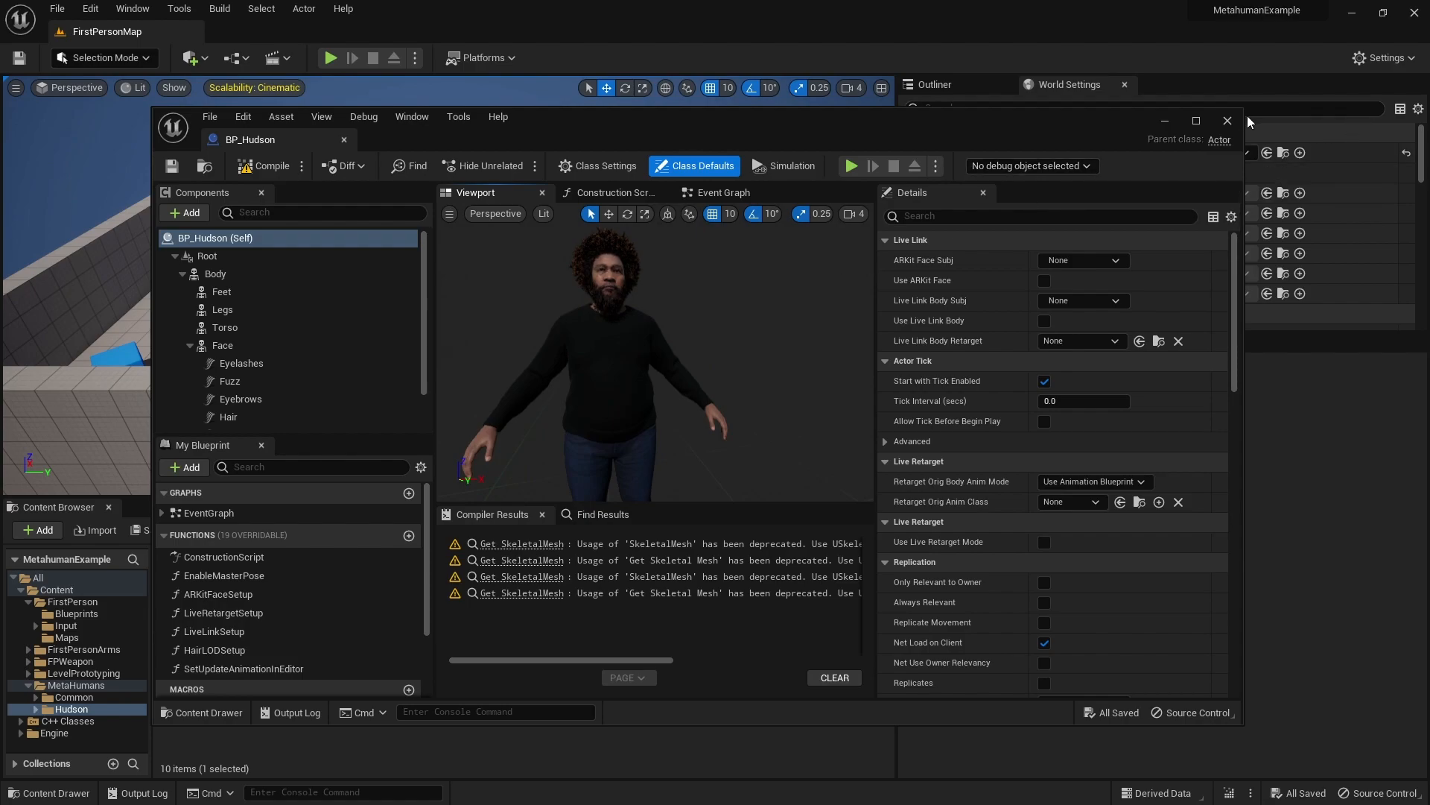
{"action": "left_click", "coordinate": [1229, 121]}
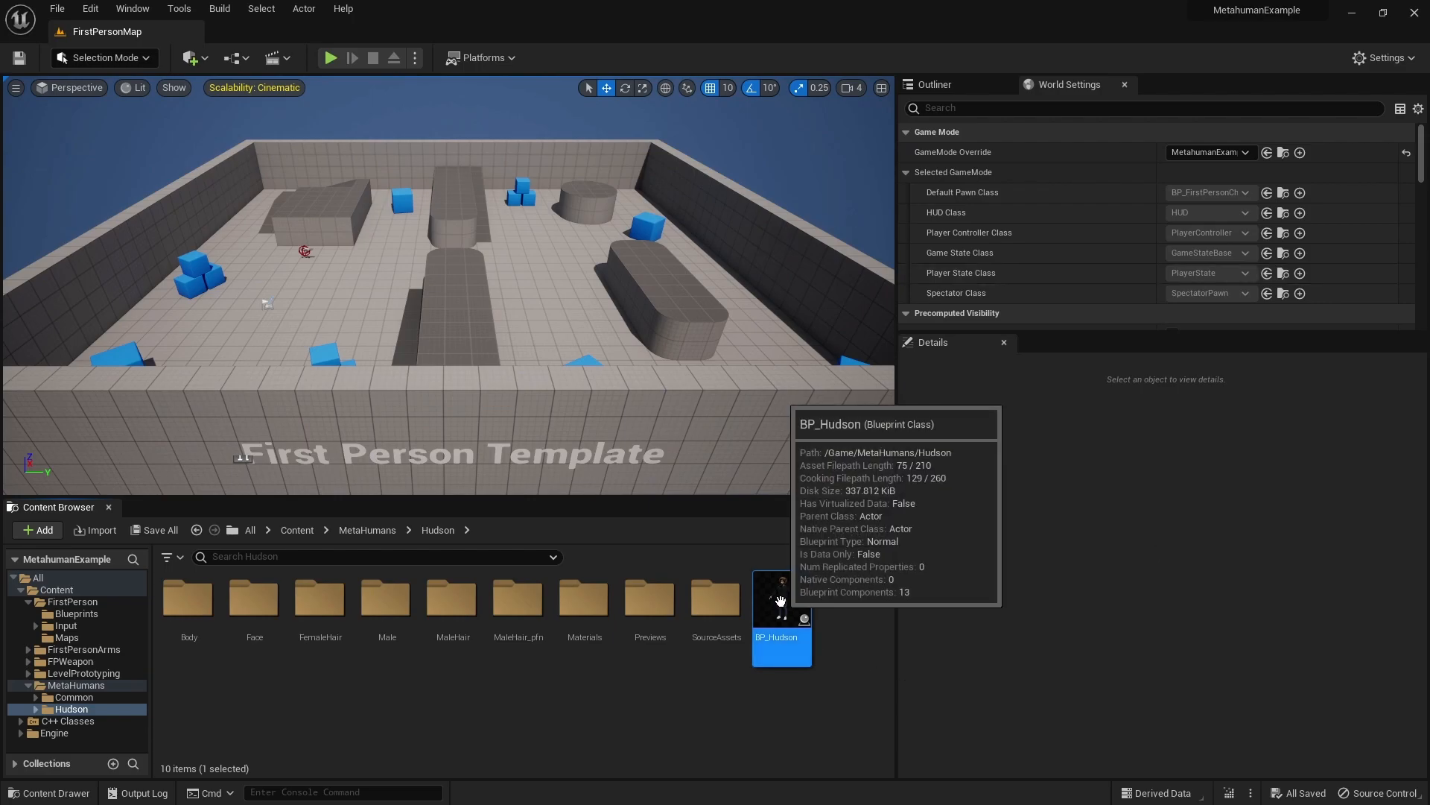
Set up BP_Hudson as an Inworld Metahuman and open its blueprint
{"action": "right_click", "coordinate": [780, 601]}
{"action": "mouse_move", "coordinate": [907, 381]}
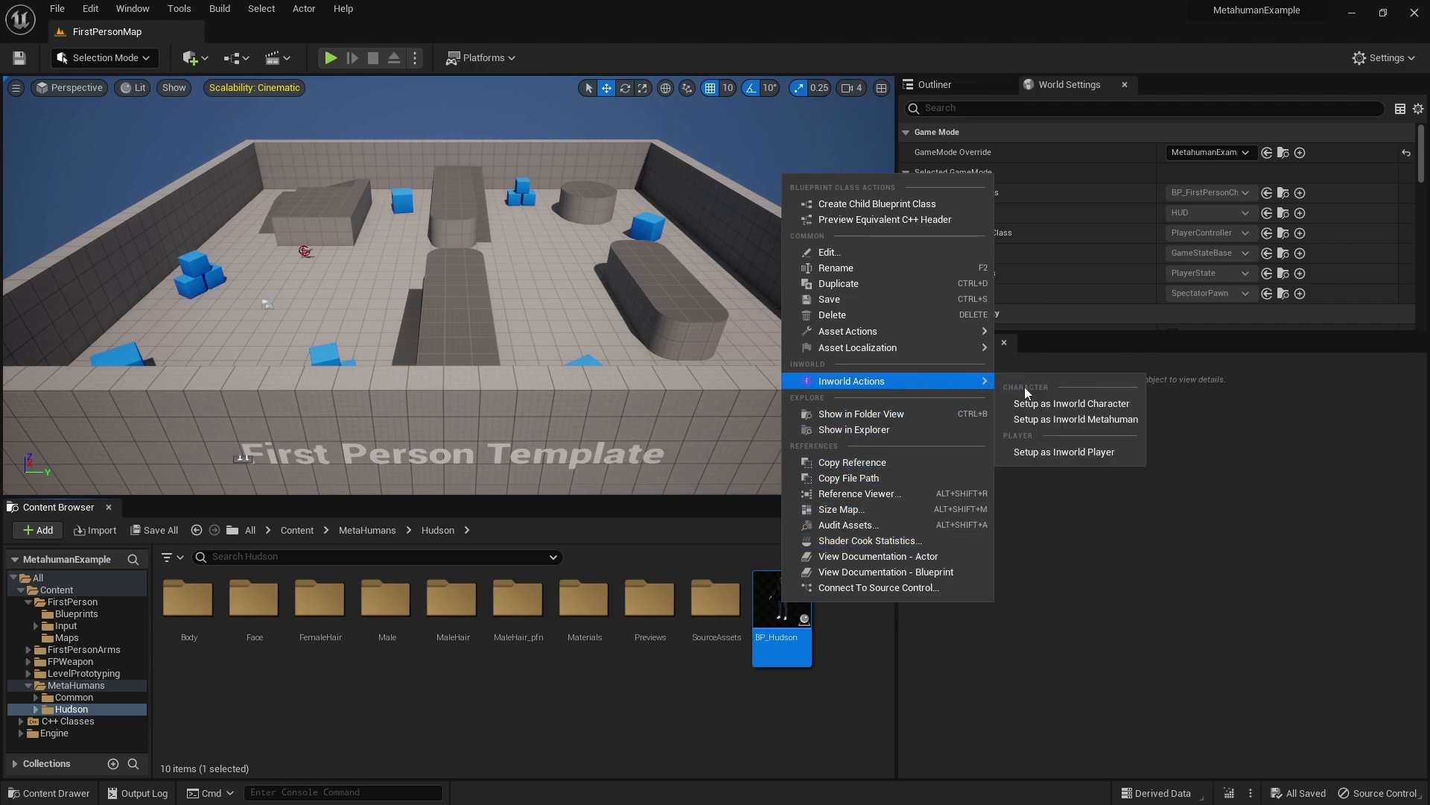
{"action": "left_click", "coordinate": [1046, 422]}
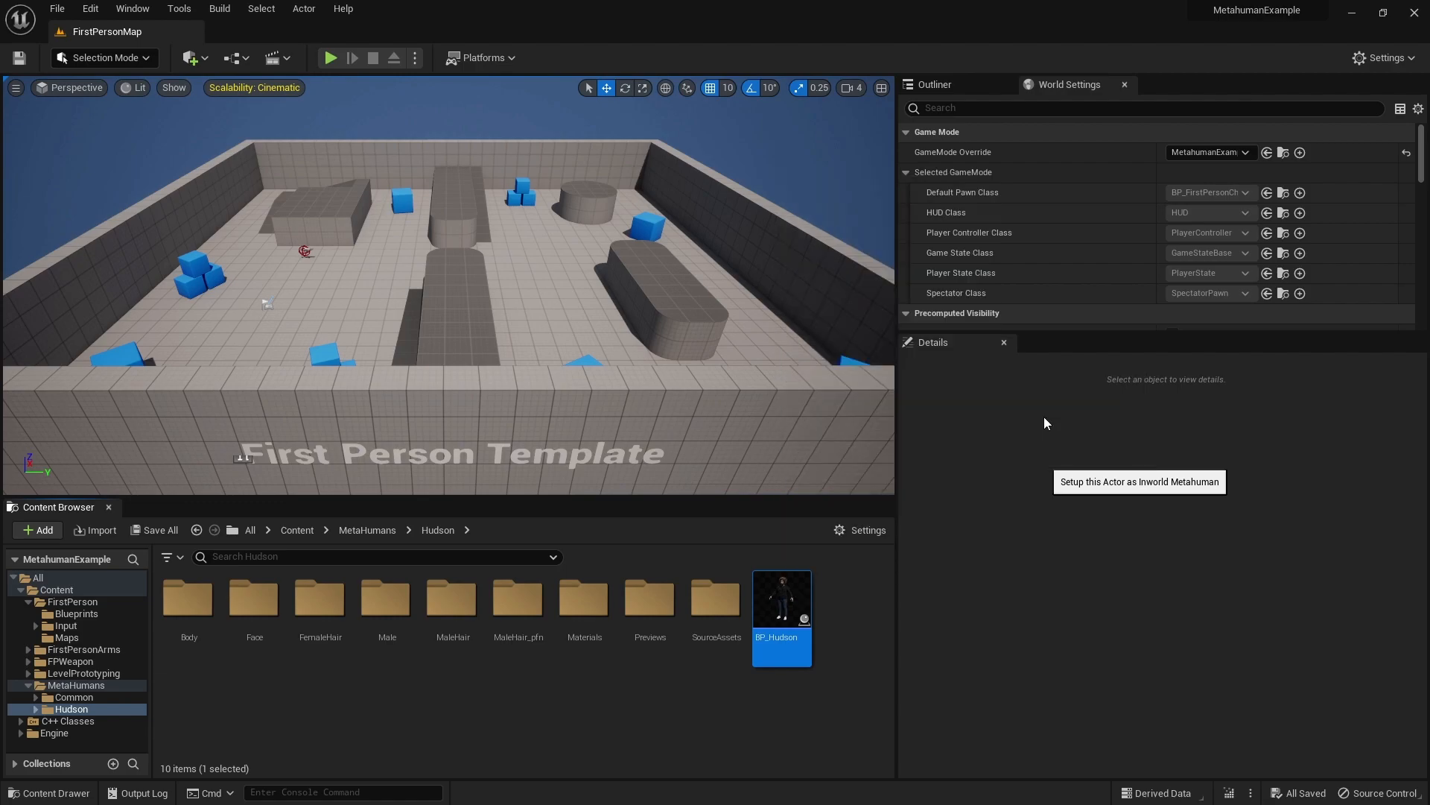
{"action": "double_click", "coordinate": [783, 604]}
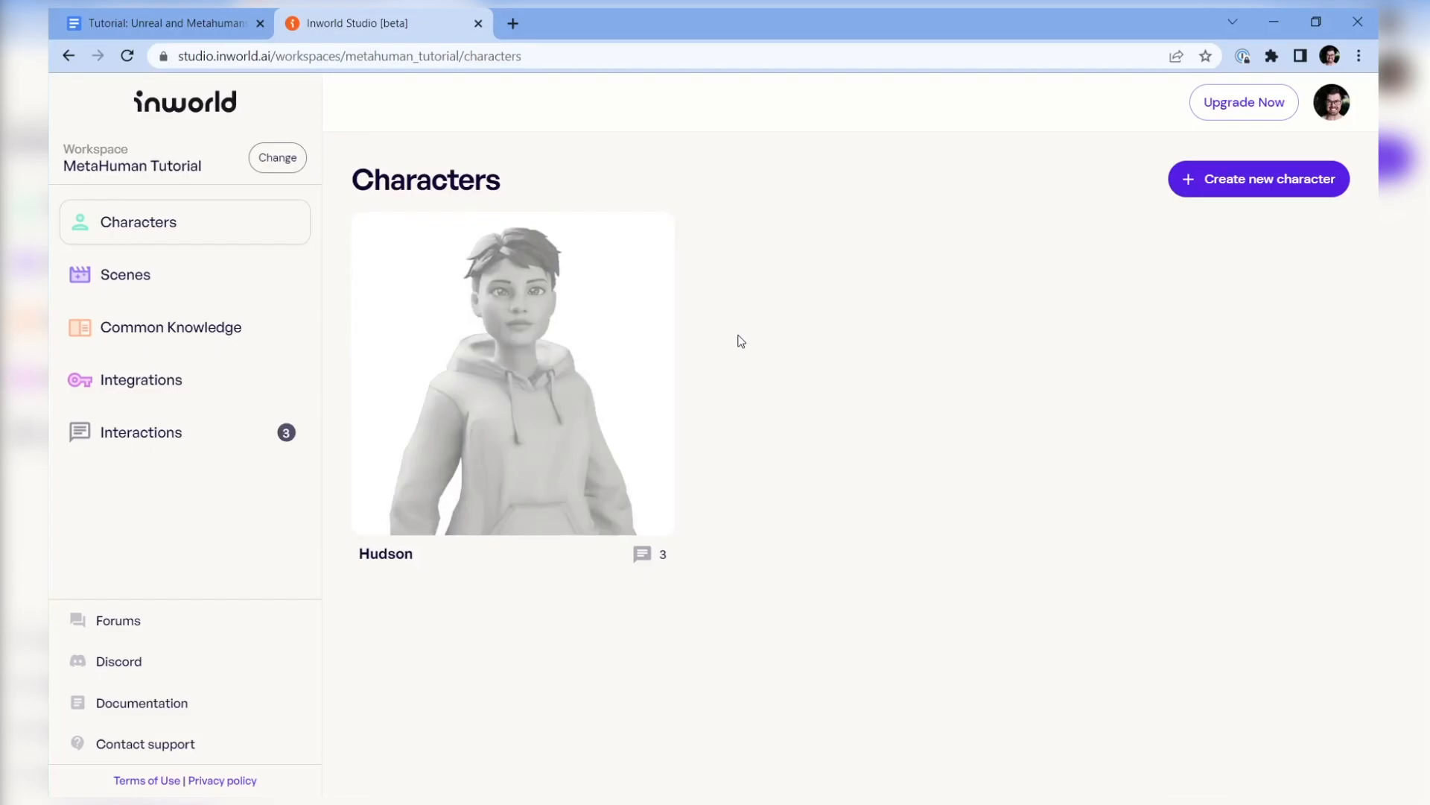
In Inworld Studio, enter the character description "is a strong-willed and independent woman who has" and raise Emotional Fluidity toward dynamic
{"action": "type", "text": "is a strong-willed and independent woman who has"}
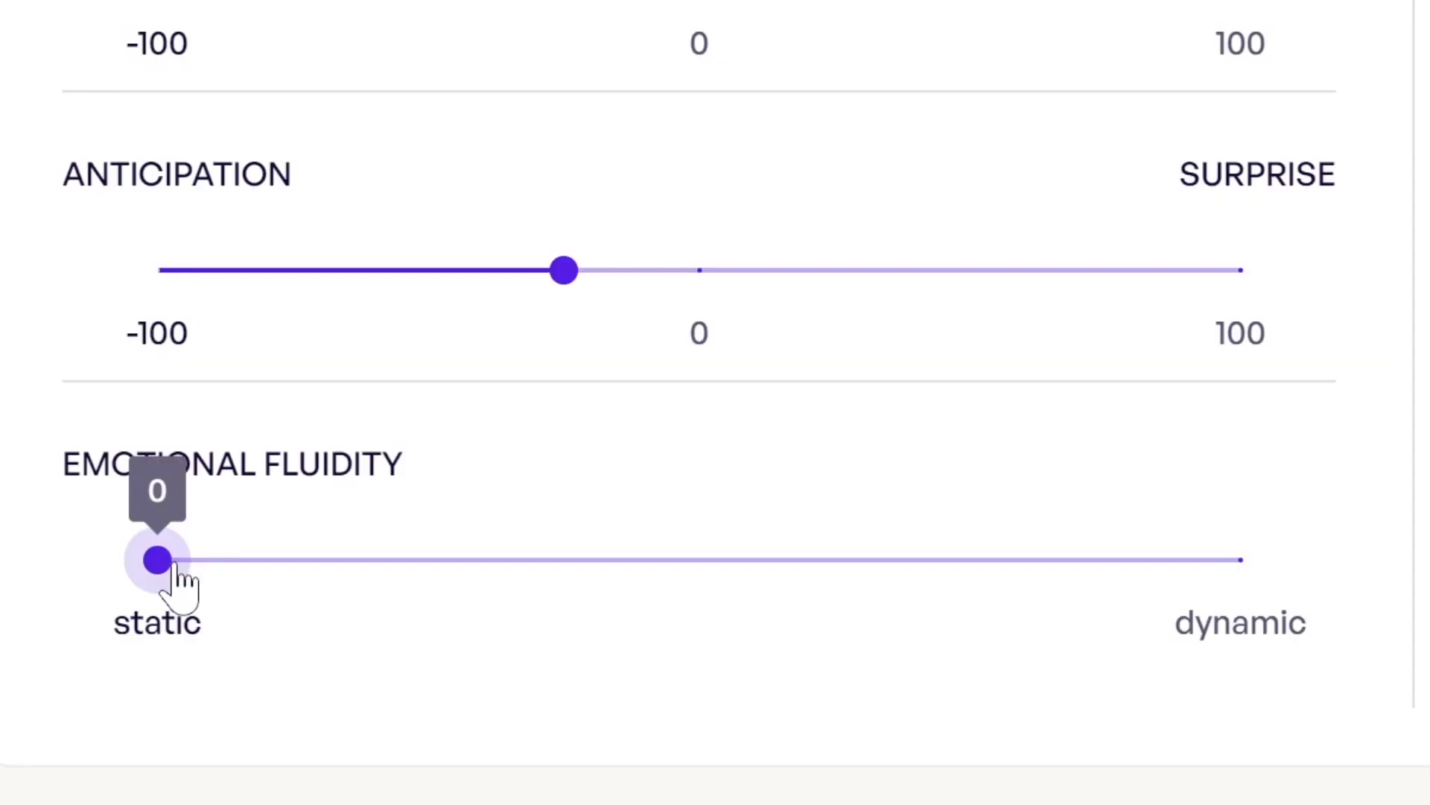
{"action": "left_click_drag", "start_coordinate": [176, 575], "coordinate": [926, 588]}
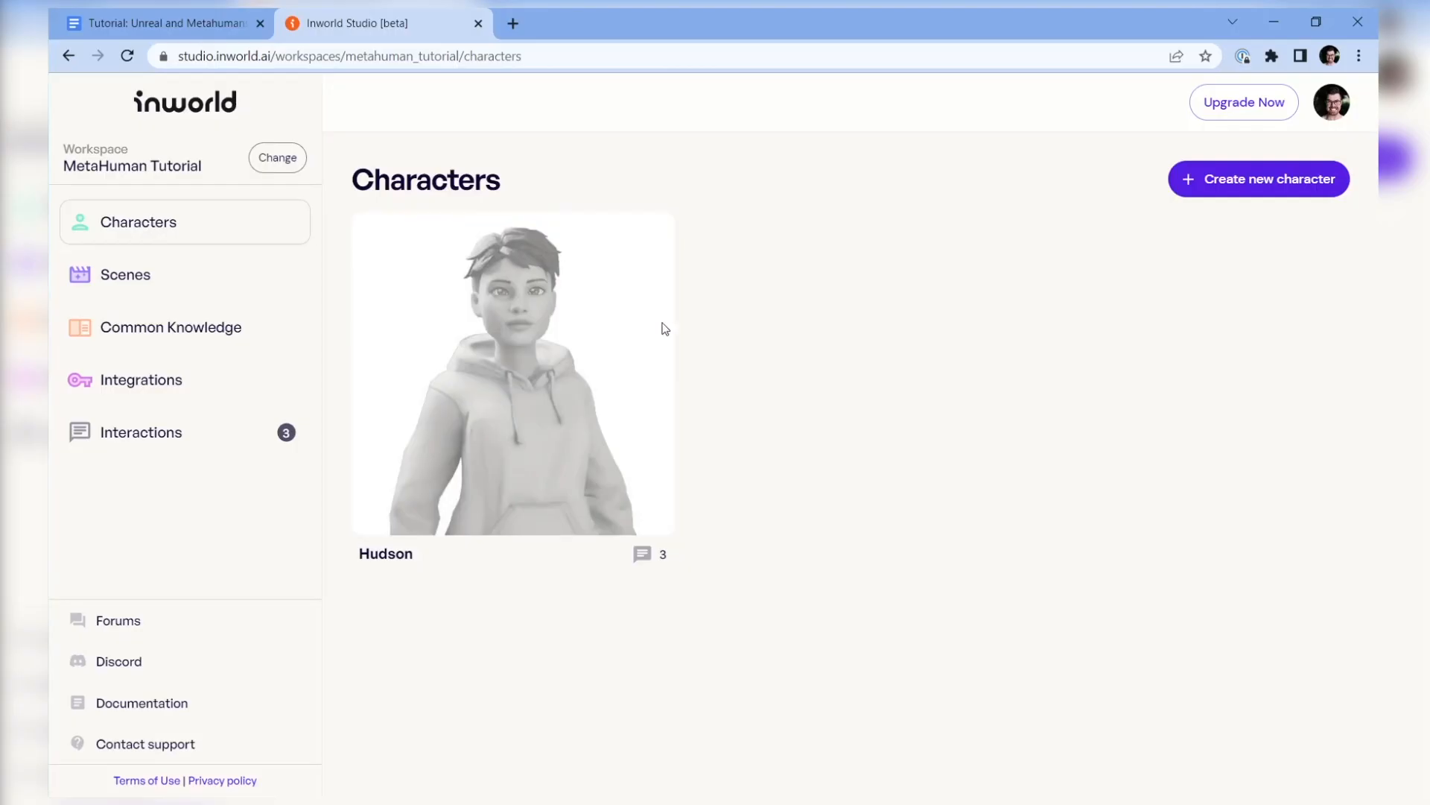
Review Hudson's core description and motivations, and copy the character ID for integrations from the Characters overview
{"action": "mouse_move", "coordinate": [527, 313]}
{"action": "left_click", "coordinate": [477, 258]}
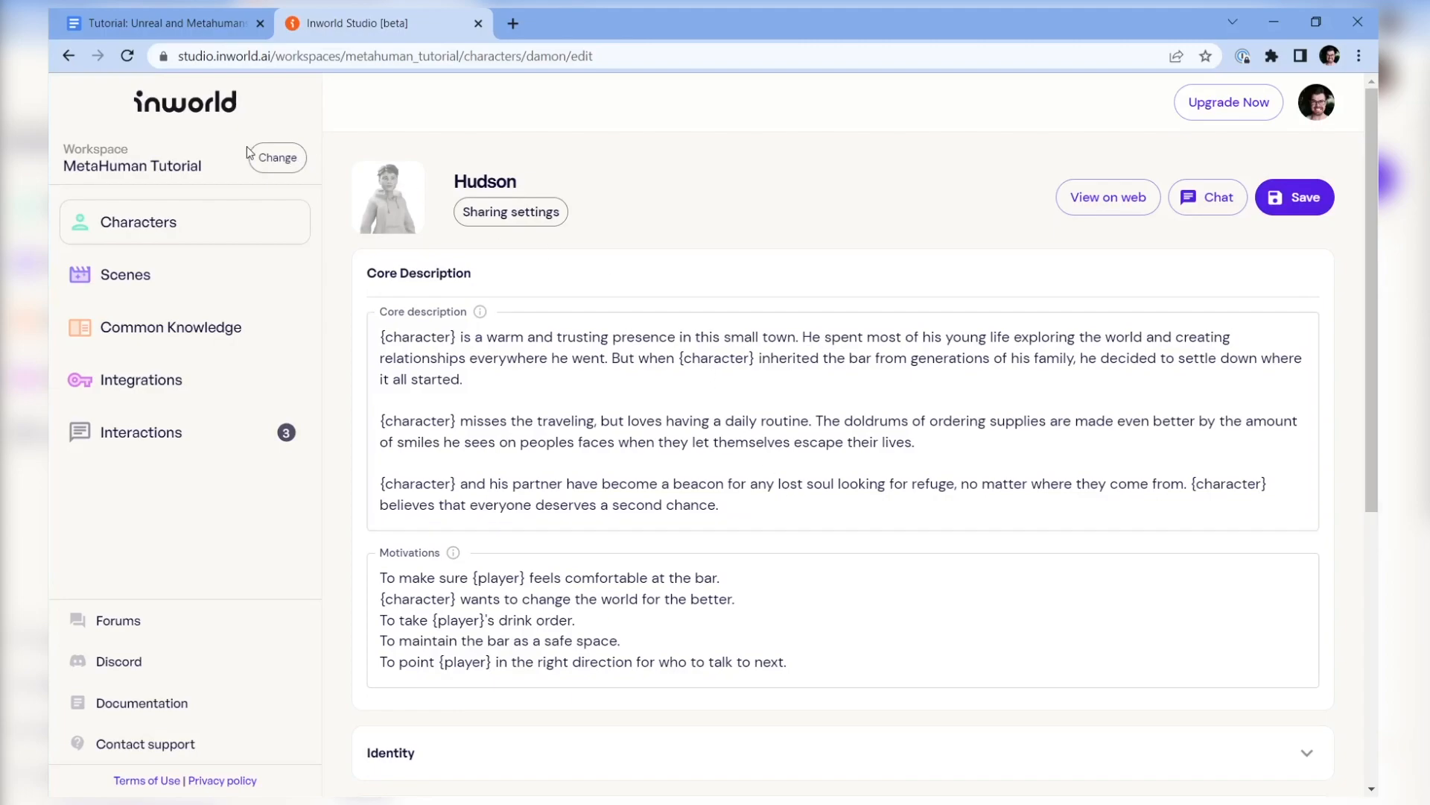
{"action": "left_click", "coordinate": [173, 231]}
{"action": "mouse_move", "coordinate": [511, 319]}
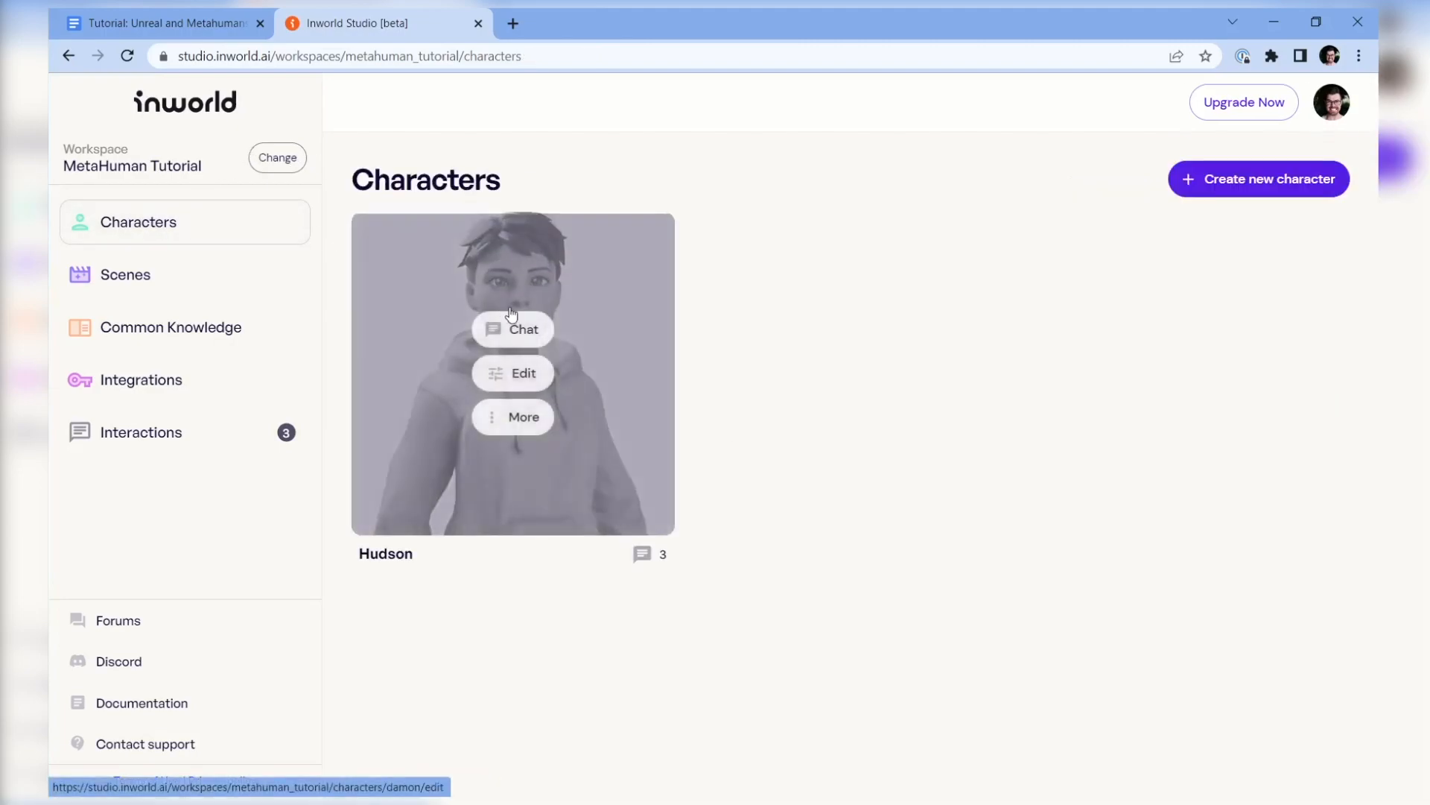
{"action": "left_click", "coordinate": [521, 416]}
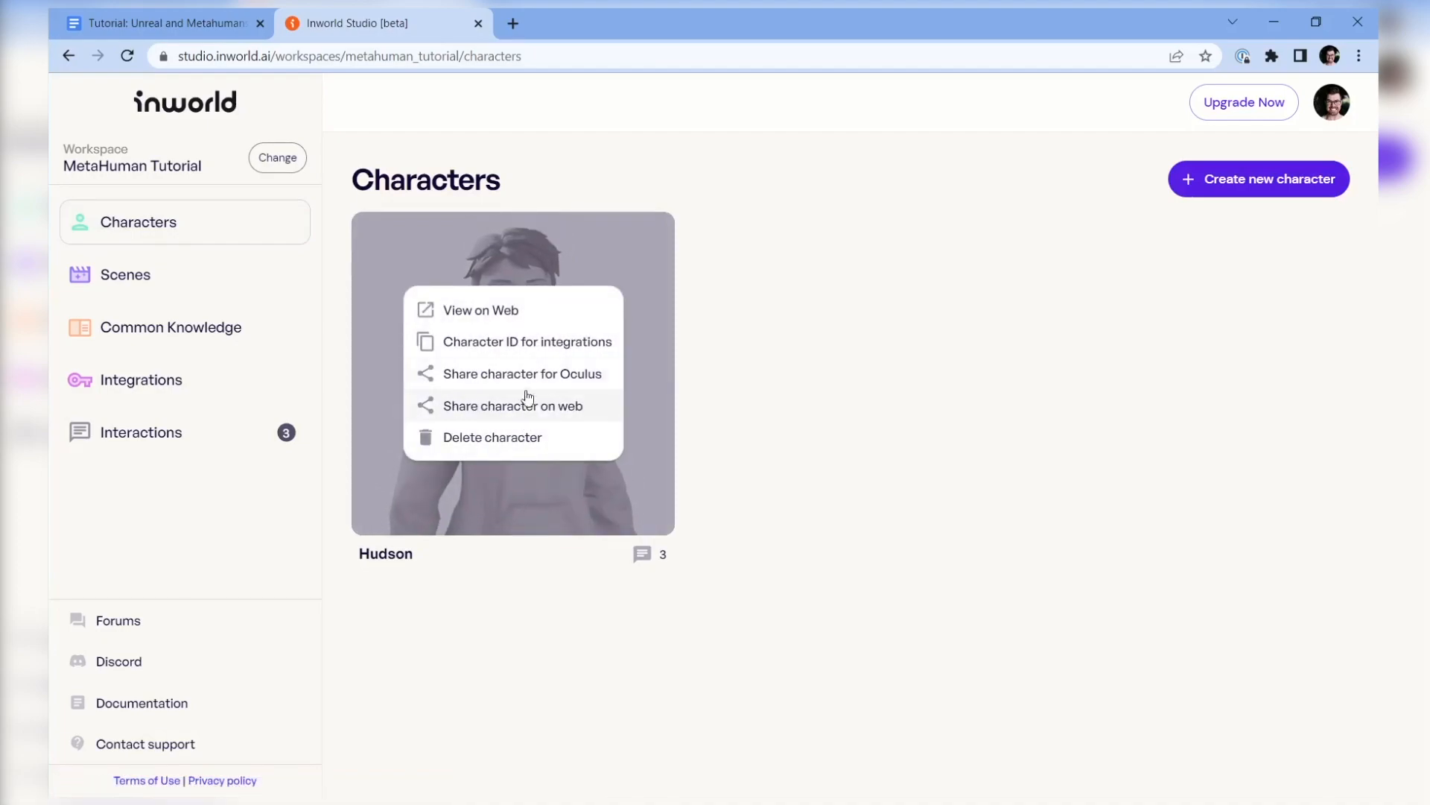
{"action": "left_click", "coordinate": [514, 342]}
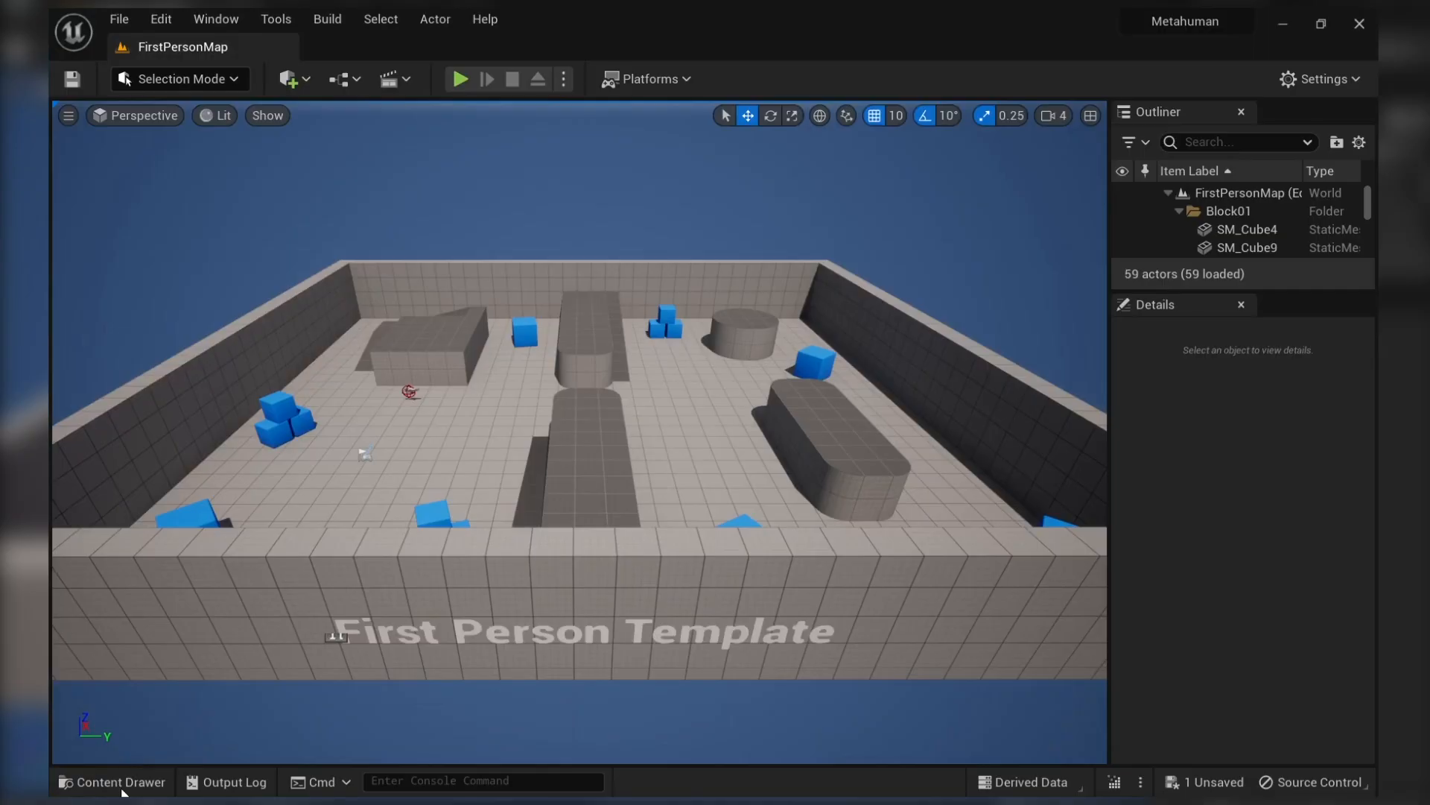
In the Unreal Editor, open BP_Hudson and paste the copied character ID as the InworldCharacterComponent's Brain Name, then close the blueprint
{"action": "left_click", "coordinate": [116, 782]}
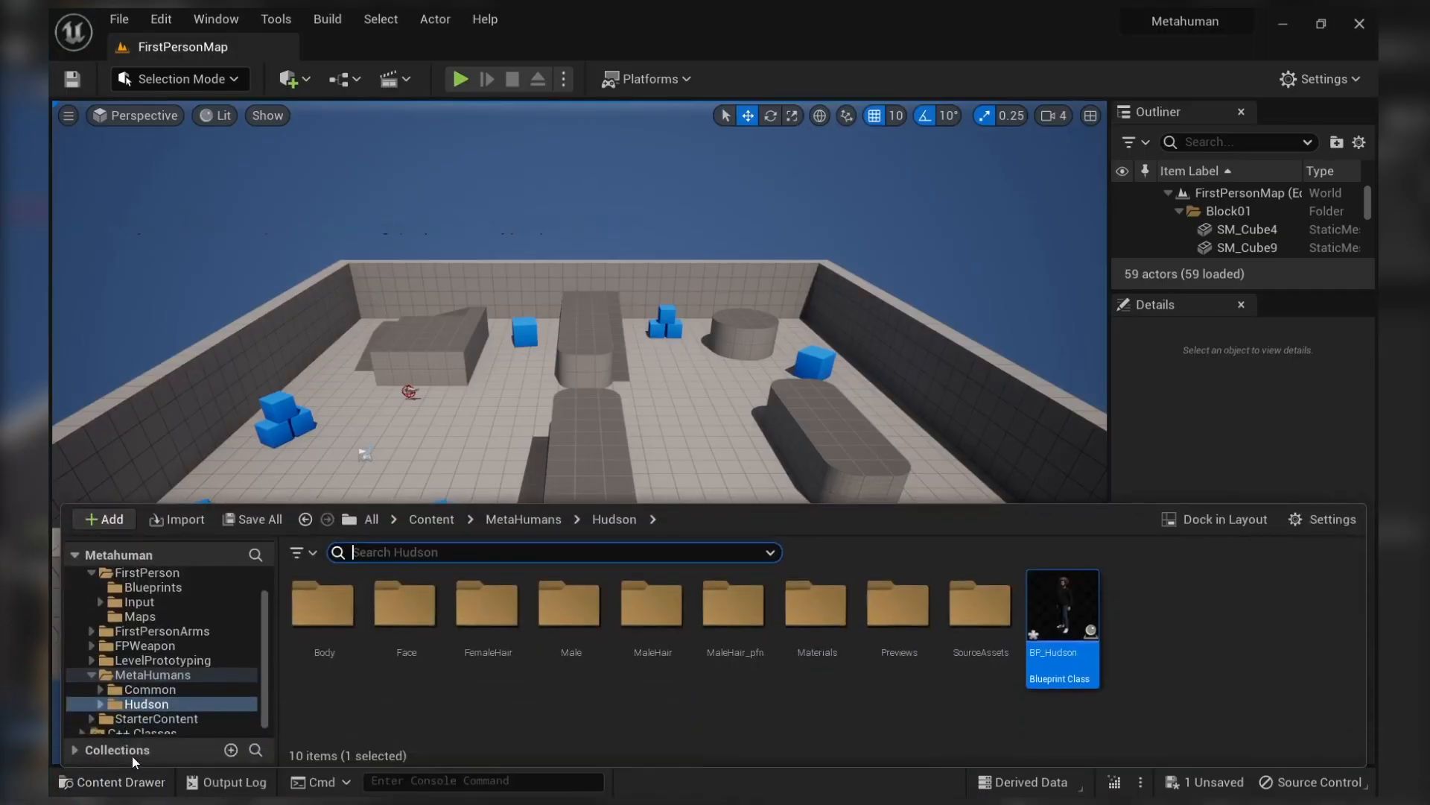
{"action": "double_click", "coordinate": [1063, 611]}
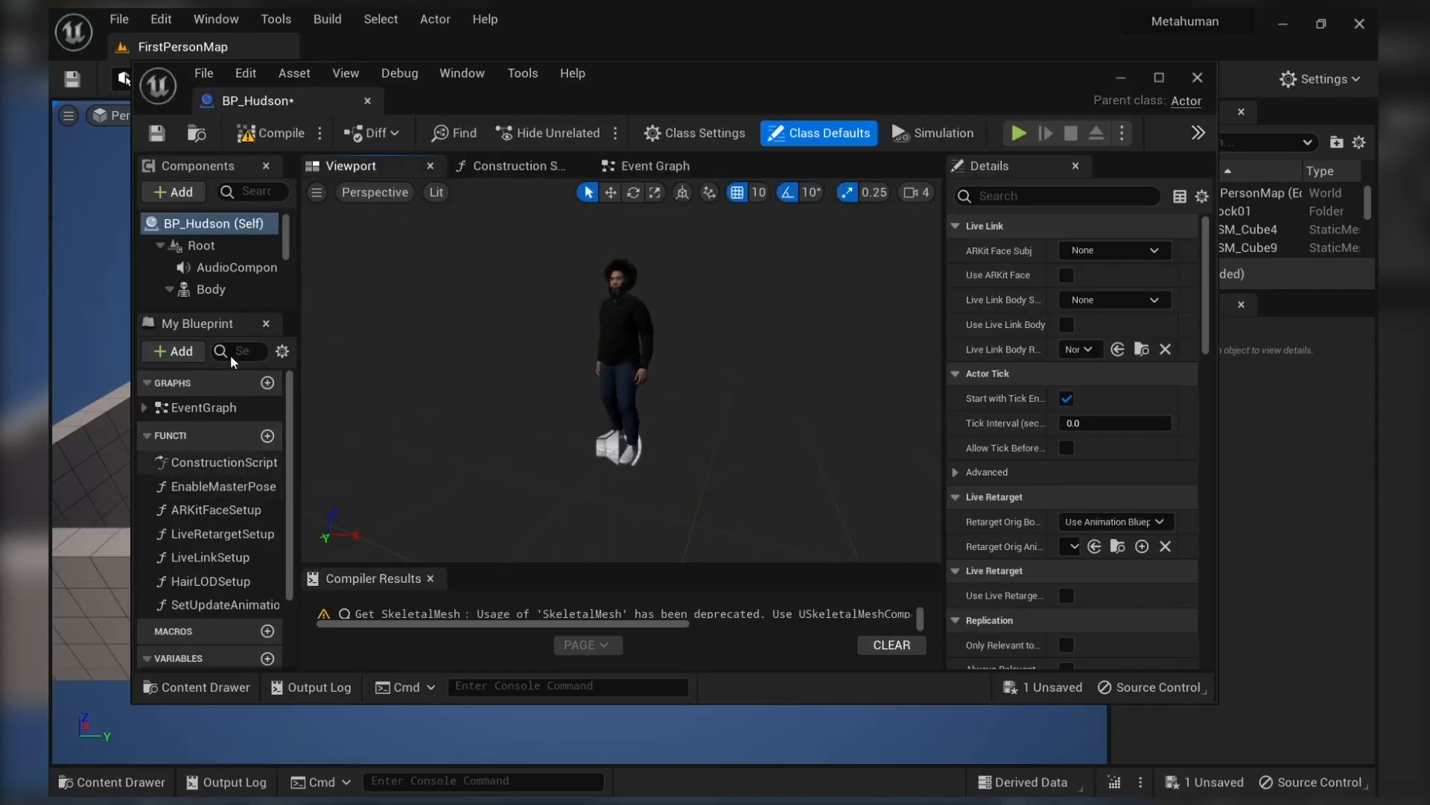
{"action": "scroll", "coordinate": [239, 253], "scroll_direction": "down", "scroll_amount": 2}
{"action": "scroll", "coordinate": [239, 253], "scroll_direction": "down", "scroll_amount": 3}
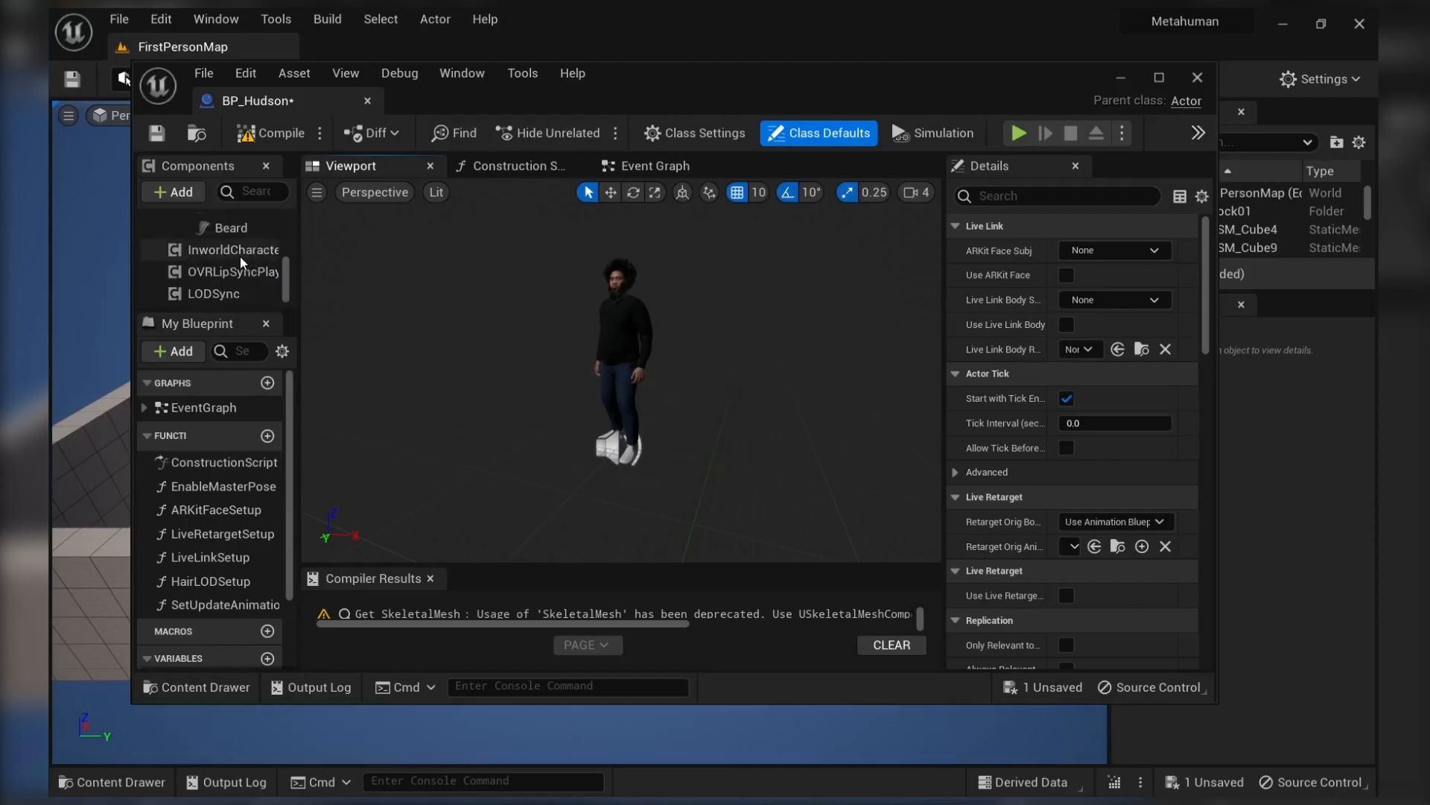
{"action": "left_click", "coordinate": [240, 251]}
{"action": "left_click_drag", "start_coordinate": [298, 261], "coordinate": [400, 261]}
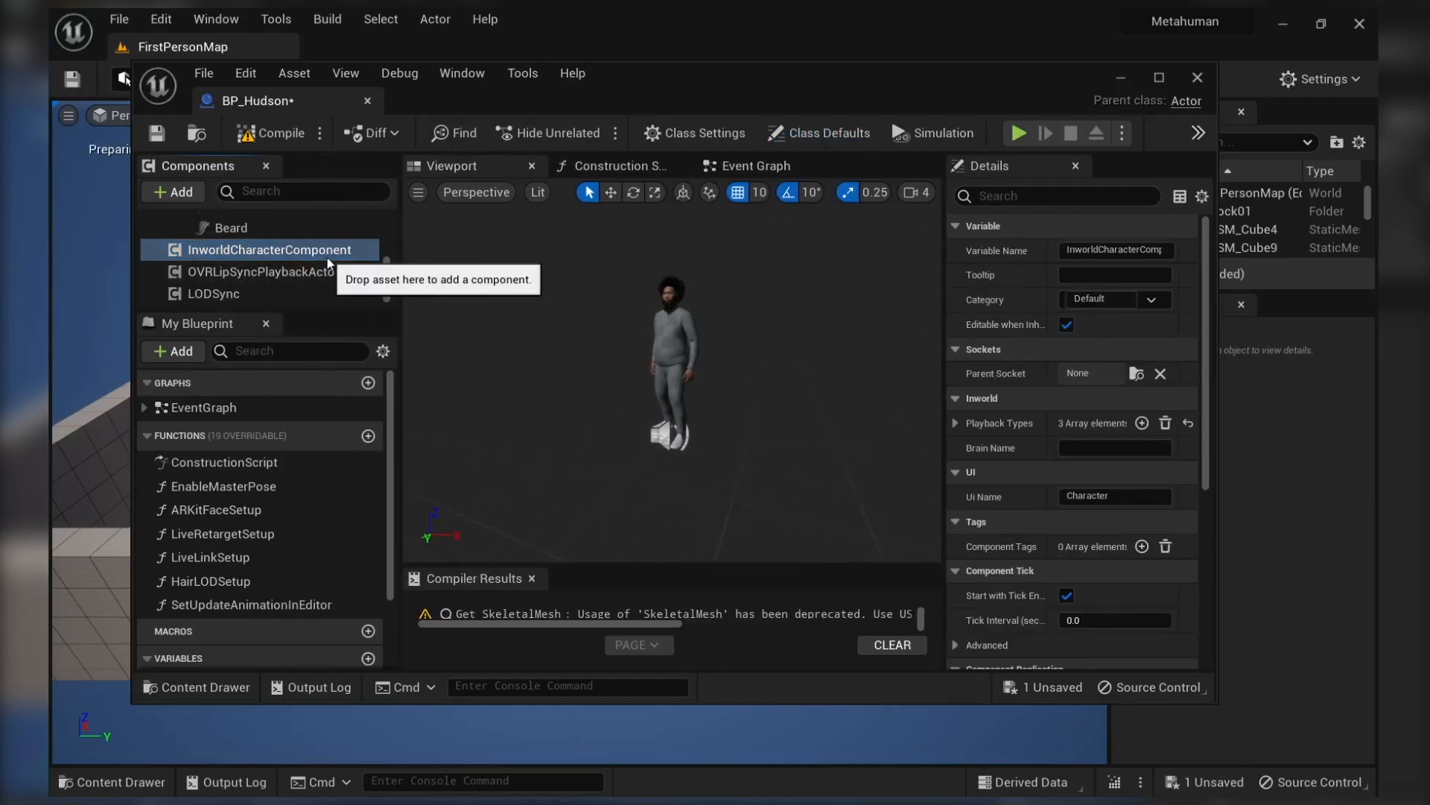
{"action": "left_click", "coordinate": [1082, 447]}
{"action": "key", "text": "ctrl+v"}
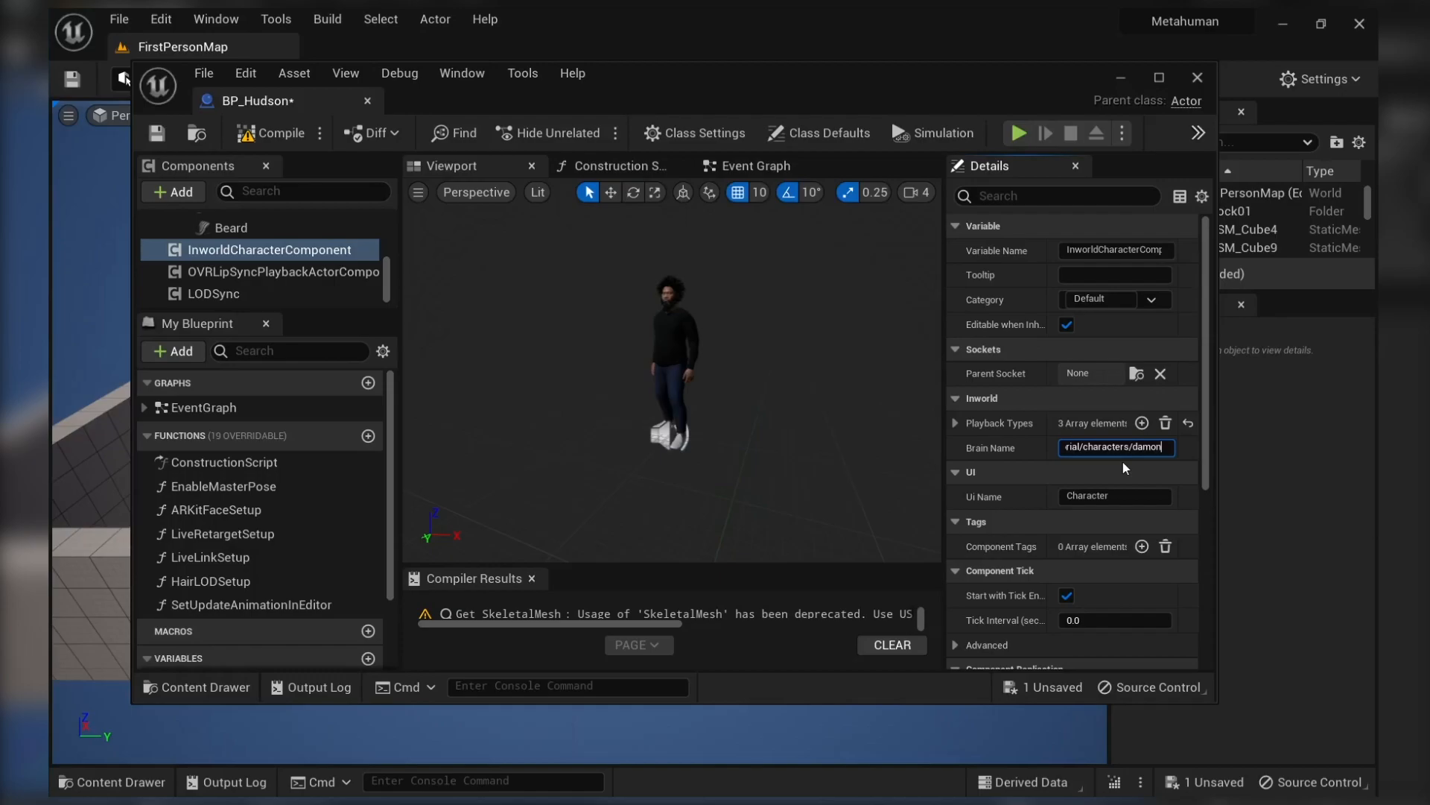
{"action": "key", "text": "Tab"}
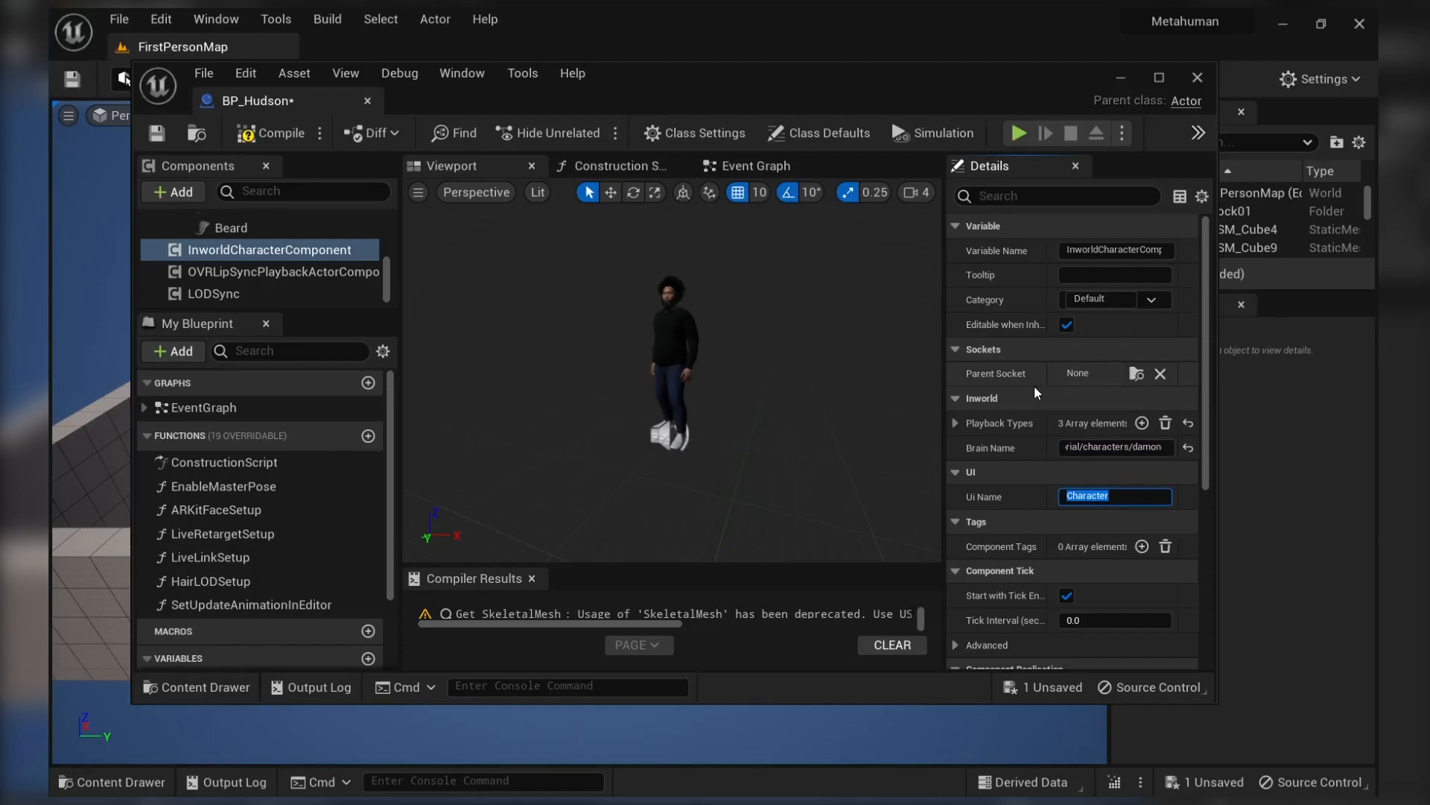
{"action": "left_click", "coordinate": [1198, 78]}
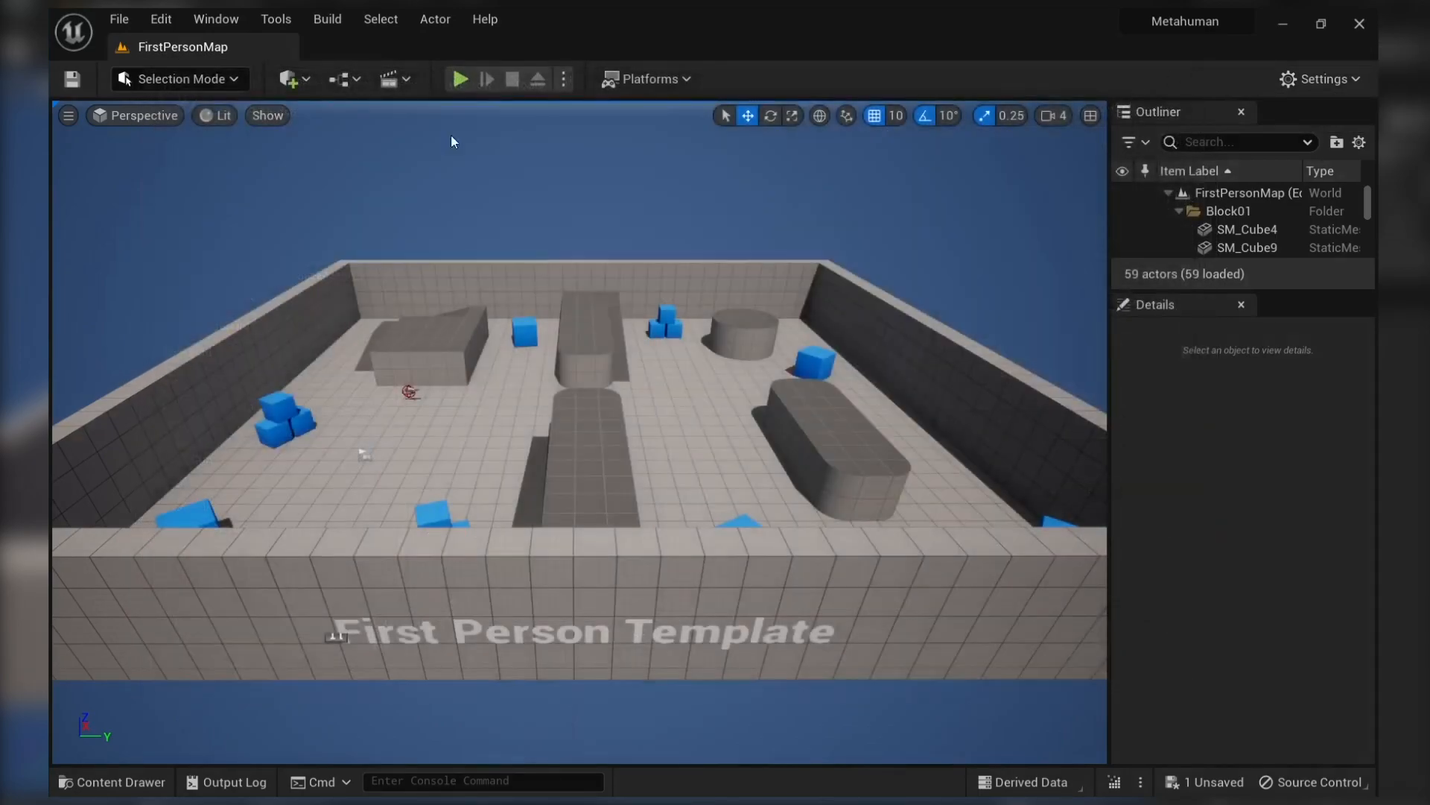
Open the Inworld Studio Widget from the editor utility widgets
{"action": "left_click", "coordinate": [276, 20]}
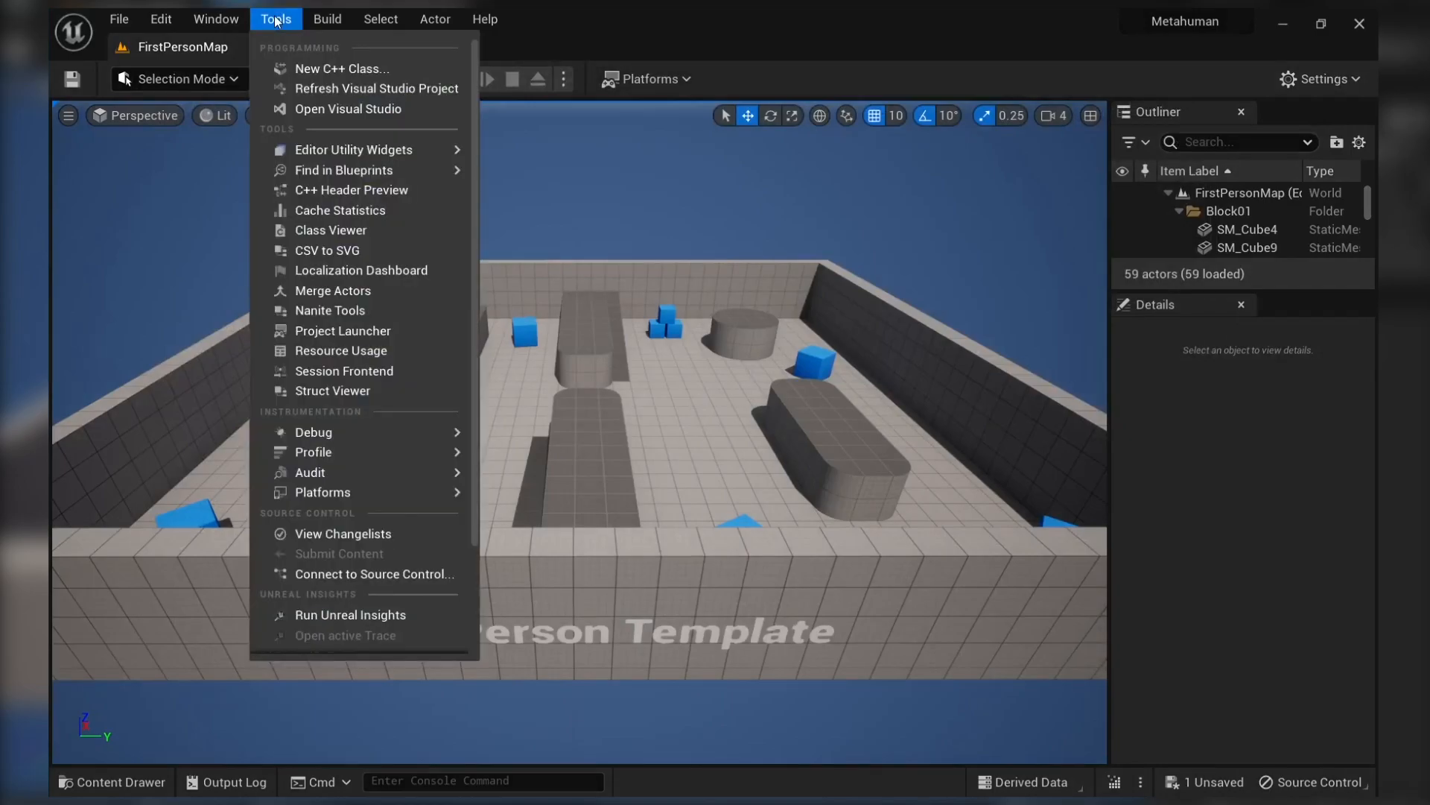
{"action": "mouse_move", "coordinate": [402, 154]}
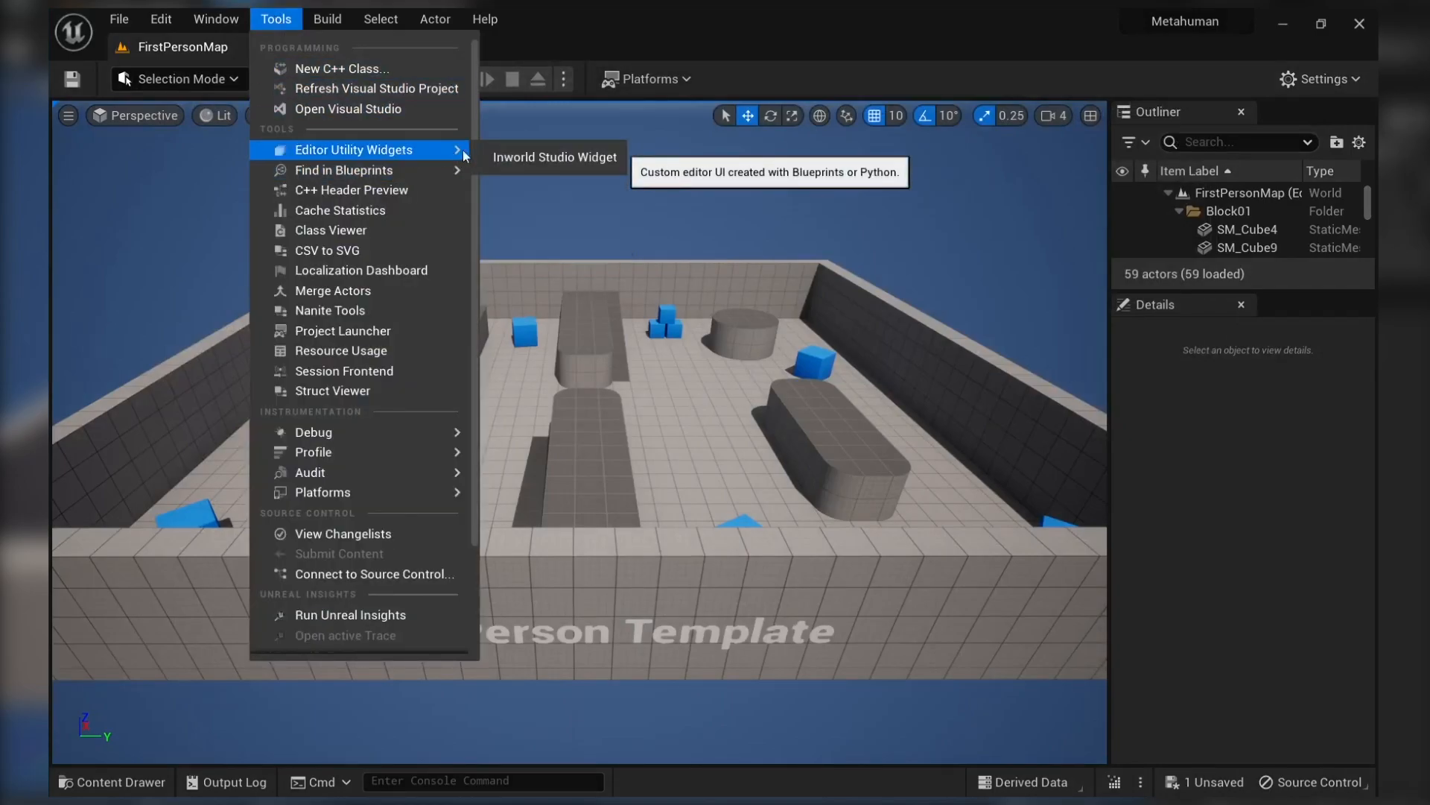
{"action": "left_click", "coordinate": [523, 161]}
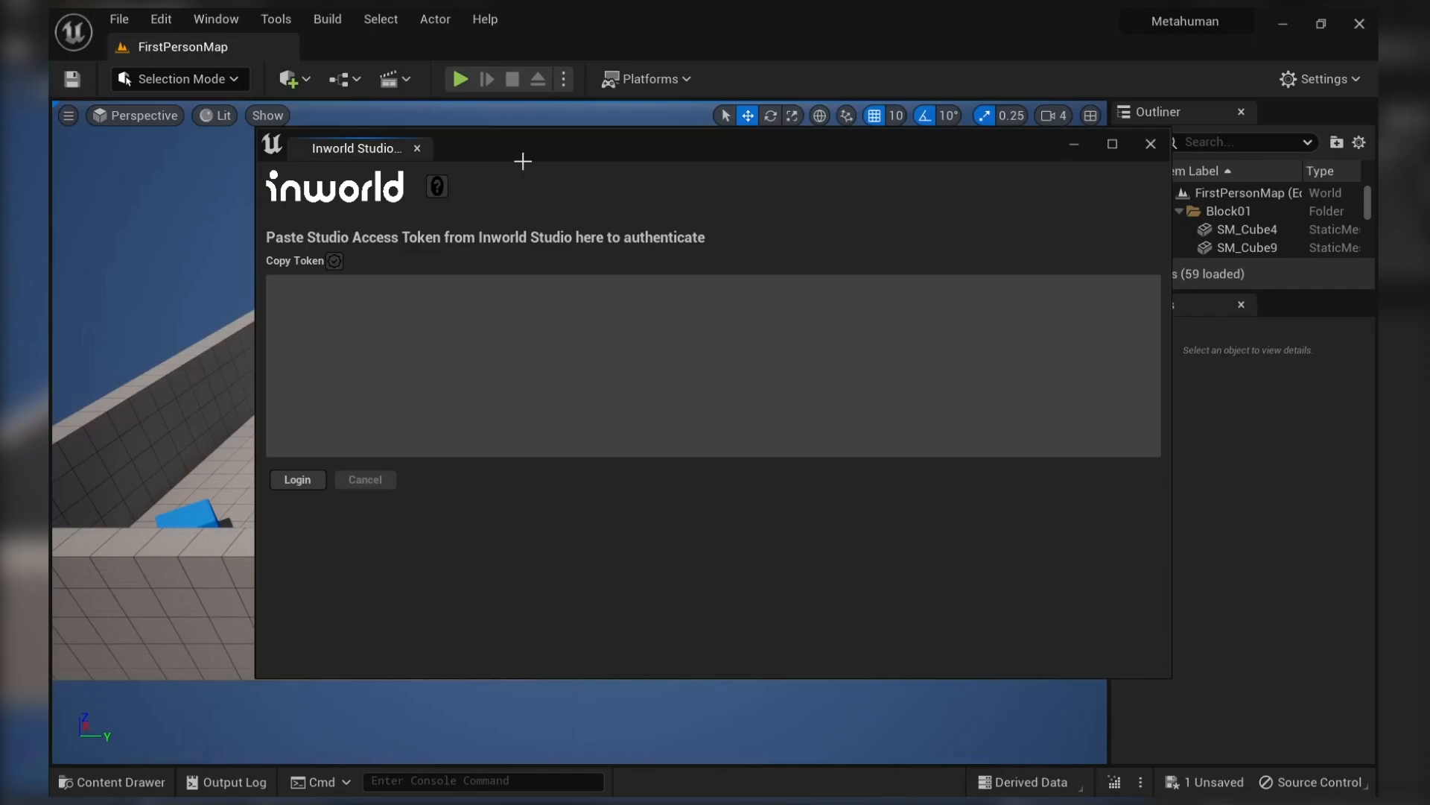
Switch to Inworld Studio in the browser and generate a new API key and a Studio Access Token for the workspace
{"action": "key", "text": "alt+Tab"}
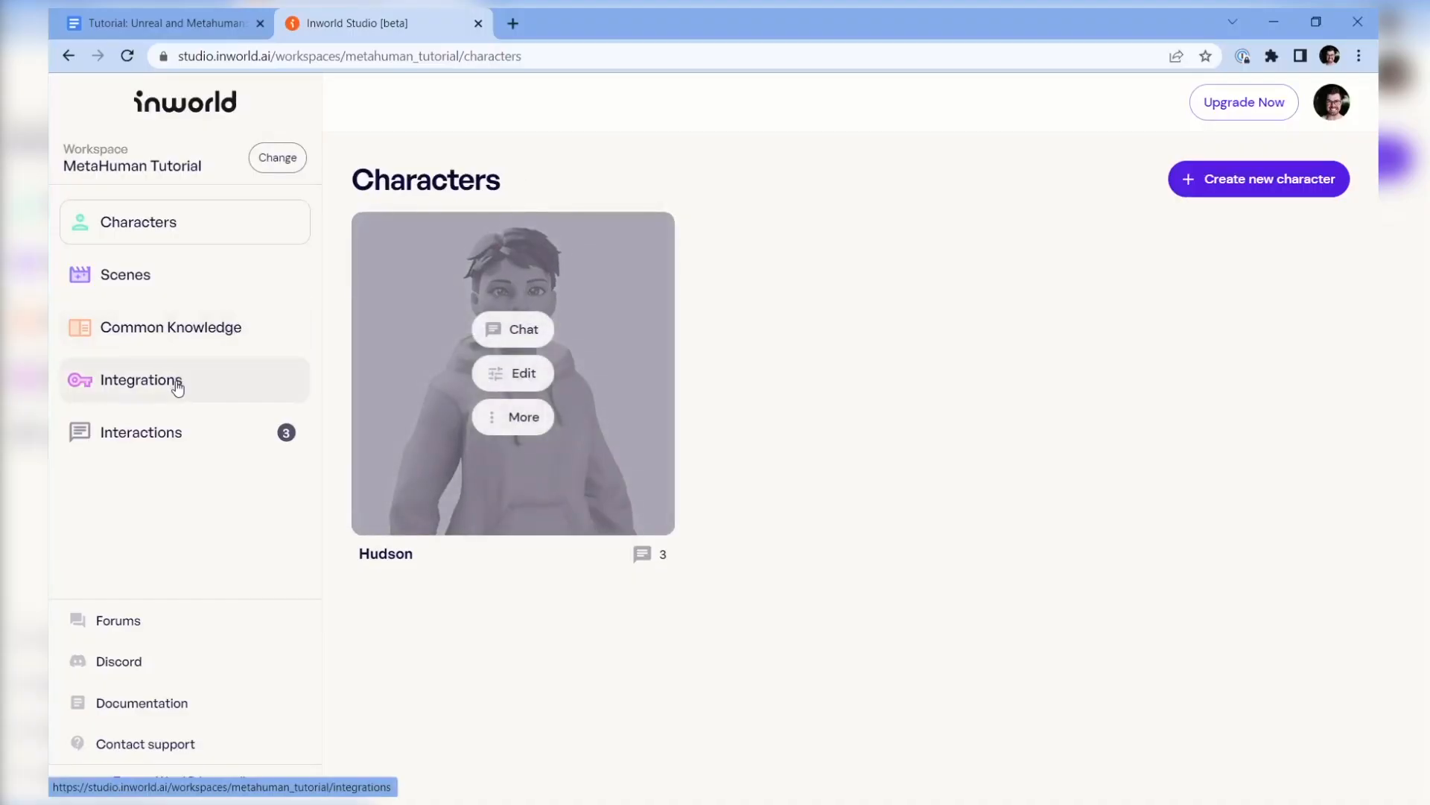
{"action": "left_click", "coordinate": [177, 383]}
{"action": "scroll", "coordinate": [701, 326], "scroll_direction": "down", "scroll_amount": 2}
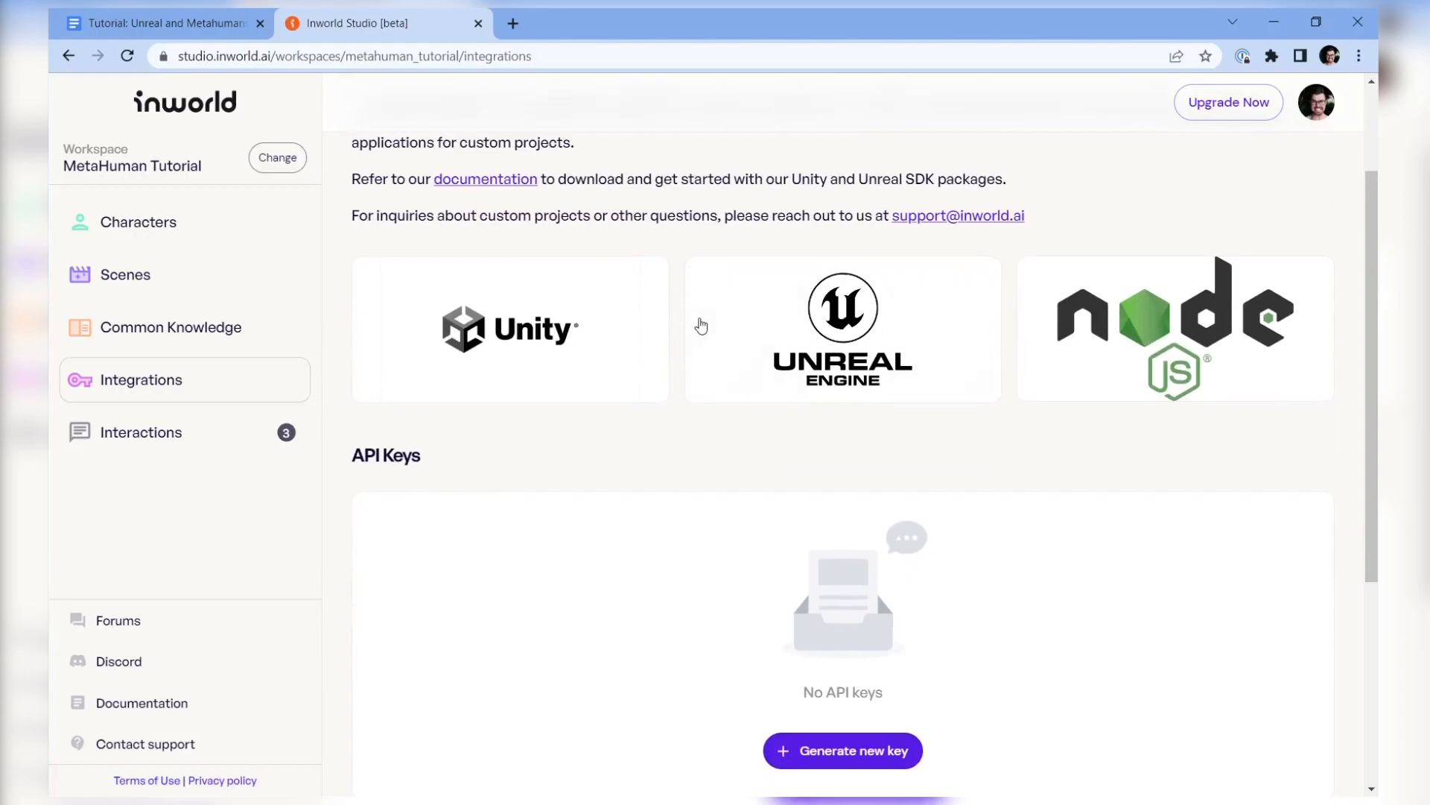
{"action": "scroll", "coordinate": [797, 348], "scroll_direction": "down", "scroll_amount": 3}
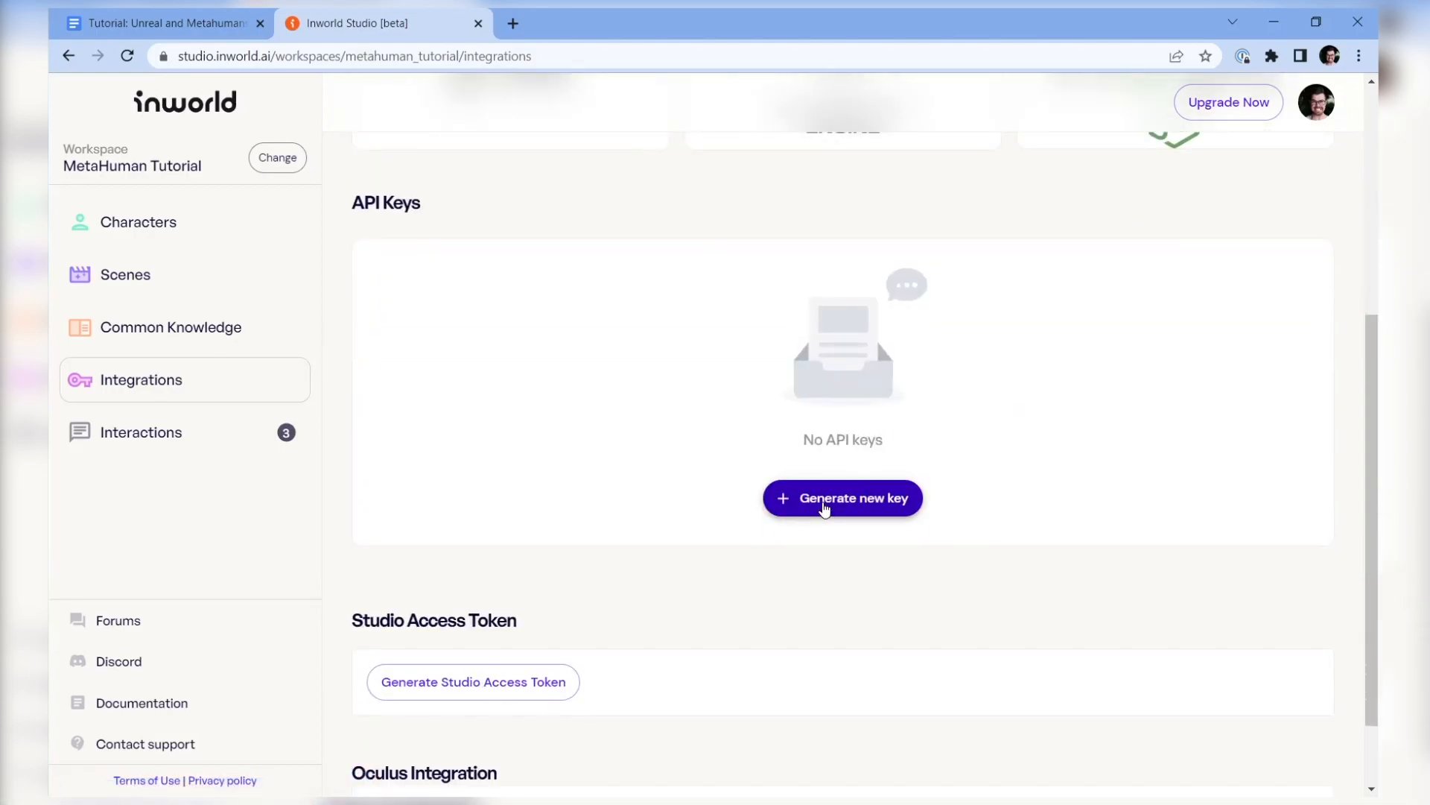
{"action": "left_click", "coordinate": [825, 507]}
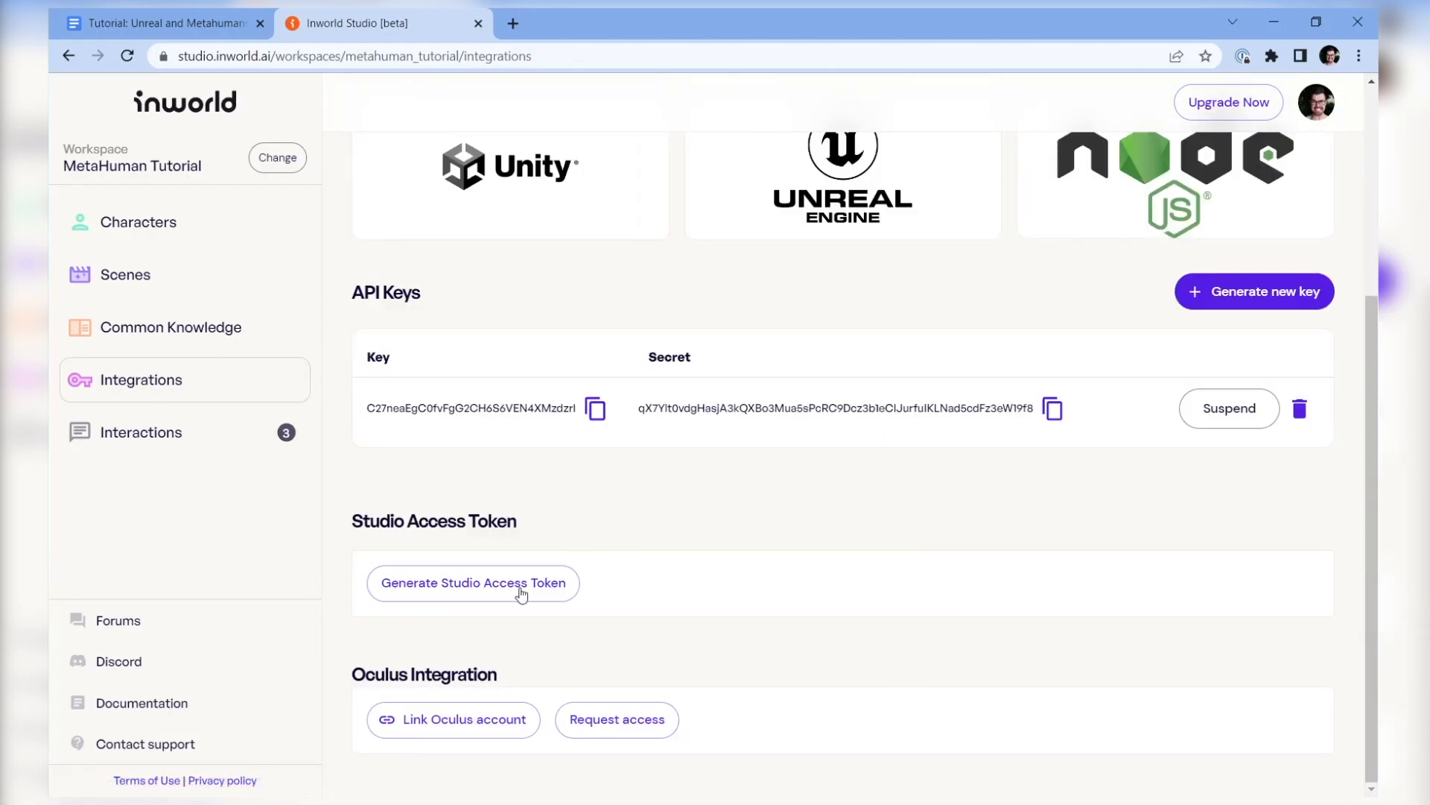
{"action": "left_click", "coordinate": [521, 594]}
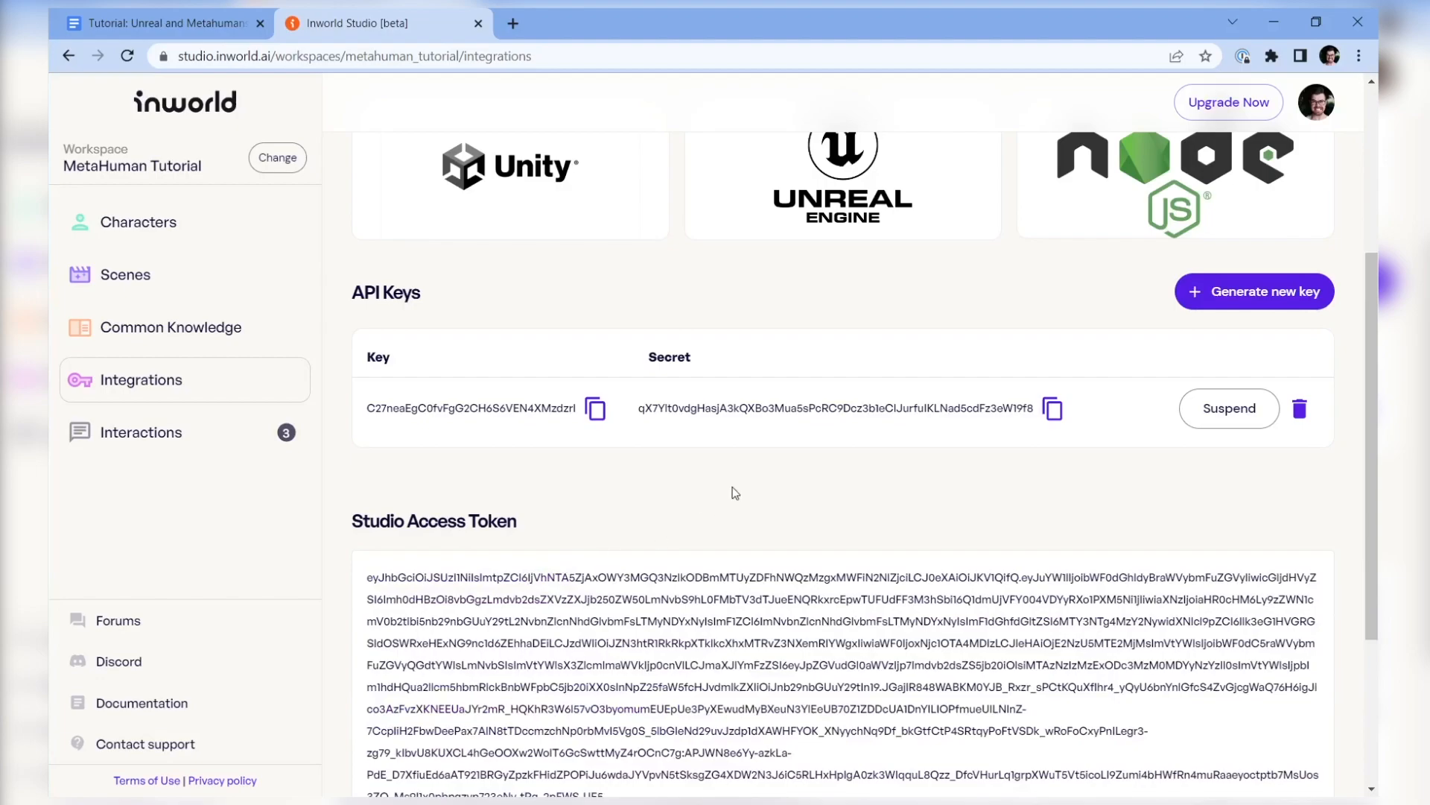
Copy the Studio Access Token, switch to the Unreal Editor, paste it into the Inworld Studio Widget's token field, and log in
{"action": "scroll", "coordinate": [732, 486], "scroll_direction": "down", "scroll_amount": 2}
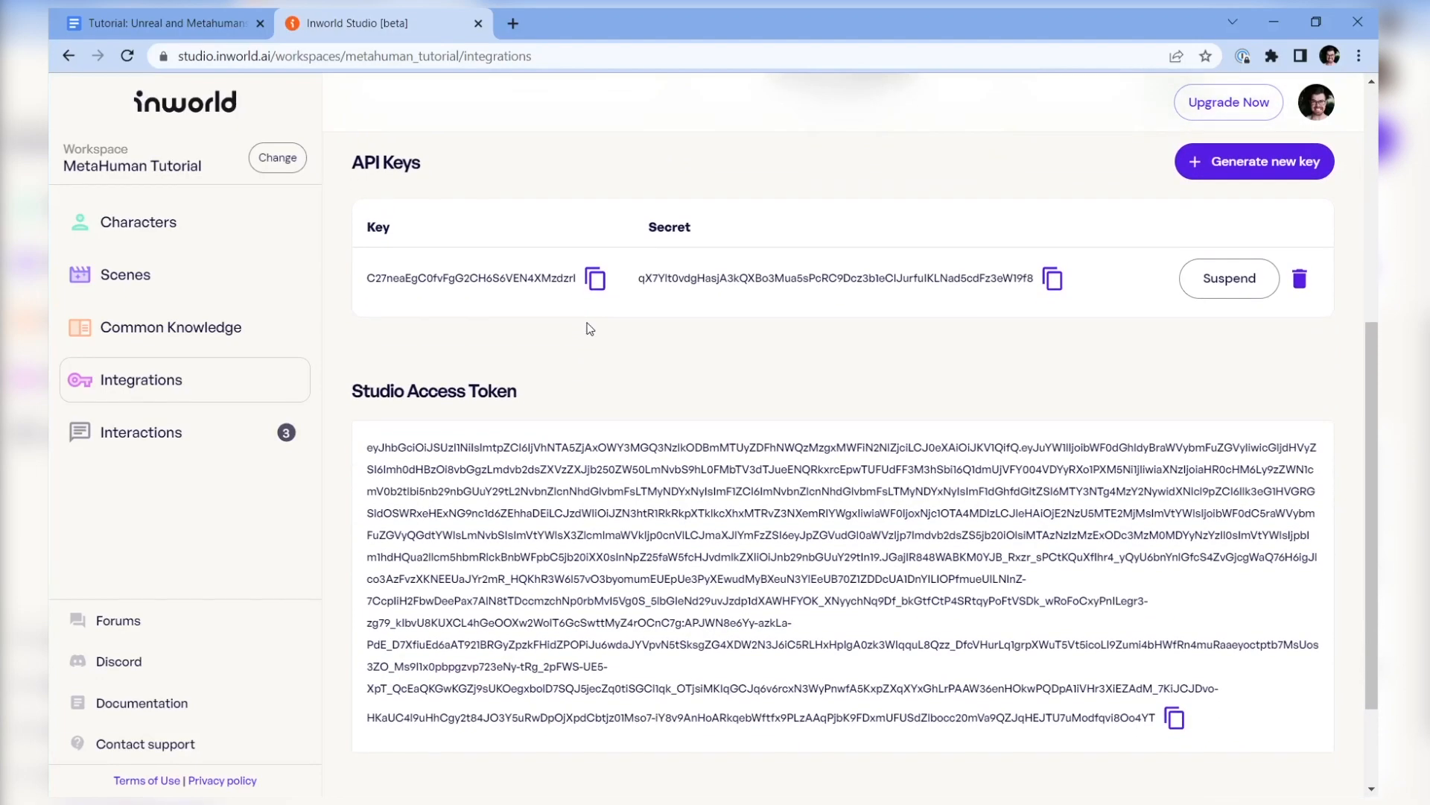
{"action": "left_click", "coordinate": [1175, 717]}
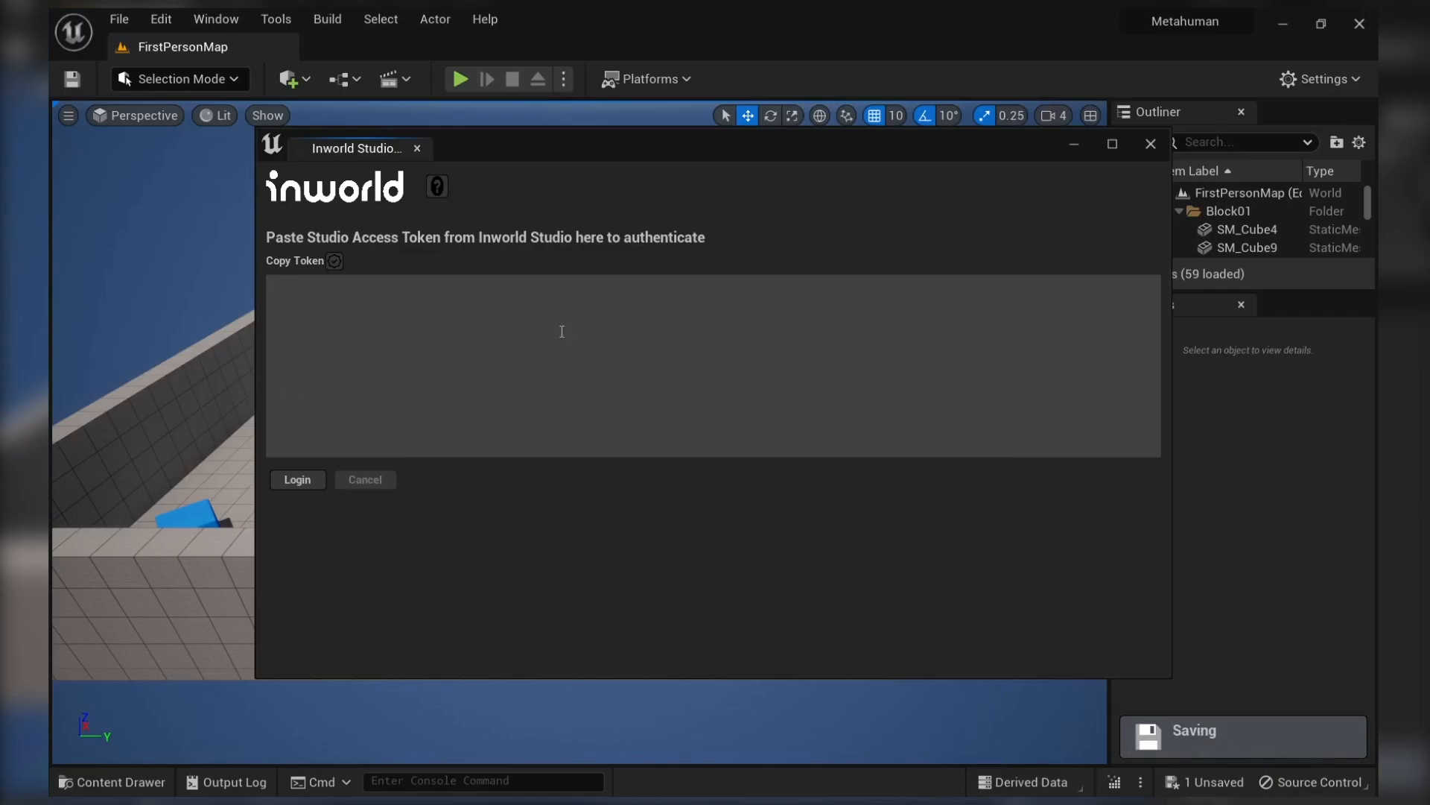
{"action": "key", "text": "ctrl+v"}
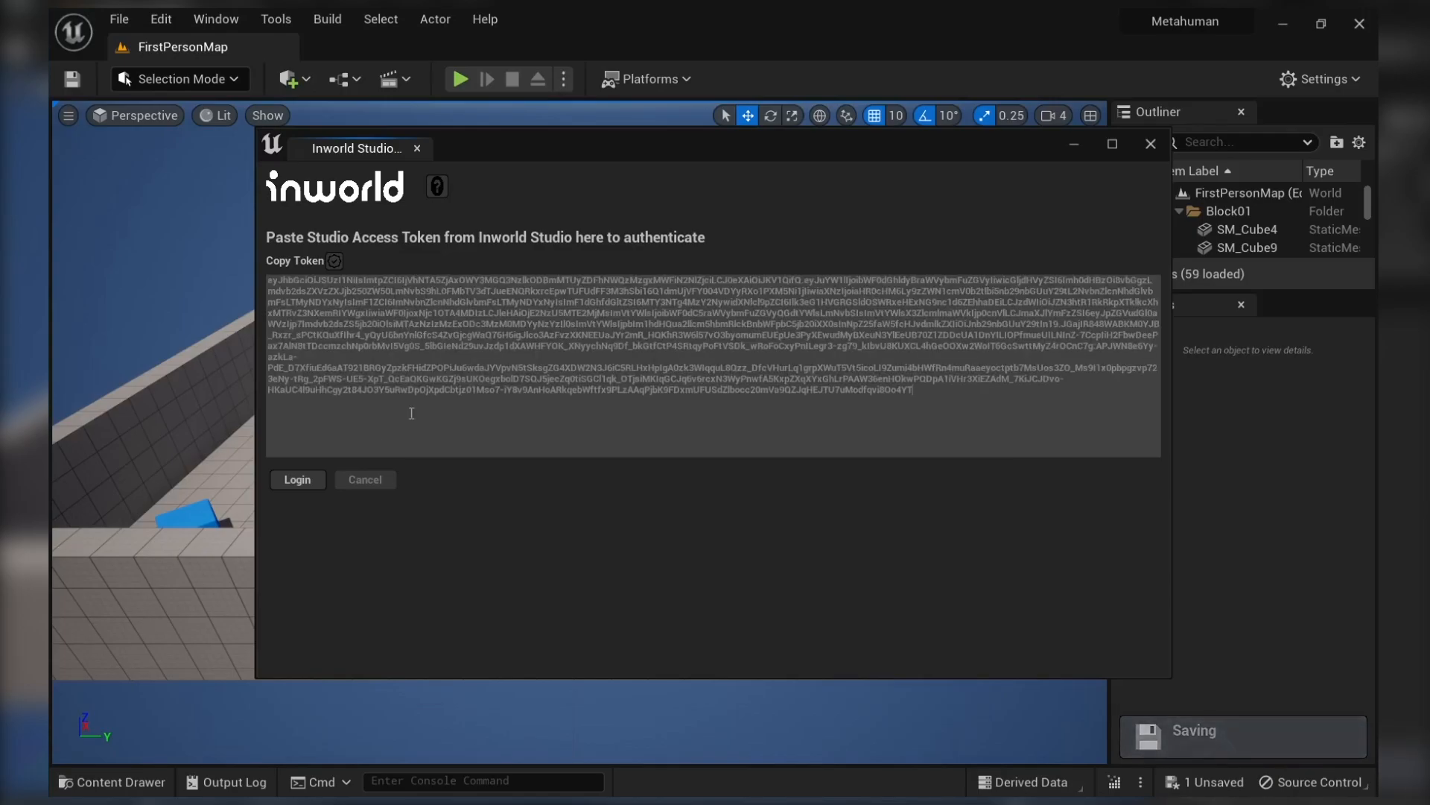
{"action": "left_click", "coordinate": [287, 481]}
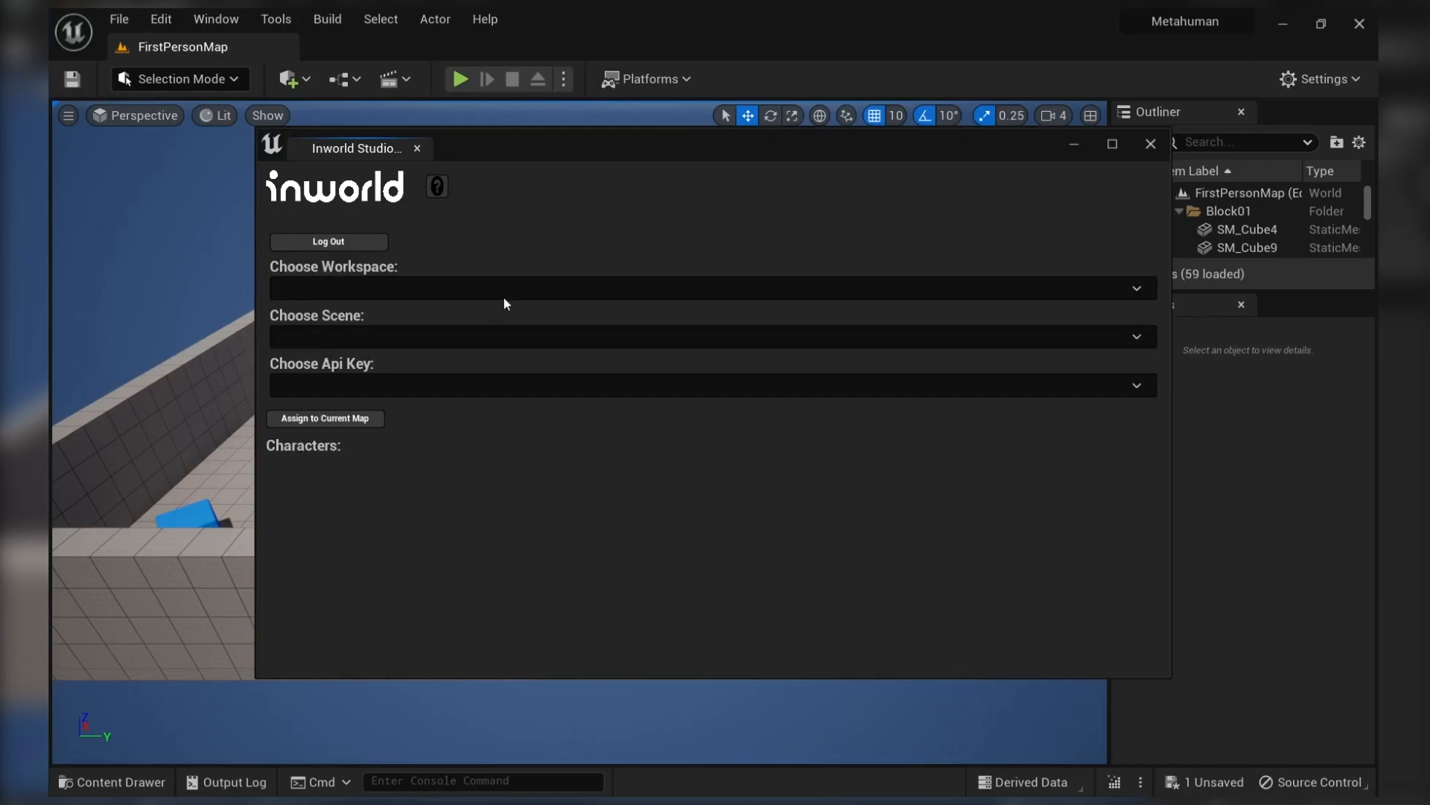
Assign the metahuman_tutorial workspace, the chatting_with_hudson scene and the workspace's API key to the current map
{"action": "left_click", "coordinate": [505, 290]}
{"action": "left_click", "coordinate": [499, 402]}
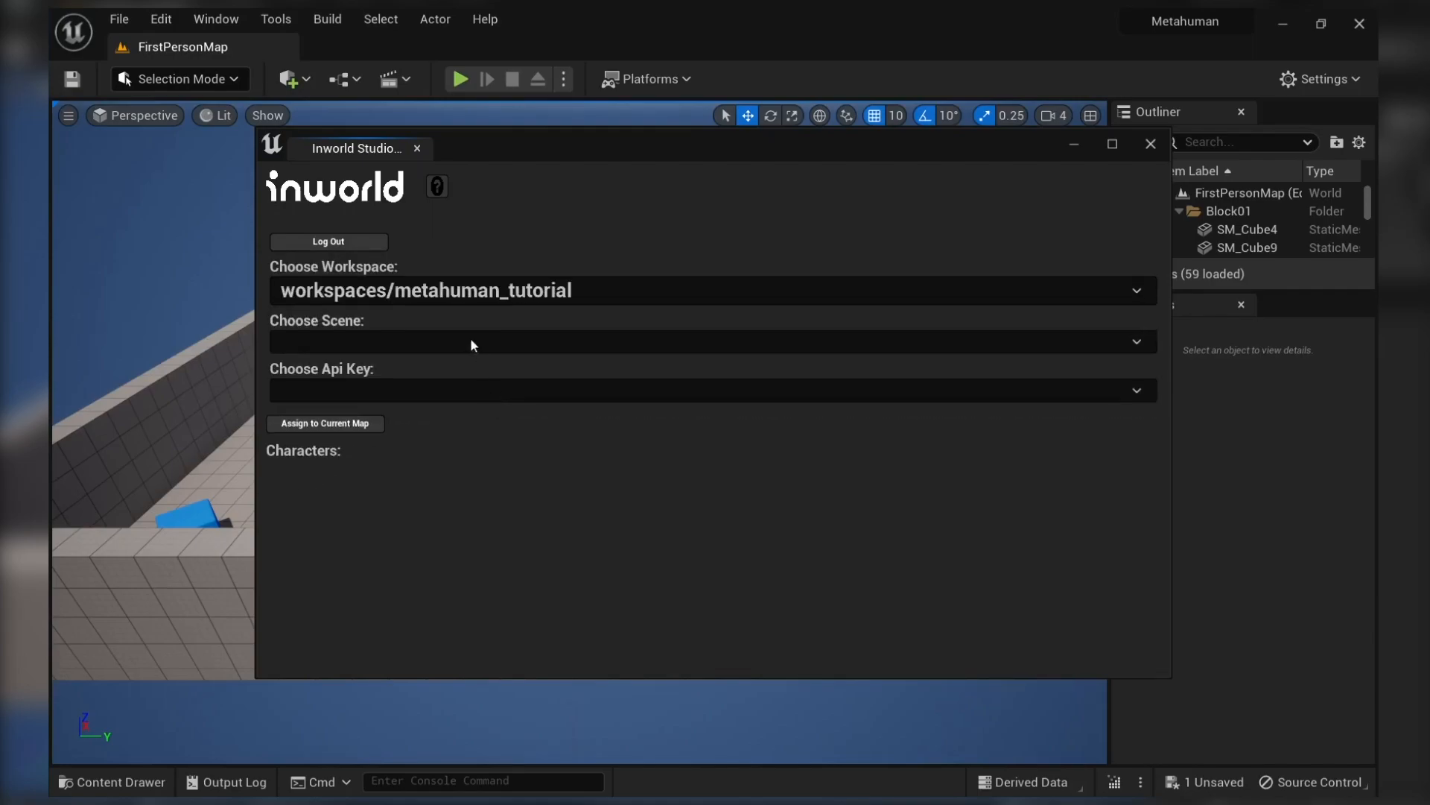
{"action": "left_click", "coordinate": [535, 342]}
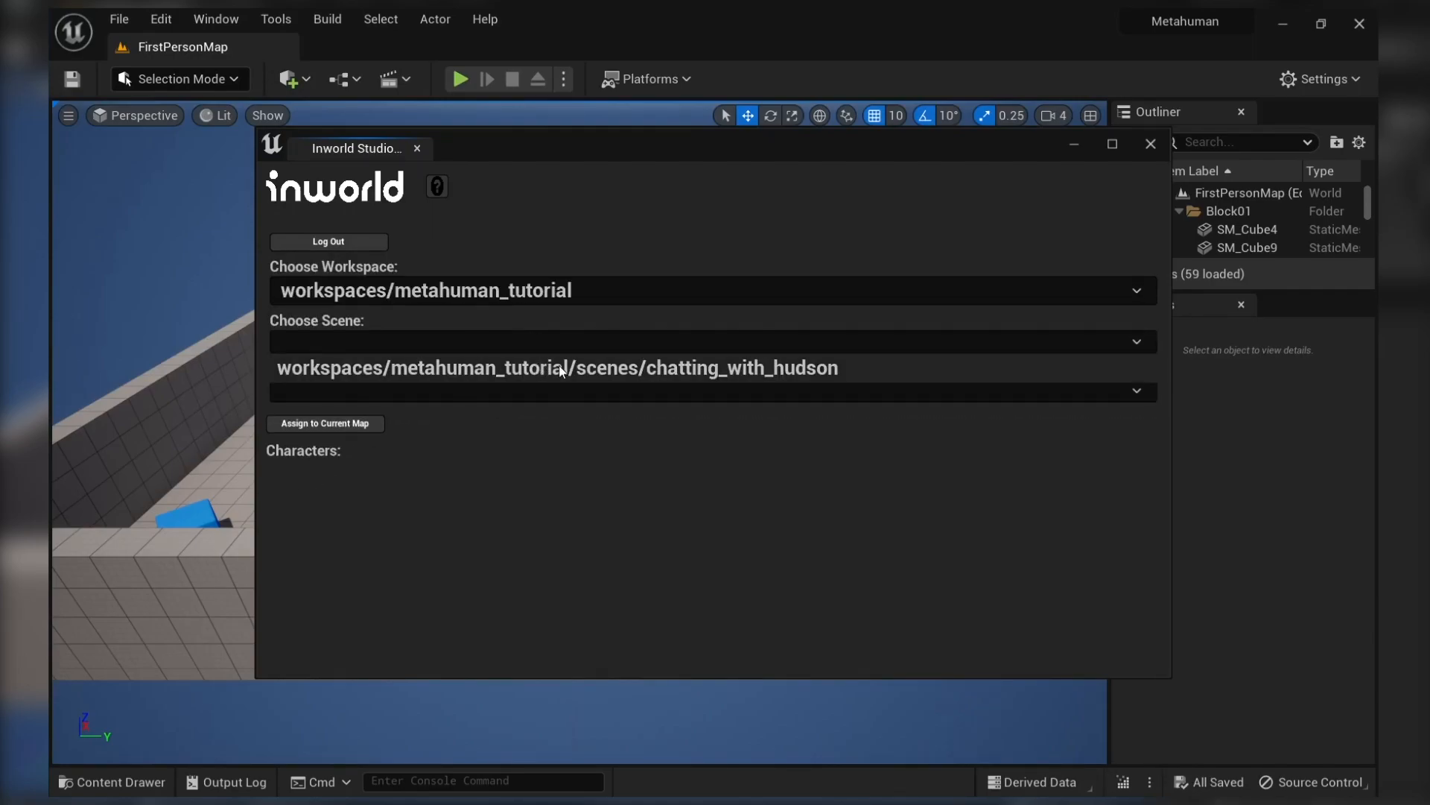
{"action": "left_click", "coordinate": [561, 370]}
{"action": "left_click", "coordinate": [559, 389]}
{"action": "left_click", "coordinate": [507, 419]}
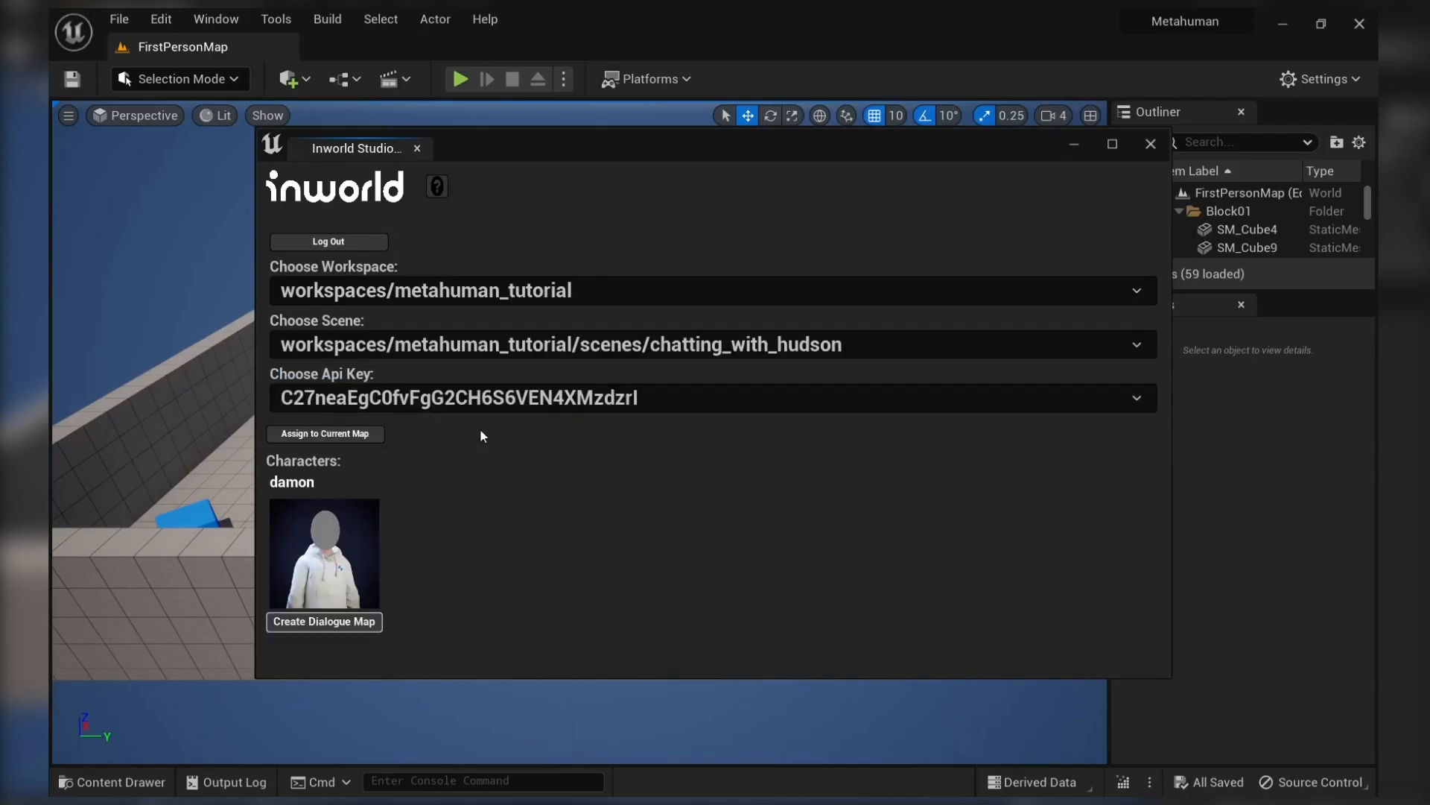
{"action": "left_click", "coordinate": [350, 433]}
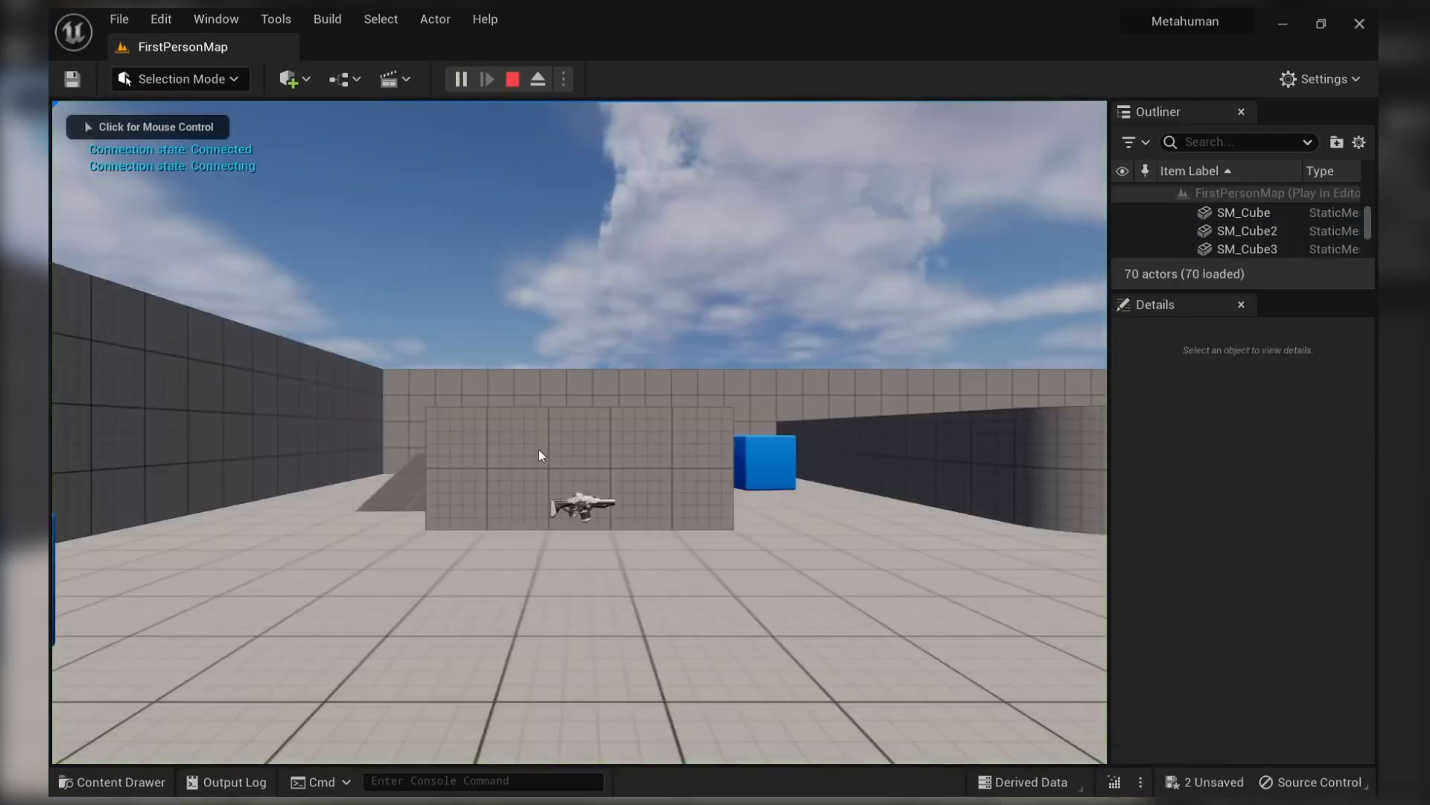
Play FirstPersonMap in the editor and walk up to the Hudson MetaHuman beside the blue cubes
{"action": "left_click", "coordinate": [542, 454]}
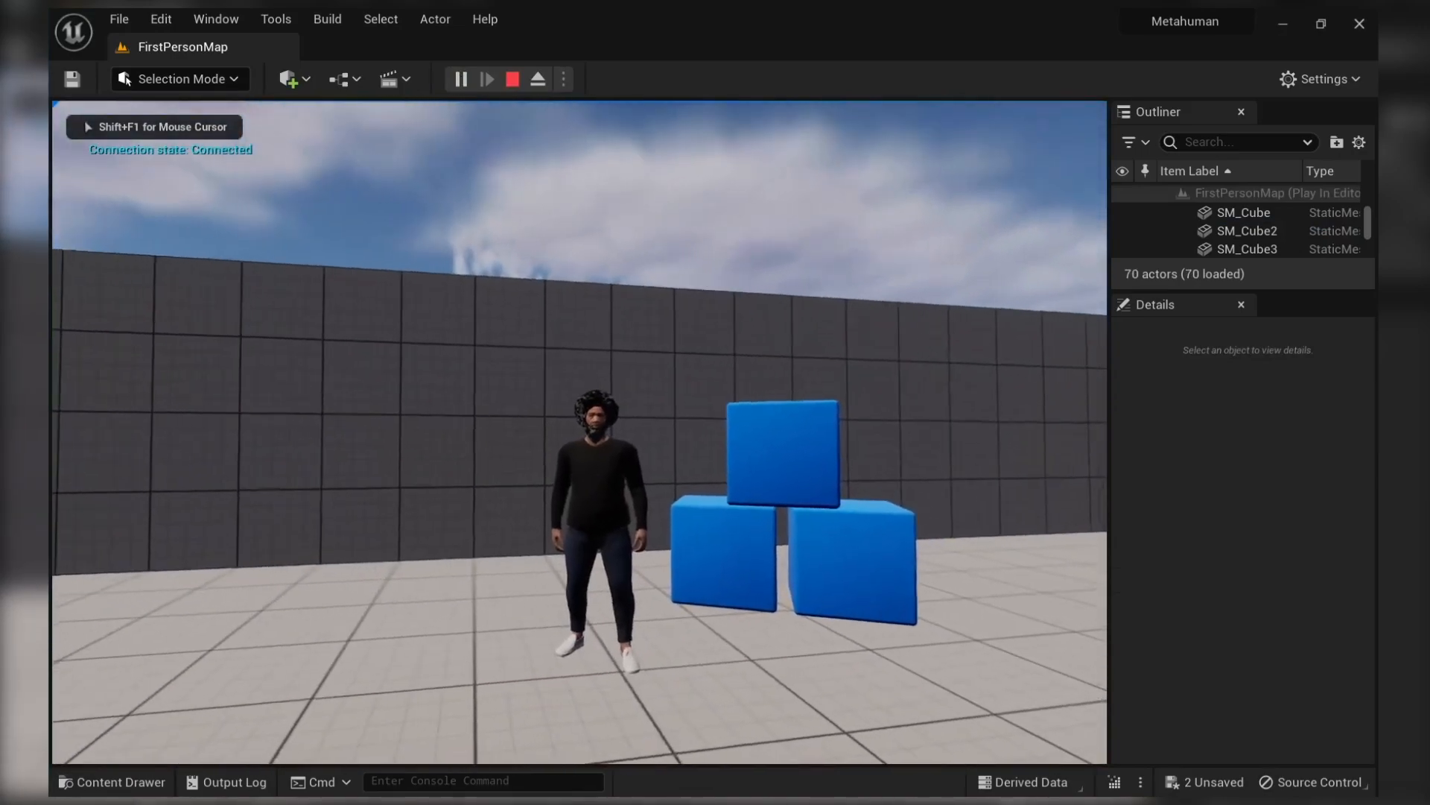
{"action": "key", "text": "w"}
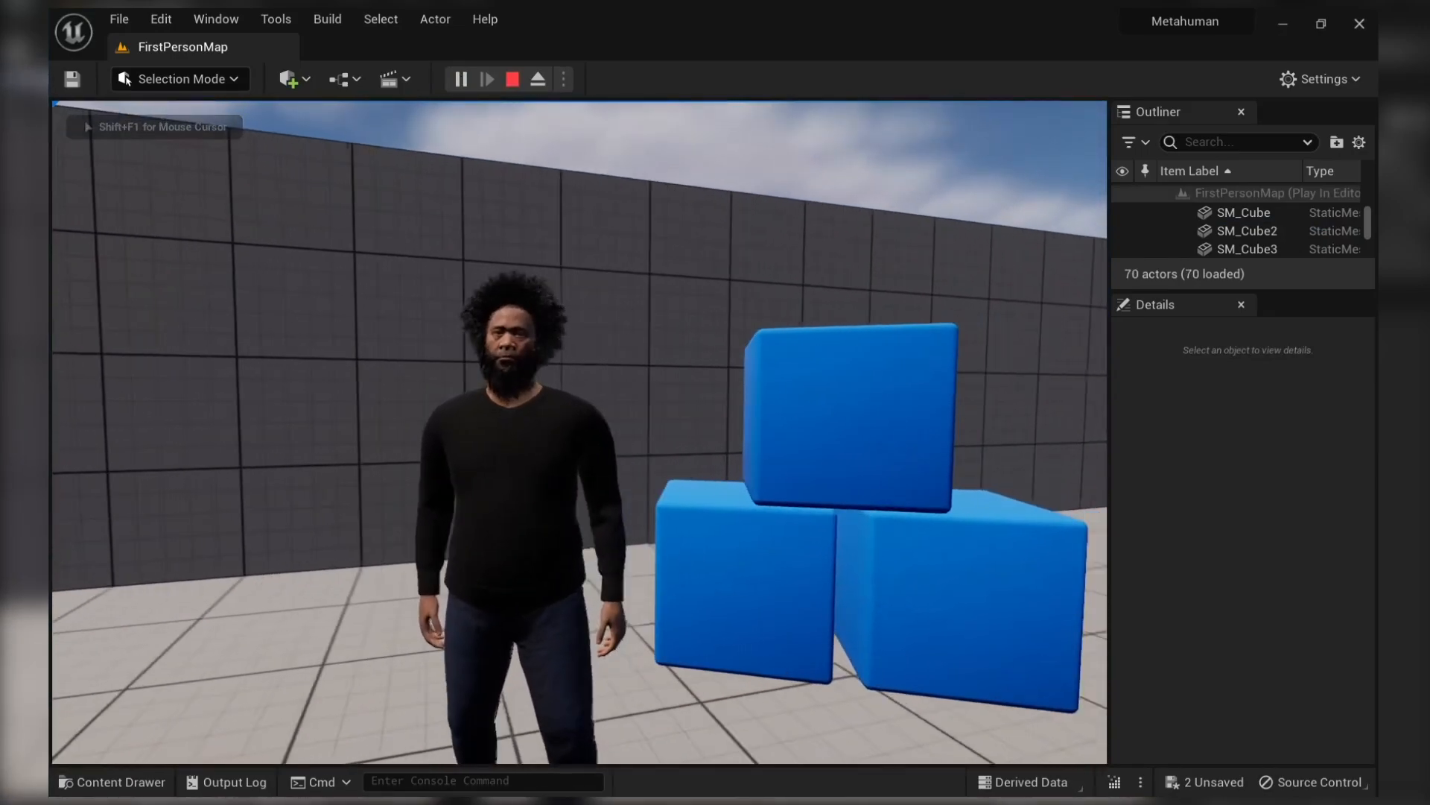
{"action": "key", "text": "w"}
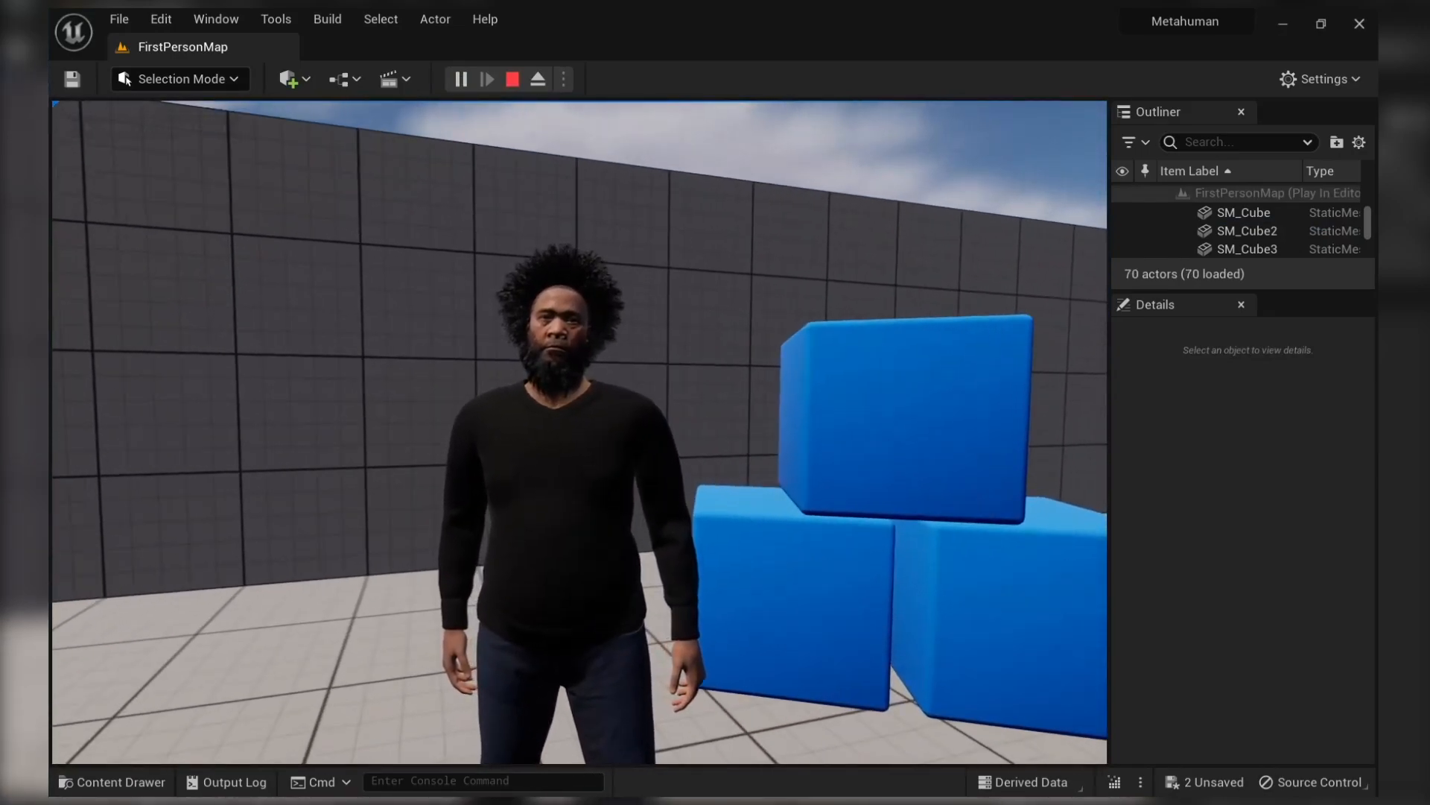